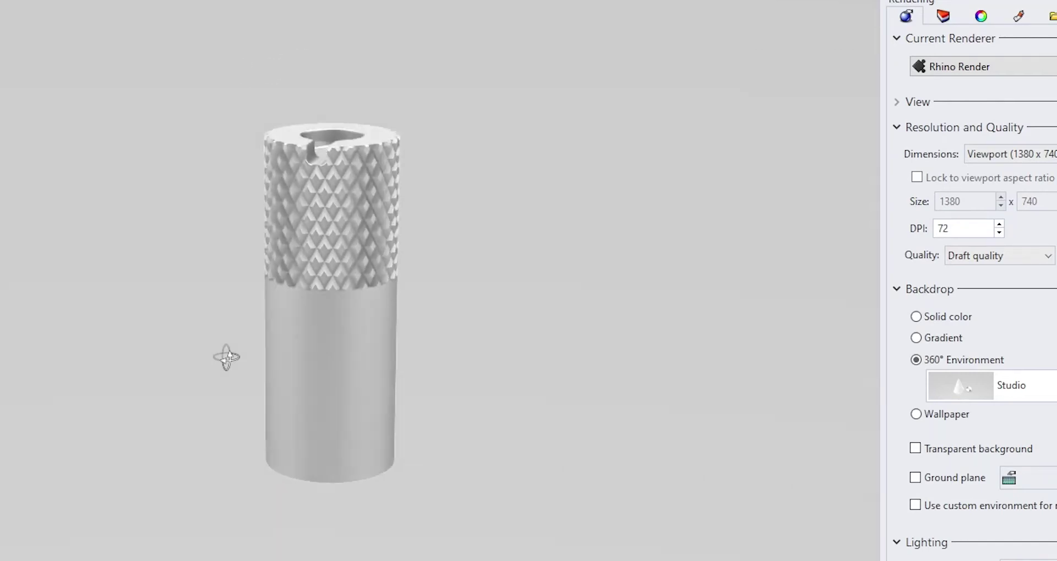
- Examine the mixer model's smooth cylindrical knobs, sliders and buttons from several angles
{"action": "scroll", "coordinate": [265, 338], "scroll_direction": "up", "scroll_amount": 5}
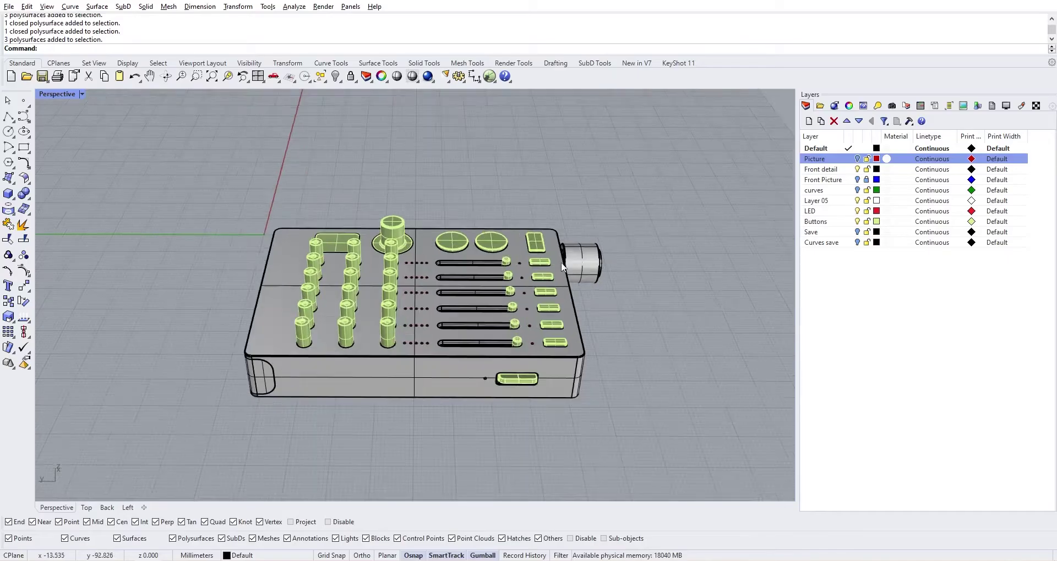
{"action": "scroll", "coordinate": [331, 275], "scroll_direction": "up", "scroll_amount": 3}
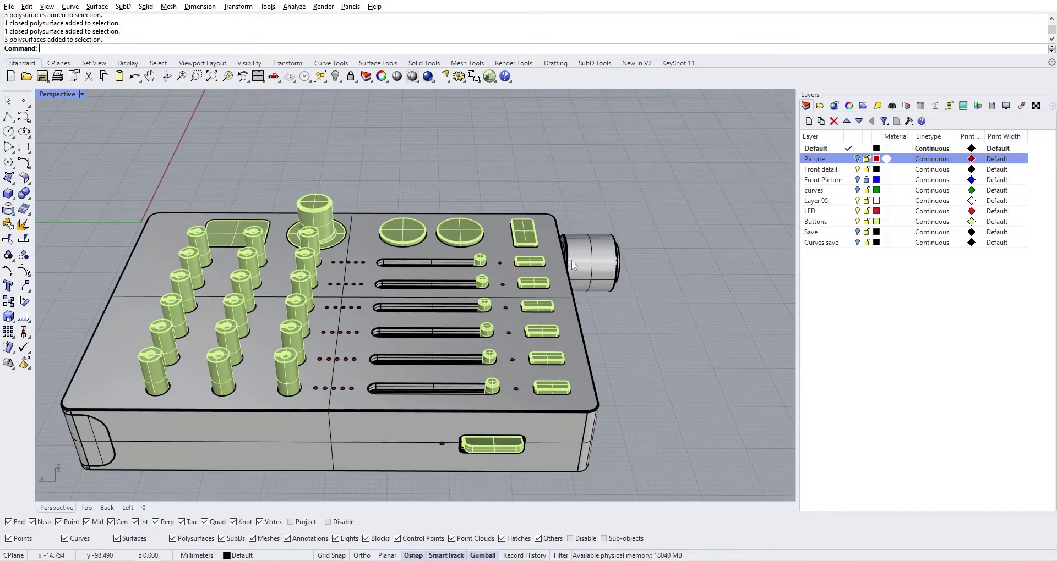
{"action": "left_click", "coordinate": [589, 261]}
{"action": "left_click", "coordinate": [318, 208]}
{"action": "left_click", "coordinate": [340, 159]}
{"action": "right_click_drag", "start_coordinate": [435, 330], "coordinate": [544, 293]}
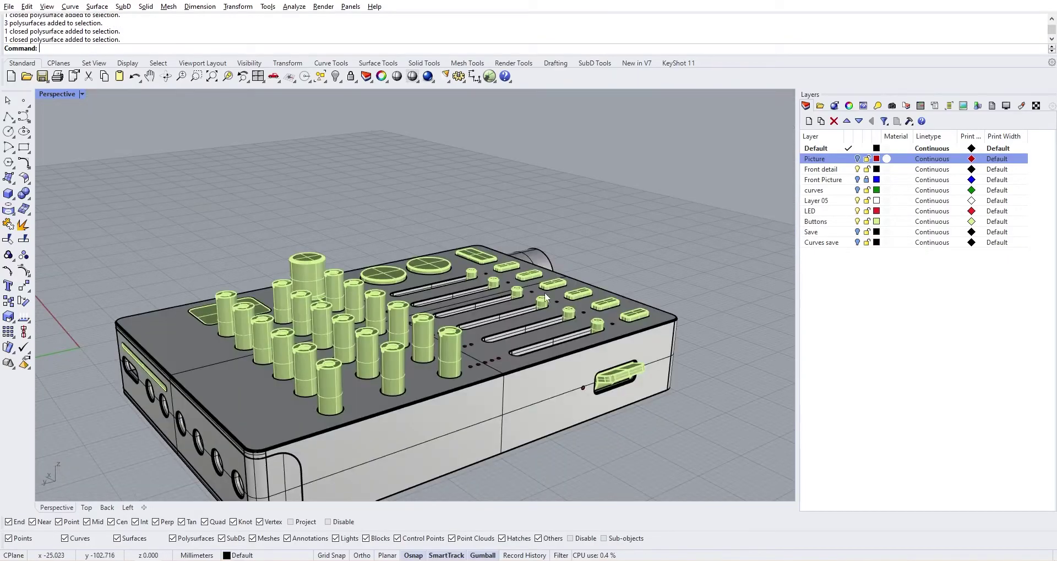
{"action": "left_click", "coordinate": [440, 352]}
{"action": "scroll", "coordinate": [388, 242], "scroll_direction": "up", "scroll_amount": 5}
{"action": "scroll", "coordinate": [388, 242], "scroll_direction": "down", "scroll_amount": 5}
{"action": "right_click_drag", "start_coordinate": [388, 243], "coordinate": [459, 366]}
{"action": "scroll", "coordinate": [365, 317], "scroll_direction": "up", "scroll_amount": 6}
{"action": "right_click_drag", "start_coordinate": [459, 366], "coordinate": [423, 335], "text": "shift"}
{"action": "left_click", "coordinate": [725, 465]}
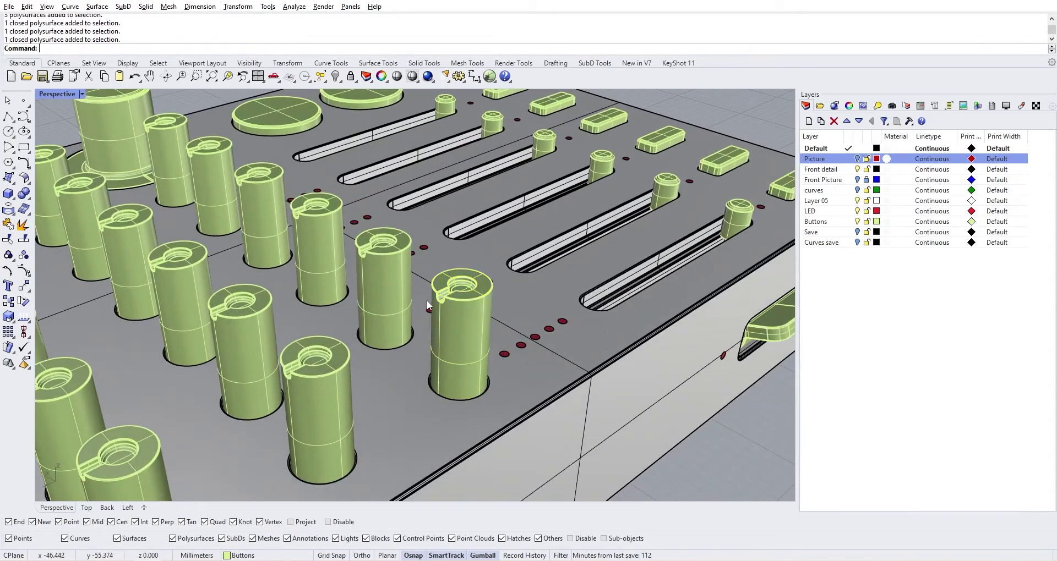
{"action": "scroll", "coordinate": [445, 303], "scroll_direction": "up", "scroll_amount": 10}
{"action": "scroll", "coordinate": [414, 281], "scroll_direction": "down", "scroll_amount": 5}
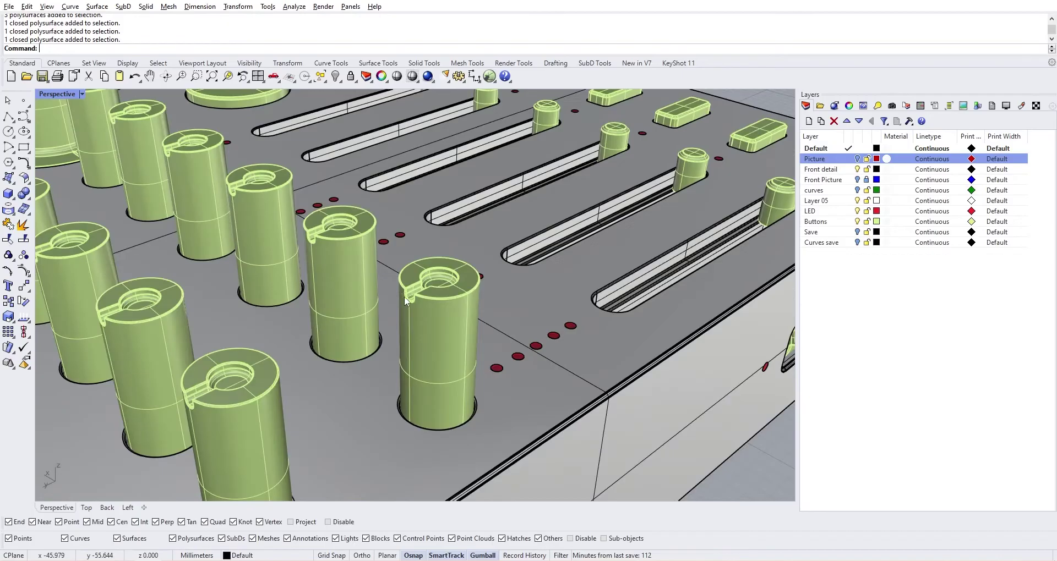
- Show the Picture layer and compare the modelled knobs with the knurled knobs in the reference images
{"action": "left_click", "coordinate": [858, 159]}
{"action": "scroll", "coordinate": [438, 313], "scroll_direction": "down", "scroll_amount": 8}
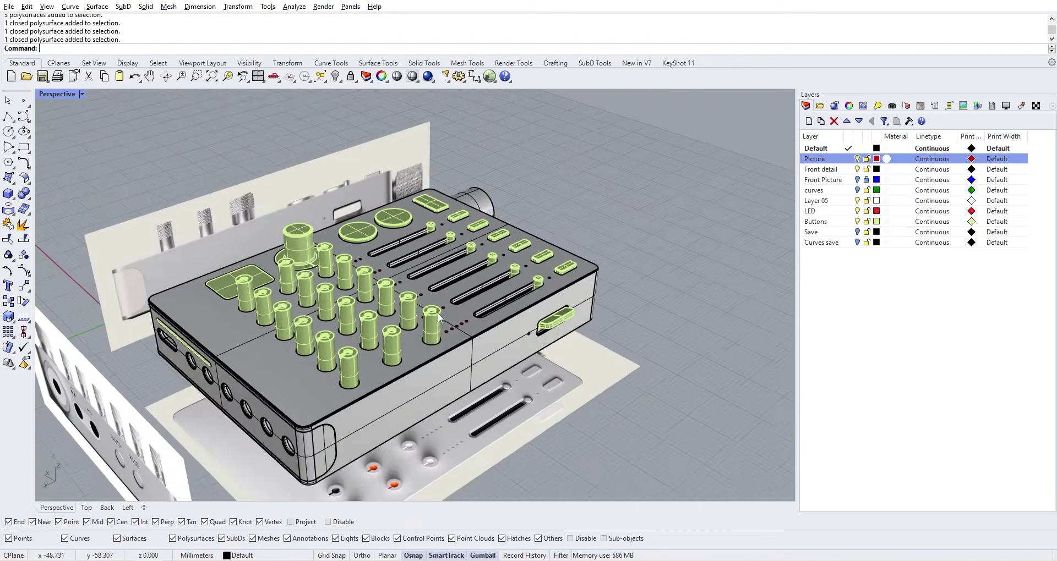
{"action": "right_click_drag", "start_coordinate": [437, 313], "coordinate": [341, 337]}
{"action": "scroll", "coordinate": [342, 337], "scroll_direction": "up", "scroll_amount": 6}
{"action": "scroll", "coordinate": [386, 228], "scroll_direction": "down", "scroll_amount": 6}
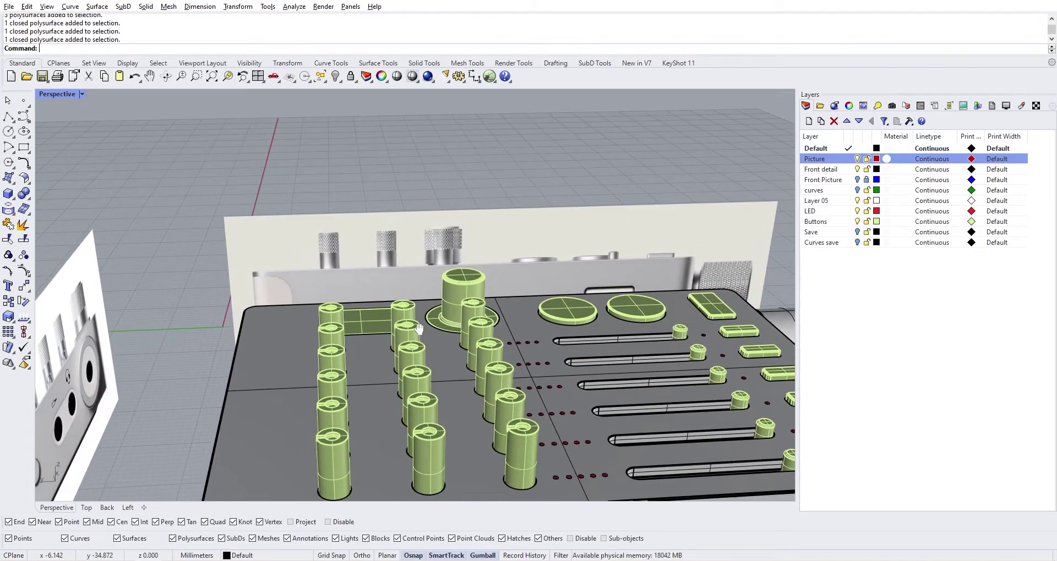
{"action": "right_click_drag", "start_coordinate": [440, 330], "coordinate": [551, 298]}
{"action": "scroll", "coordinate": [582, 379], "scroll_direction": "up", "scroll_amount": 4}
{"action": "scroll", "coordinate": [570, 349], "scroll_direction": "up", "scroll_amount": 4}
{"action": "scroll", "coordinate": [588, 319], "scroll_direction": "up", "scroll_amount": 2}
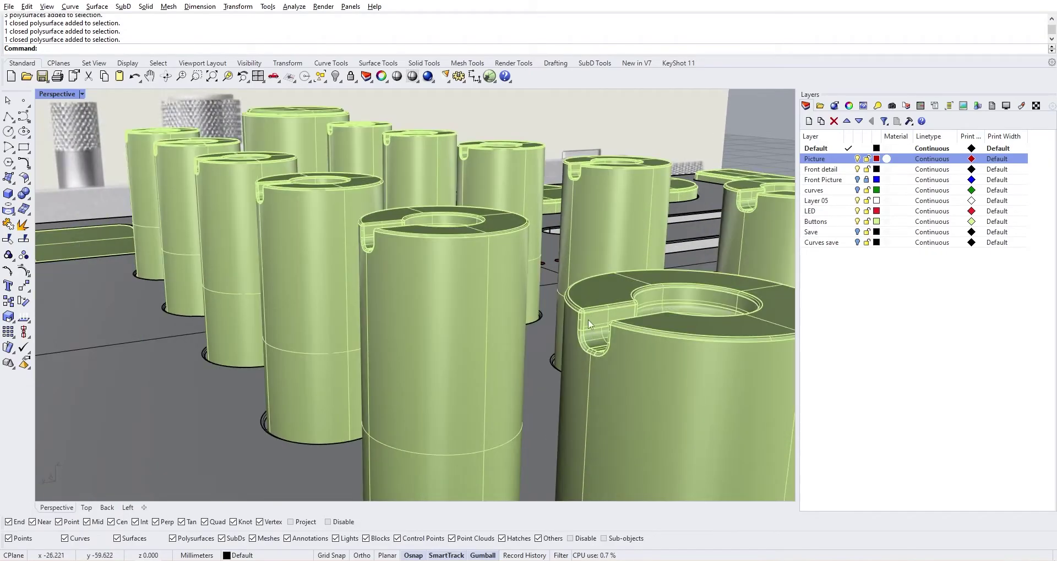
{"action": "scroll", "coordinate": [604, 340], "scroll_direction": "down", "scroll_amount": 8}
{"action": "right_click_drag", "start_coordinate": [606, 345], "coordinate": [498, 408]}
{"action": "right_click_drag", "start_coordinate": [499, 408], "coordinate": [550, 400], "text": "shift"}
{"action": "scroll", "coordinate": [550, 399], "scroll_direction": "down", "scroll_amount": 4}
{"action": "scroll", "coordinate": [567, 364], "scroll_direction": "up", "scroll_amount": 5}
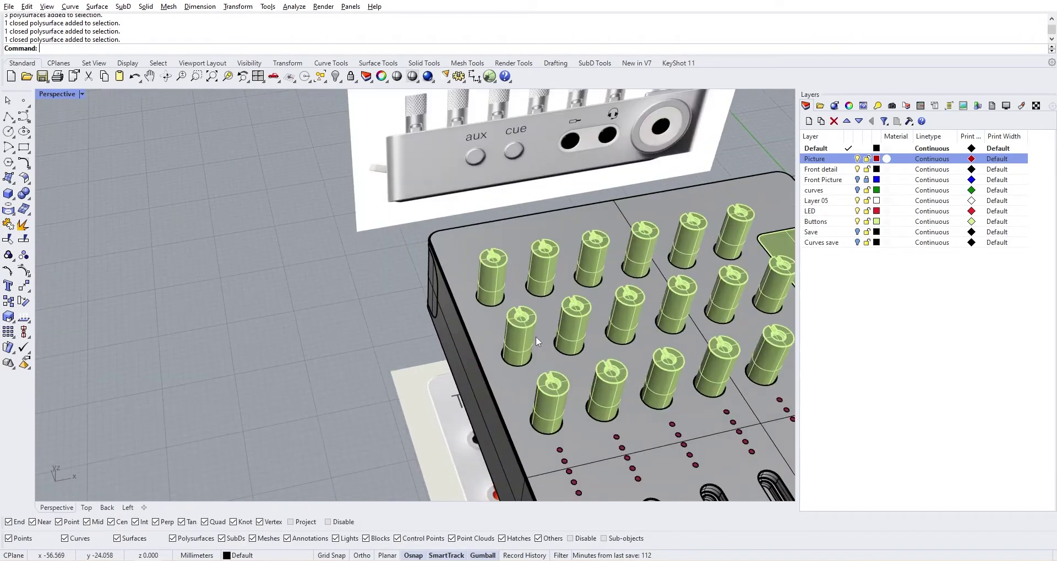
{"action": "scroll", "coordinate": [569, 341], "scroll_direction": "down", "scroll_amount": 4}
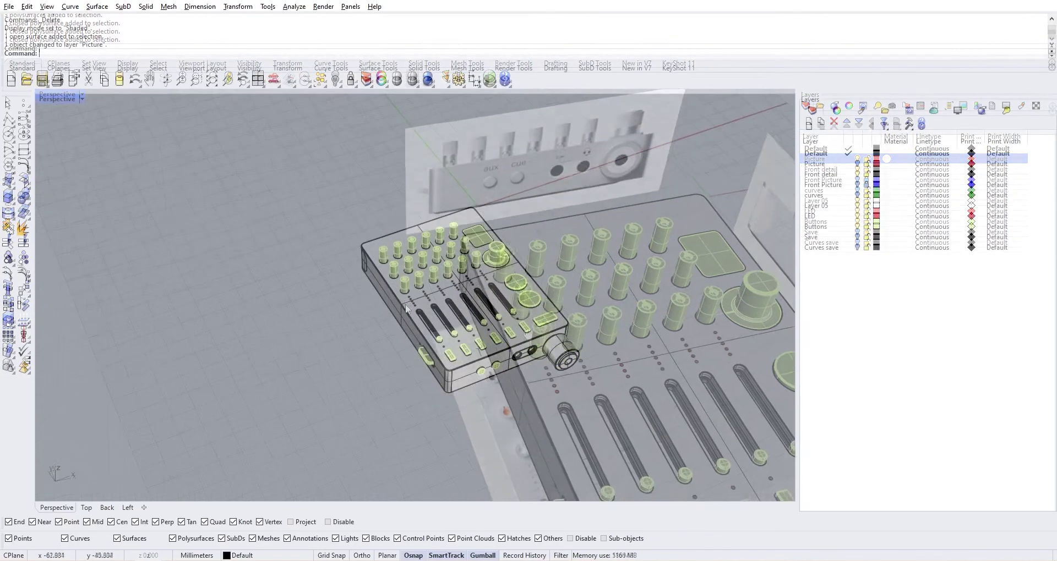
- Move the corner knob at the end of the first knob row about 59 mm along X, clear of the mixer body
{"action": "scroll", "coordinate": [434, 280], "scroll_direction": "up", "scroll_amount": 6}
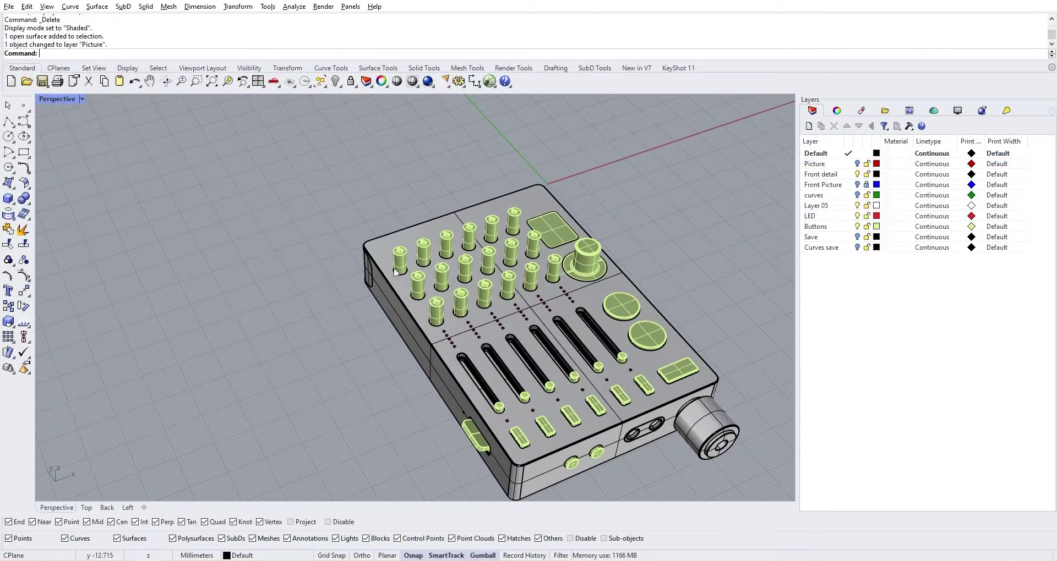
{"action": "left_click", "coordinate": [400, 268]}
{"action": "scroll", "coordinate": [401, 268], "scroll_direction": "down", "scroll_amount": 3}
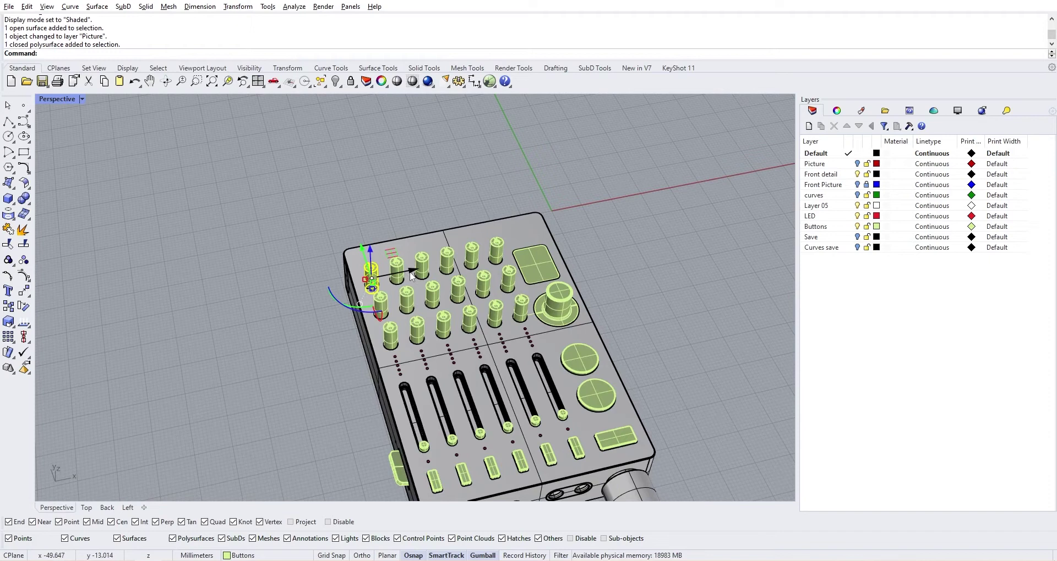
{"action": "left_click_drag", "start_coordinate": [417, 267], "coordinate": [208, 314]}
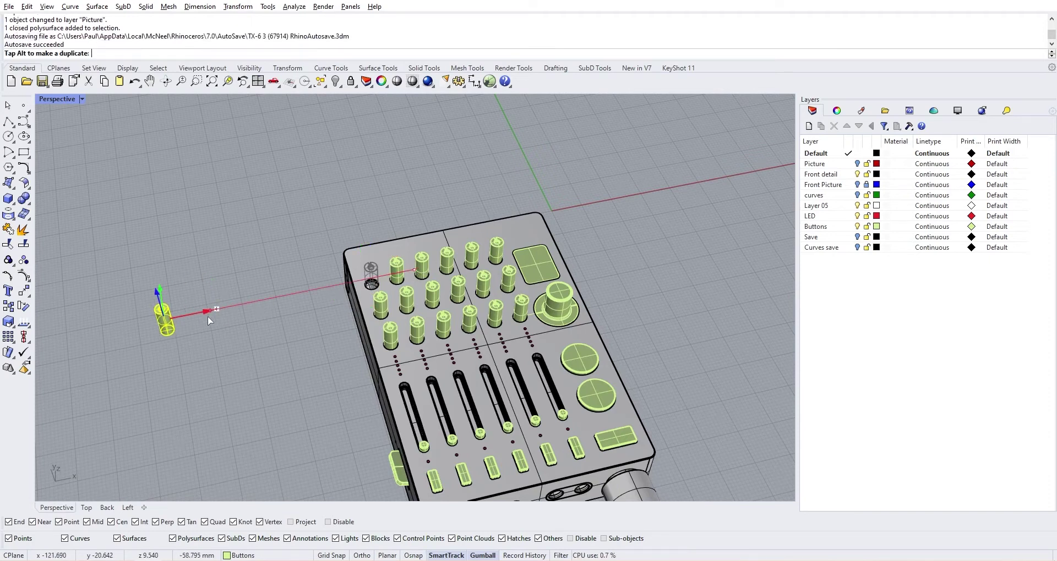
{"action": "right_click_drag", "start_coordinate": [214, 316], "coordinate": [344, 303], "text": "shift"}
- Examine the diamond knurling around the upper part of the knob in the reference photo
{"action": "left_click", "coordinate": [362, 329]}
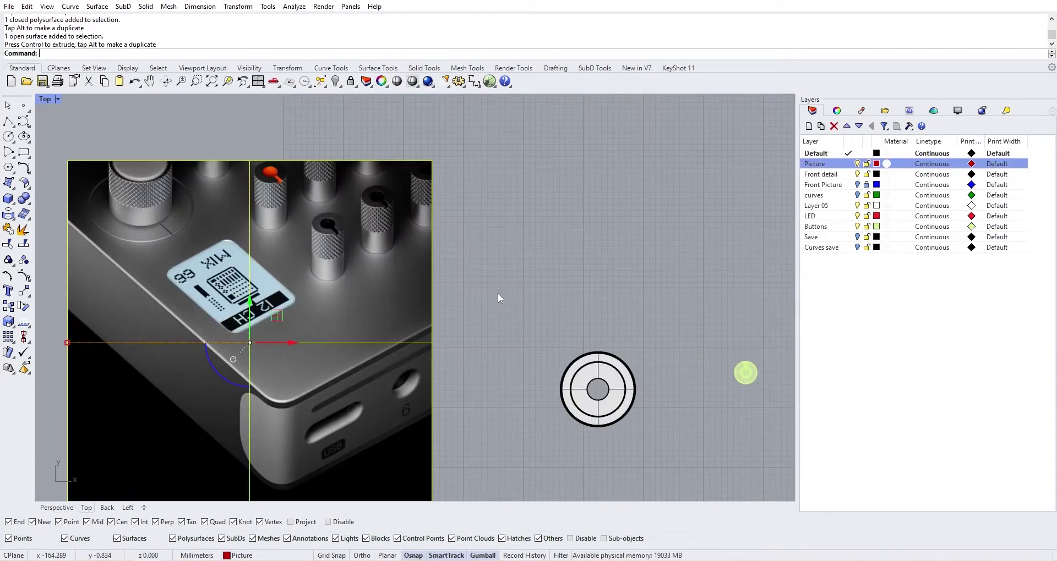
{"action": "scroll", "coordinate": [497, 292], "scroll_direction": "up", "scroll_amount": 6}
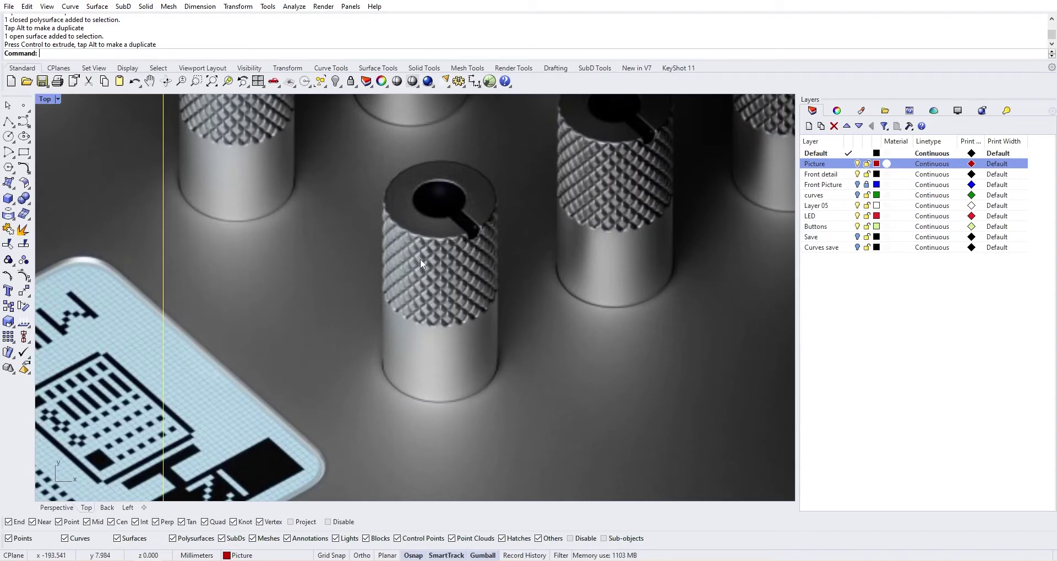
{"action": "scroll", "coordinate": [423, 251], "scroll_direction": "up", "scroll_amount": 3}
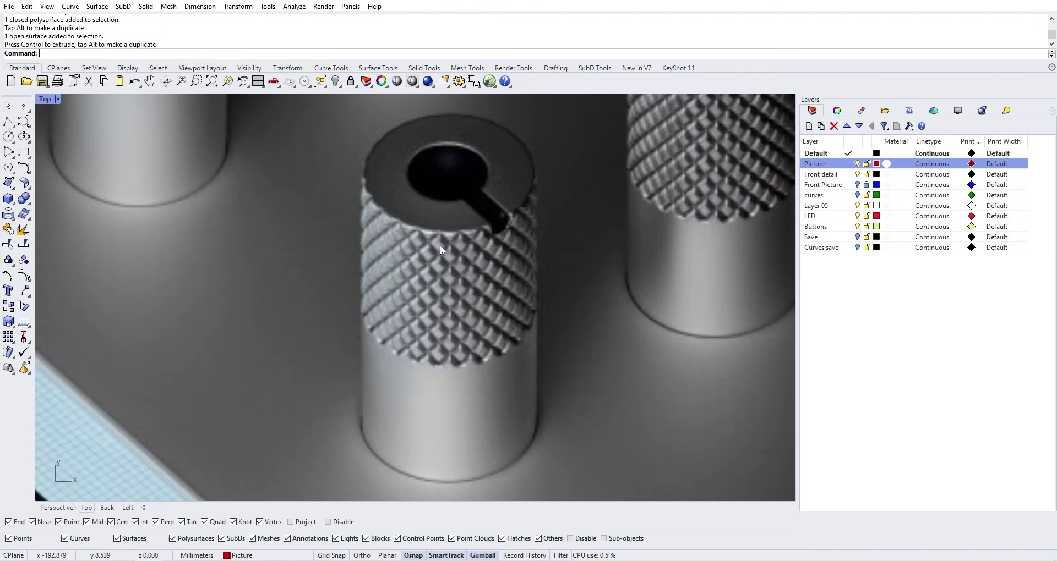
{"action": "scroll", "coordinate": [523, 330], "scroll_direction": "down", "scroll_amount": 20}
- Draw a closed triangular polyline with a base about 0.3 mm wide just outside the separated knob's edge, opposite its slot, in the Top view
{"action": "scroll", "coordinate": [494, 322], "scroll_direction": "up", "scroll_amount": 17}
{"action": "scroll", "coordinate": [498, 318], "scroll_direction": "up", "scroll_amount": 2}
{"action": "right_click_drag", "start_coordinate": [500, 318], "coordinate": [519, 337]}
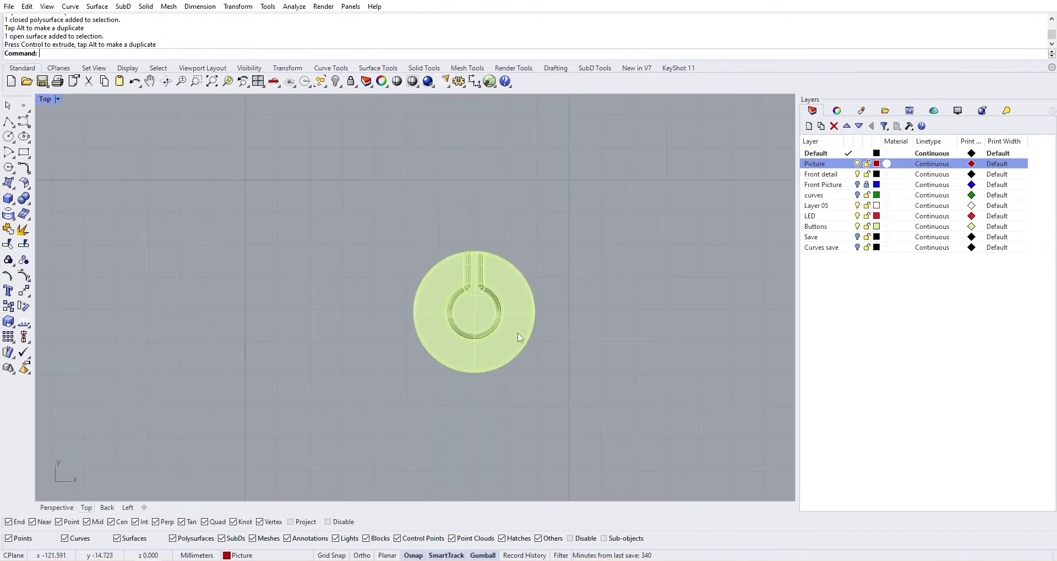
{"action": "scroll", "coordinate": [519, 339], "scroll_direction": "up", "scroll_amount": 4}
{"action": "right_click_drag", "start_coordinate": [510, 384], "coordinate": [522, 386]}
{"action": "left_click", "coordinate": [9, 122]}
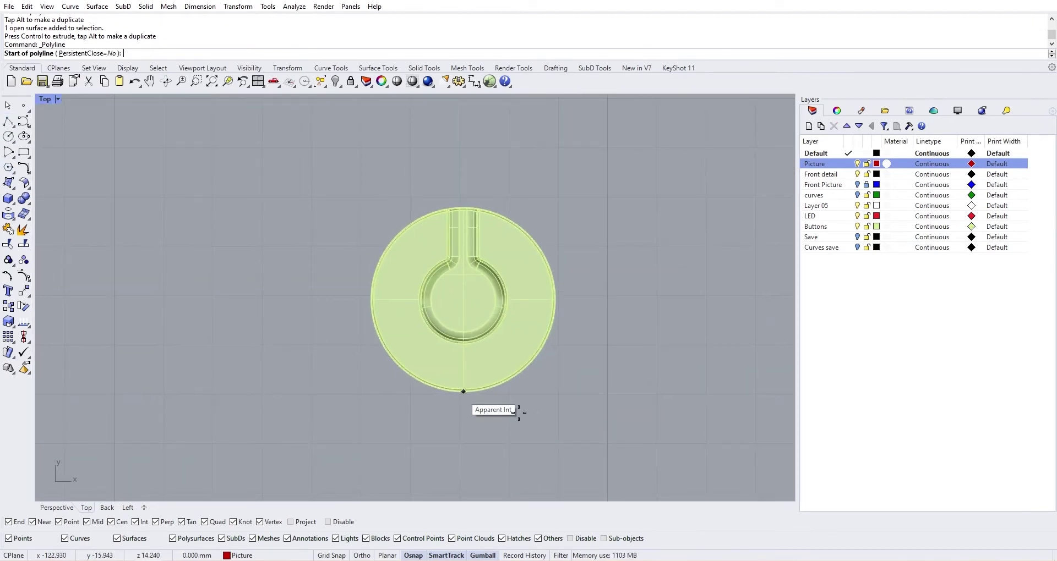
{"action": "scroll", "coordinate": [454, 395], "scroll_direction": "up", "scroll_amount": 2}
{"action": "scroll", "coordinate": [454, 395], "scroll_direction": "up", "scroll_amount": 5}
{"action": "scroll", "coordinate": [425, 390], "scroll_direction": "up", "scroll_amount": 2}
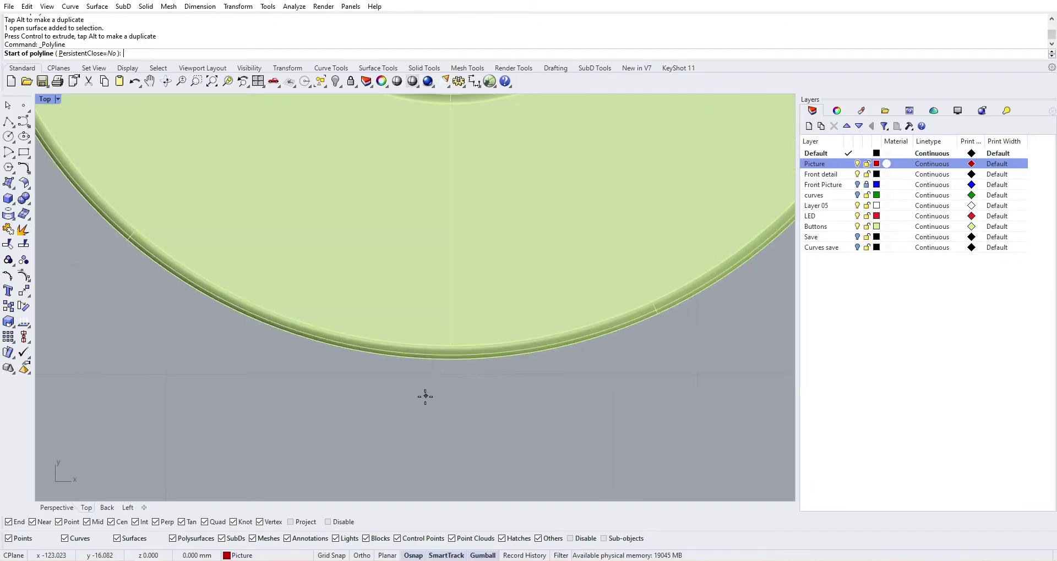
{"action": "scroll", "coordinate": [423, 402], "scroll_direction": "down", "scroll_amount": 3}
{"action": "left_click", "coordinate": [419, 409]}
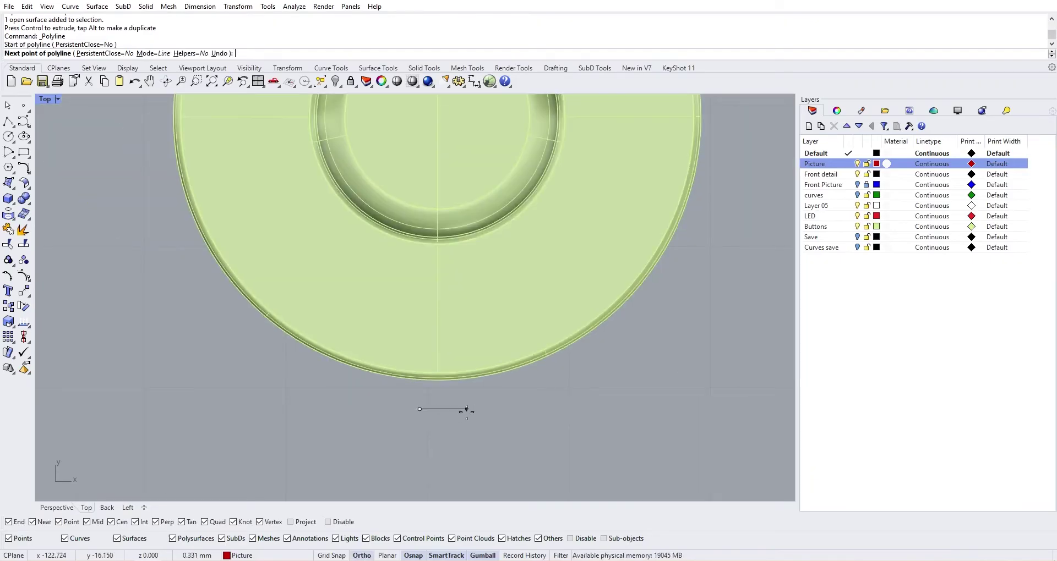
{"action": "left_click", "coordinate": [459, 409]}
{"action": "scroll", "coordinate": [448, 394], "scroll_direction": "up", "scroll_amount": 3}
{"action": "left_click", "coordinate": [447, 395]}
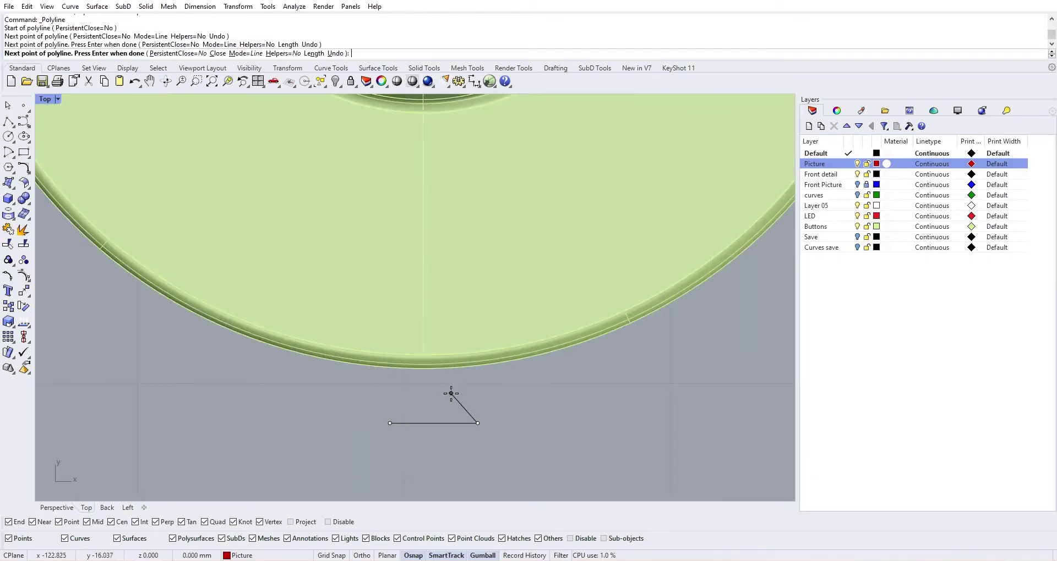
{"action": "left_click", "coordinate": [390, 424]}
- Centre the triangle's apex over the midpoint of its base with SetPt, setting only the X coordinate
{"action": "left_click", "coordinate": [460, 409]}
{"action": "left_click", "coordinate": [450, 394], "text": "ctrl+shift"}
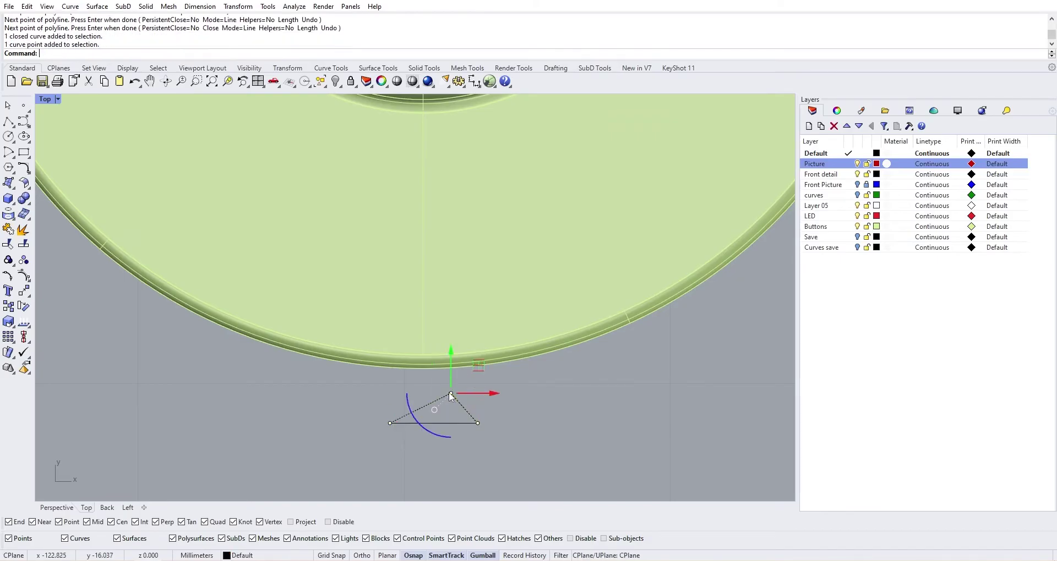
{"action": "right_click_drag", "start_coordinate": [497, 398], "coordinate": [501, 381]}
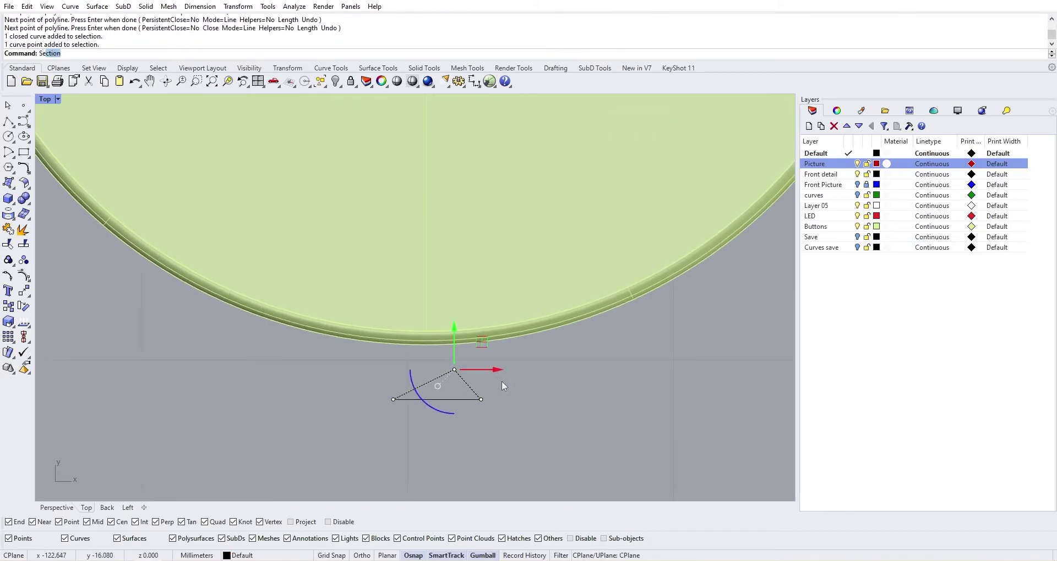
{"action": "type", "text": "etPt"}
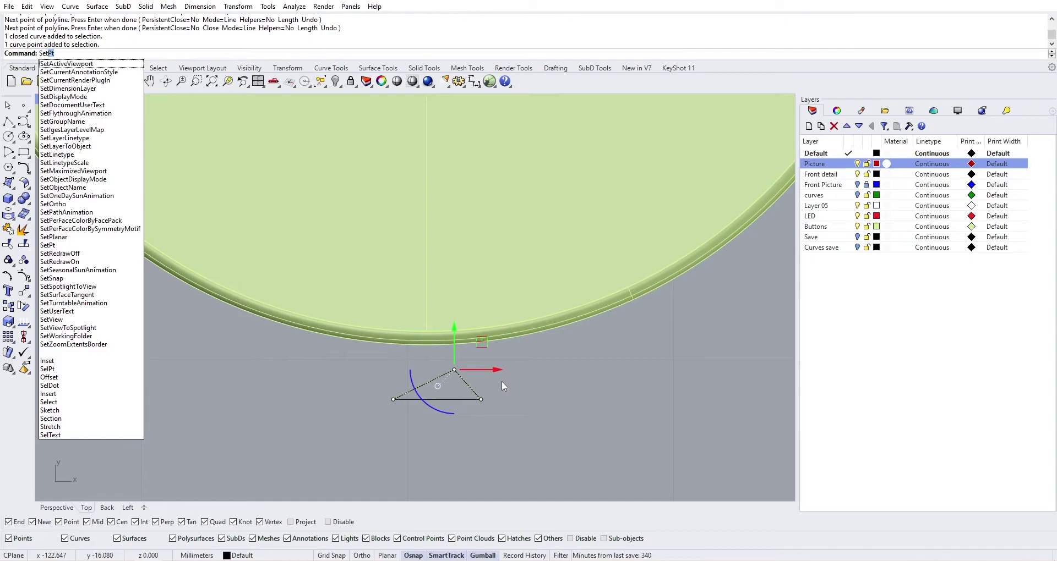
{"action": "key", "text": "Return"}
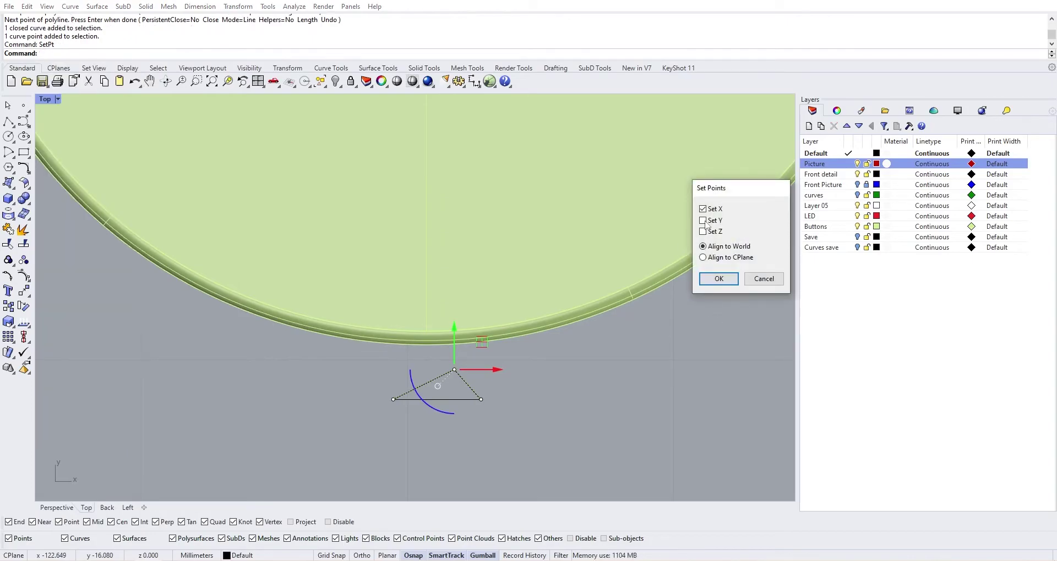
{"action": "key", "text": "Return"}
{"action": "scroll", "coordinate": [449, 427], "scroll_direction": "up", "scroll_amount": 8}
{"action": "left_click", "coordinate": [421, 363]}
{"action": "scroll", "coordinate": [421, 367], "scroll_direction": "down", "scroll_amount": 8}
{"action": "left_click", "coordinate": [439, 398]}
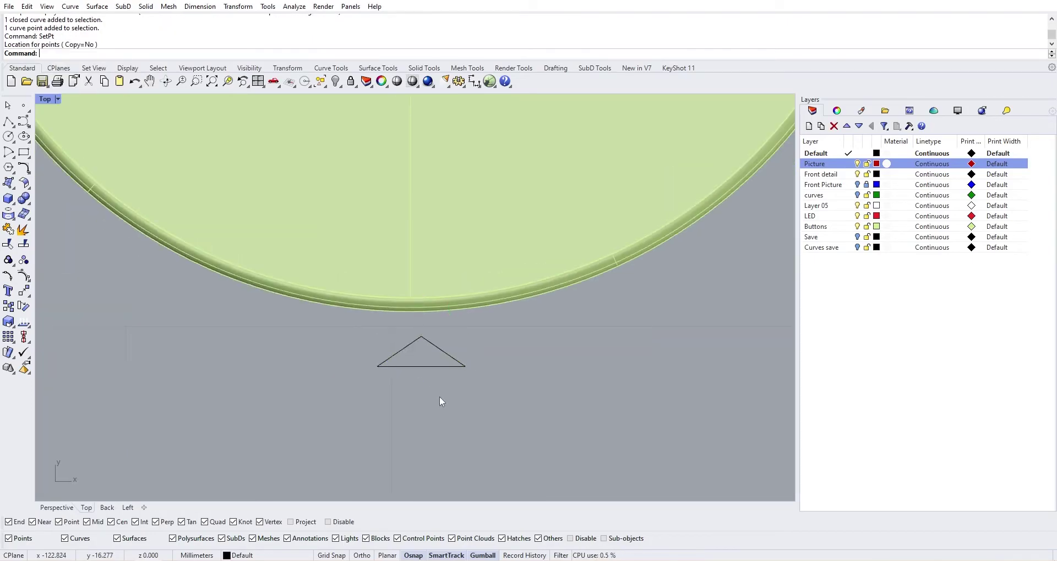
- Move the triangle's apex point slightly toward the knob to make the profile taller
{"action": "left_click", "coordinate": [427, 335]}
{"action": "scroll", "coordinate": [427, 337], "scroll_direction": "up", "scroll_amount": 5}
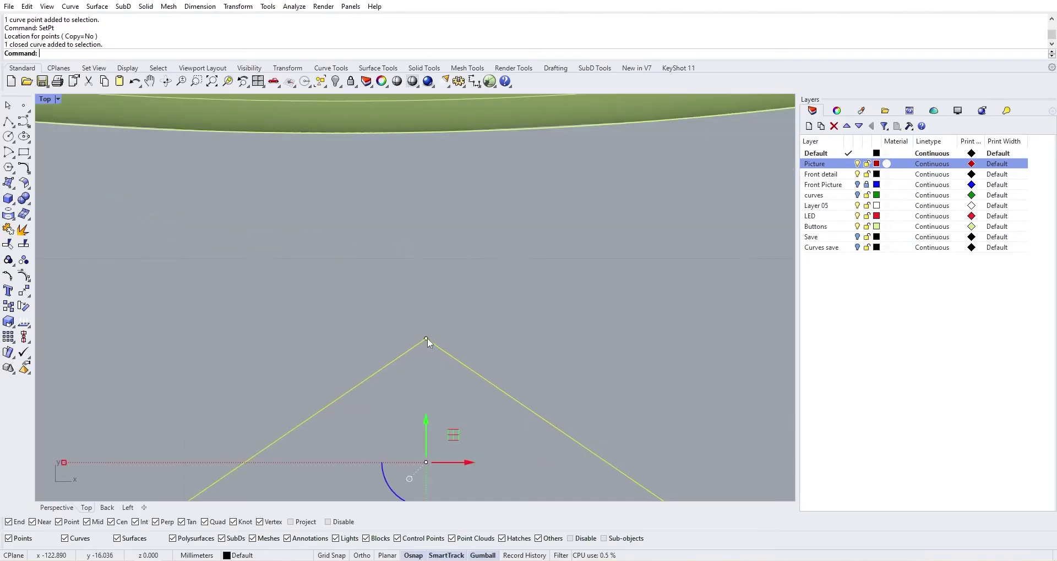
{"action": "scroll", "coordinate": [429, 324], "scroll_direction": "down", "scroll_amount": 3}
{"action": "left_click_drag", "start_coordinate": [430, 315], "coordinate": [431, 299]}
{"action": "scroll", "coordinate": [431, 302], "scroll_direction": "down", "scroll_amount": 7}
{"action": "left_click", "coordinate": [534, 366]}
{"action": "scroll", "coordinate": [542, 380], "scroll_direction": "down", "scroll_amount": 6}
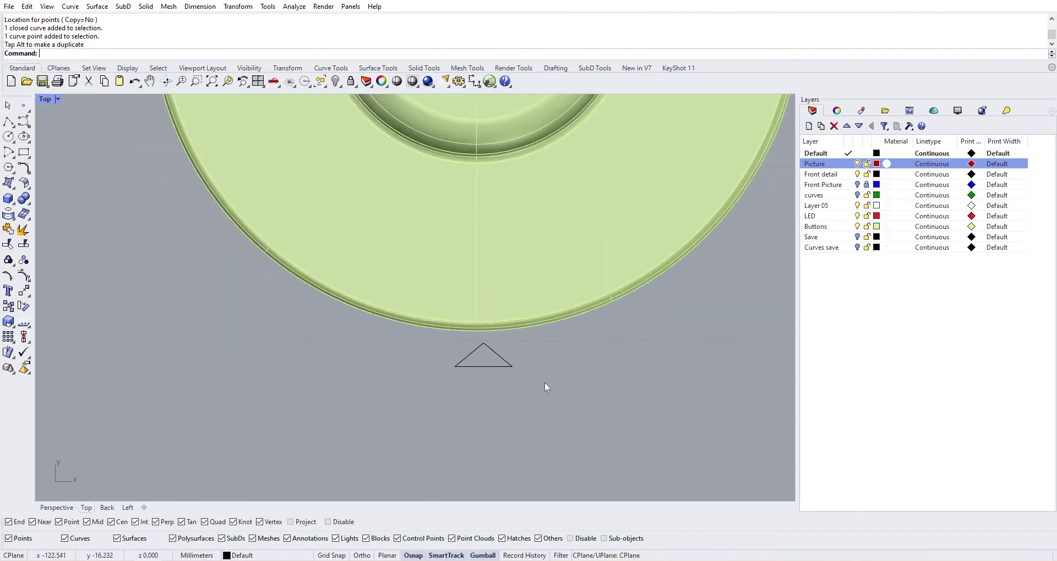
- Align the triangle to the knob's centre using the Align command's VertCenter option
{"action": "right_click_drag", "start_coordinate": [548, 396], "coordinate": [553, 434]}
{"action": "left_click_drag", "start_coordinate": [462, 379], "coordinate": [463, 380]}
{"action": "scroll", "coordinate": [502, 418], "scroll_direction": "up", "scroll_amount": 2}
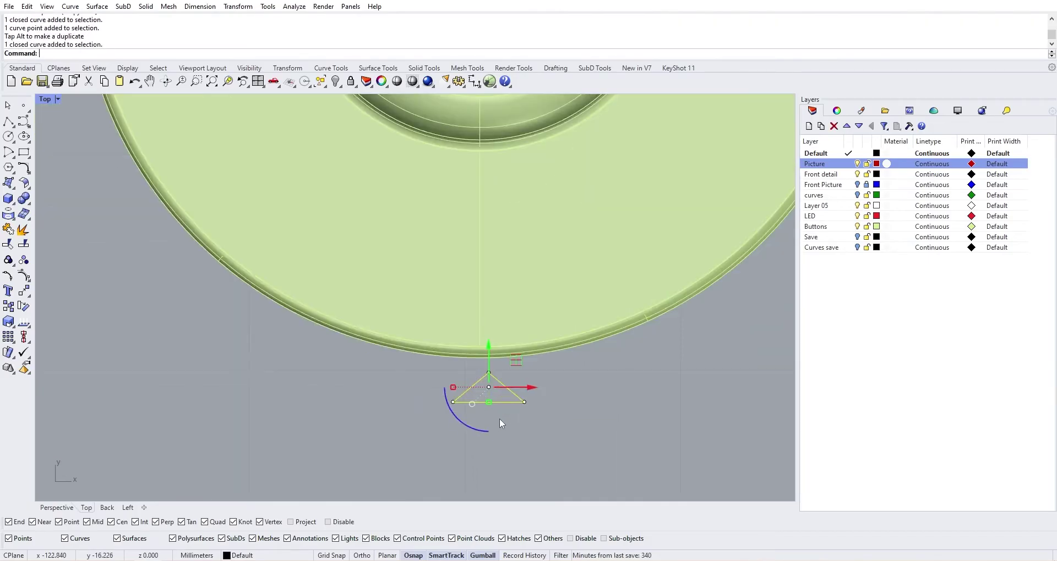
{"action": "type", "text": "Align"}
{"action": "key", "text": "Return"}
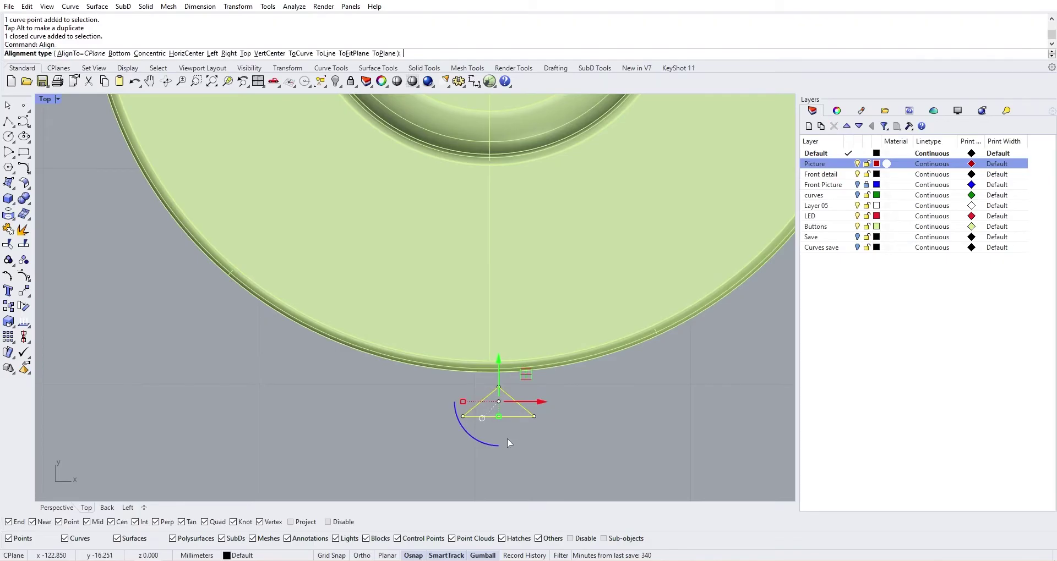
{"action": "type", "text": "CV"}
{"action": "key", "text": "Return"}
{"action": "scroll", "coordinate": [556, 379], "scroll_direction": "down", "scroll_amount": 3}
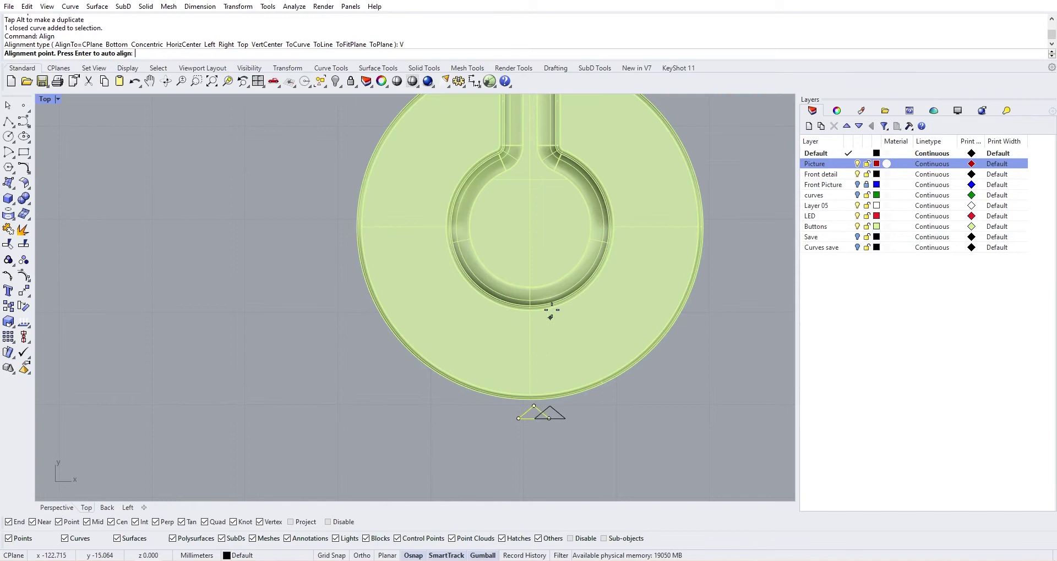
{"action": "scroll", "coordinate": [550, 309], "scroll_direction": "up", "scroll_amount": 3}
{"action": "left_click", "coordinate": [554, 300]}
- Move the triangle toward the knob so its apex cuts into the rim and its base stays just outside
{"action": "scroll", "coordinate": [516, 439], "scroll_direction": "up", "scroll_amount": 5}
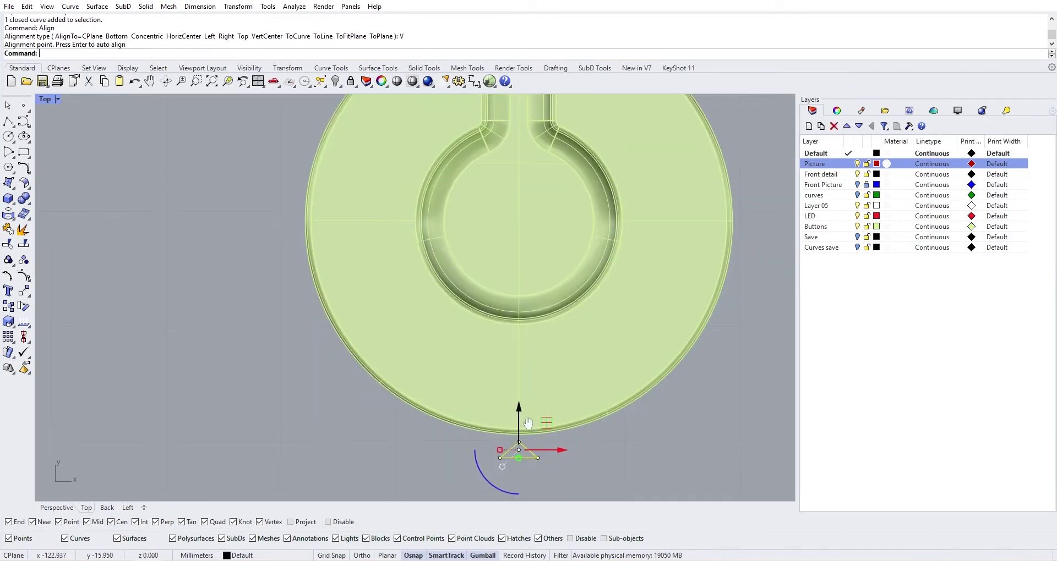
{"action": "left_click_drag", "start_coordinate": [526, 393], "coordinate": [505, 329]}
{"action": "scroll", "coordinate": [549, 427], "scroll_direction": "up", "scroll_amount": 3}
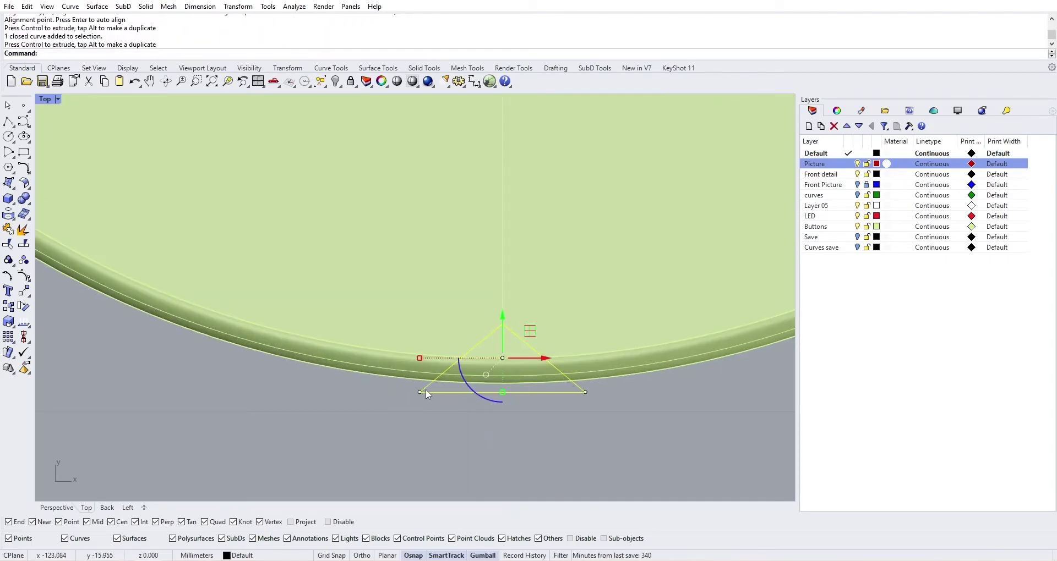
{"action": "key", "text": "Escape"}
{"action": "scroll", "coordinate": [590, 429], "scroll_direction": "down", "scroll_amount": 2}
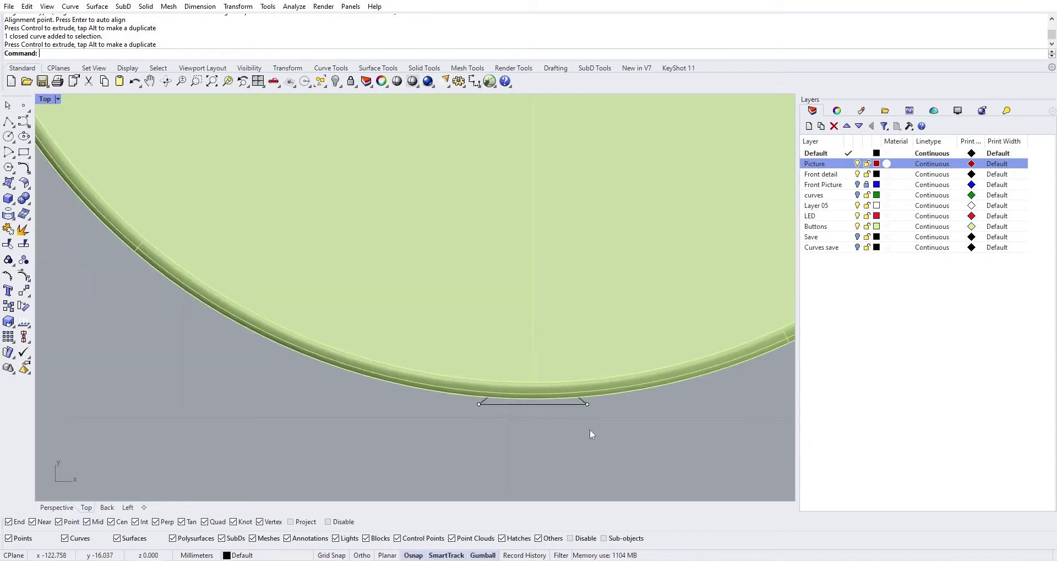
{"action": "scroll", "coordinate": [495, 434], "scroll_direction": "down", "scroll_amount": 5}
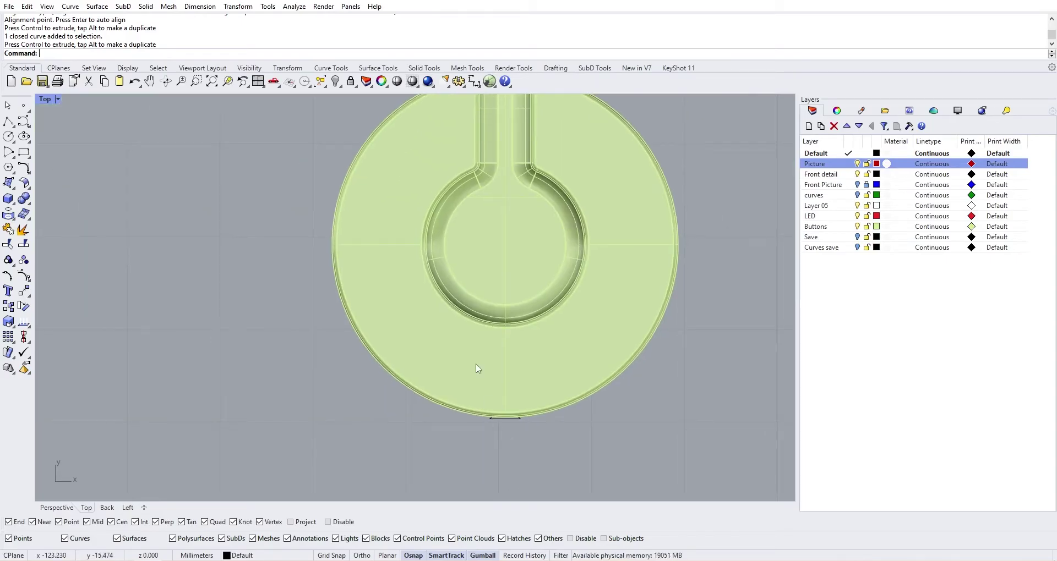
- Raise the triangle profile from below the knob to just above the knob's top face
{"action": "double_click", "coordinate": [45, 101]}
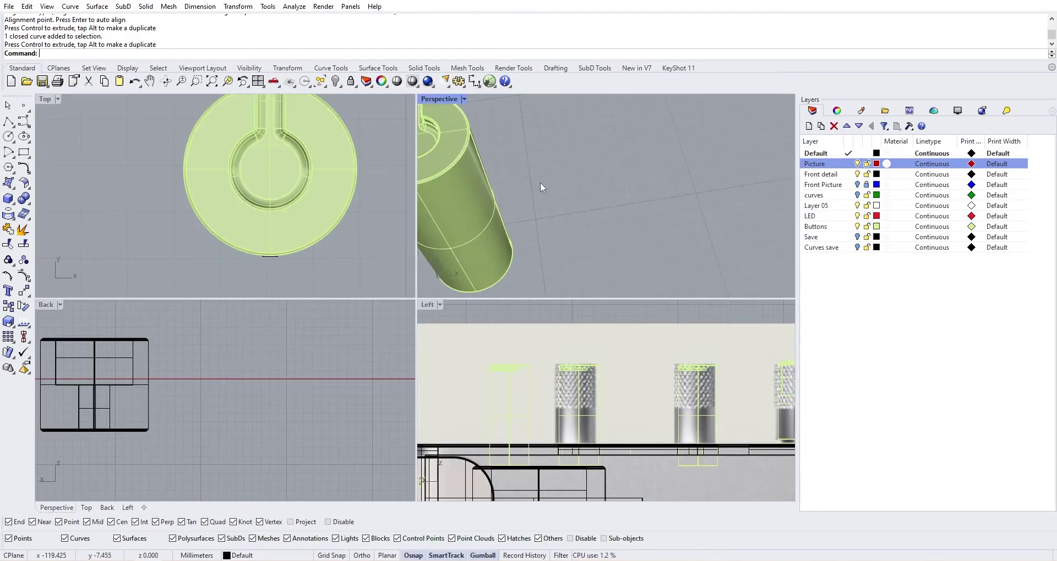
{"action": "left_click", "coordinate": [476, 180]}
{"action": "key", "text": "ctrl+alt+e"}
{"action": "double_click", "coordinate": [446, 100]}
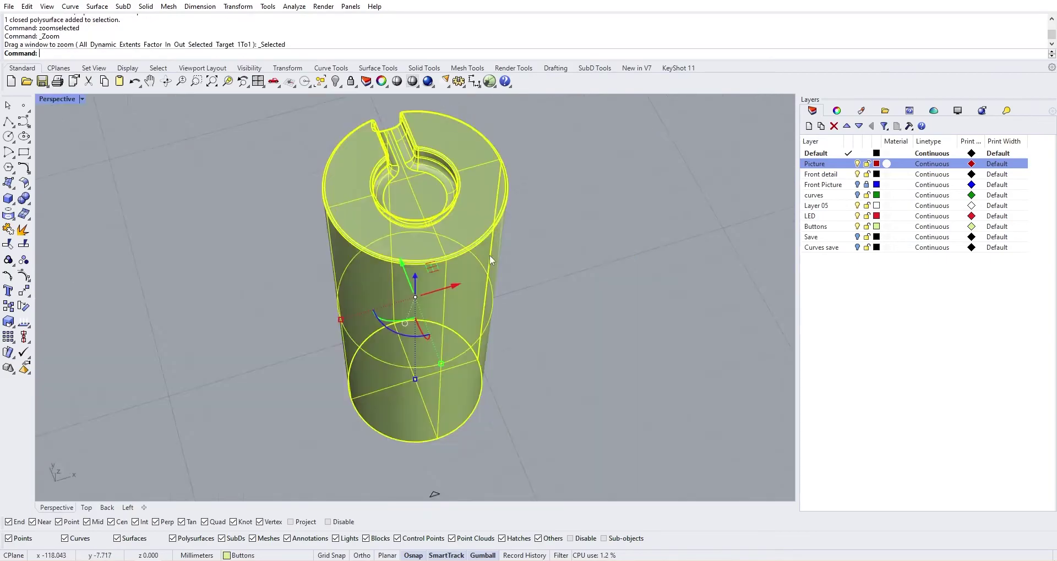
{"action": "right_click_drag", "start_coordinate": [490, 255], "coordinate": [469, 260]}
{"action": "scroll", "coordinate": [468, 325], "scroll_direction": "down", "scroll_amount": 6}
{"action": "left_click", "coordinate": [508, 388]}
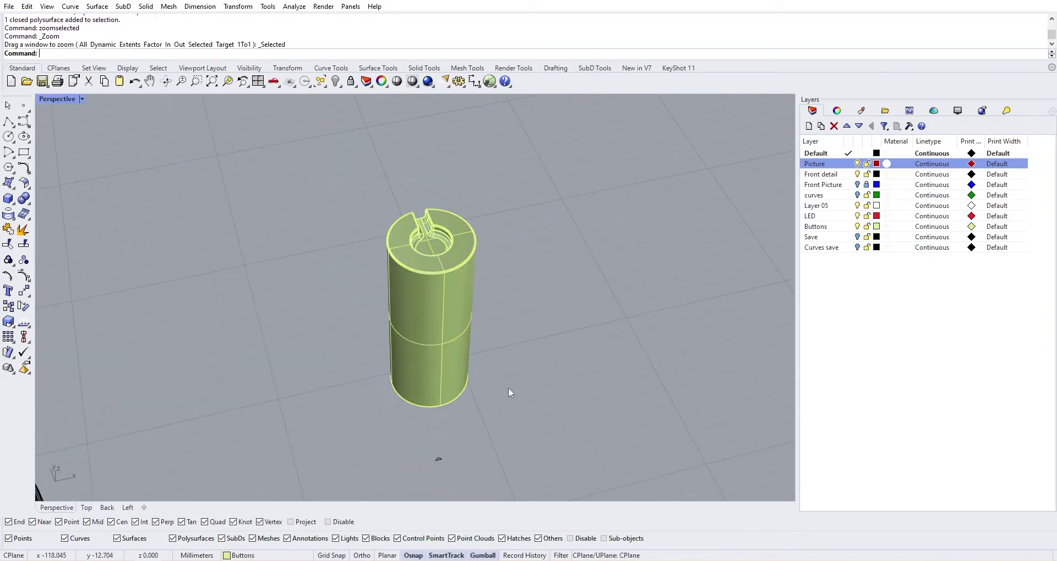
{"action": "left_click", "coordinate": [438, 460]}
{"action": "left_click_drag", "start_coordinate": [439, 434], "coordinate": [443, 235]}
{"action": "left_click", "coordinate": [526, 277]}
{"action": "scroll", "coordinate": [401, 265], "scroll_direction": "up", "scroll_amount": 8}
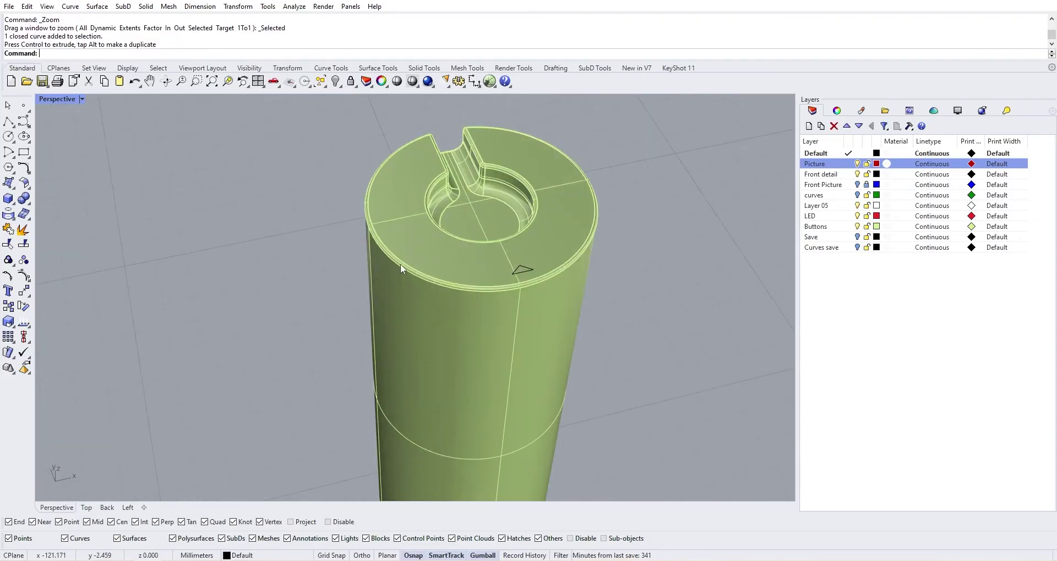
- Start a Helix with its axis running from the centre of the knob's top rim to the centre of its bottom rim
{"action": "right_click_drag", "start_coordinate": [400, 263], "coordinate": [460, 289]}
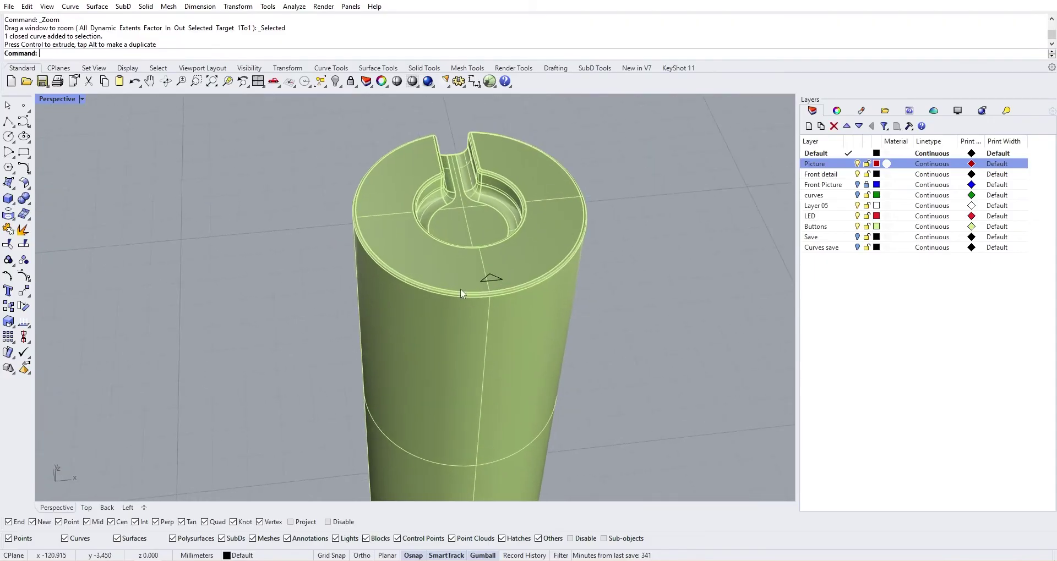
{"action": "left_click", "coordinate": [14, 142]}
{"action": "left_click", "coordinate": [14, 172]}
{"action": "left_click", "coordinate": [28, 126]}
{"action": "left_click", "coordinate": [53, 156]}
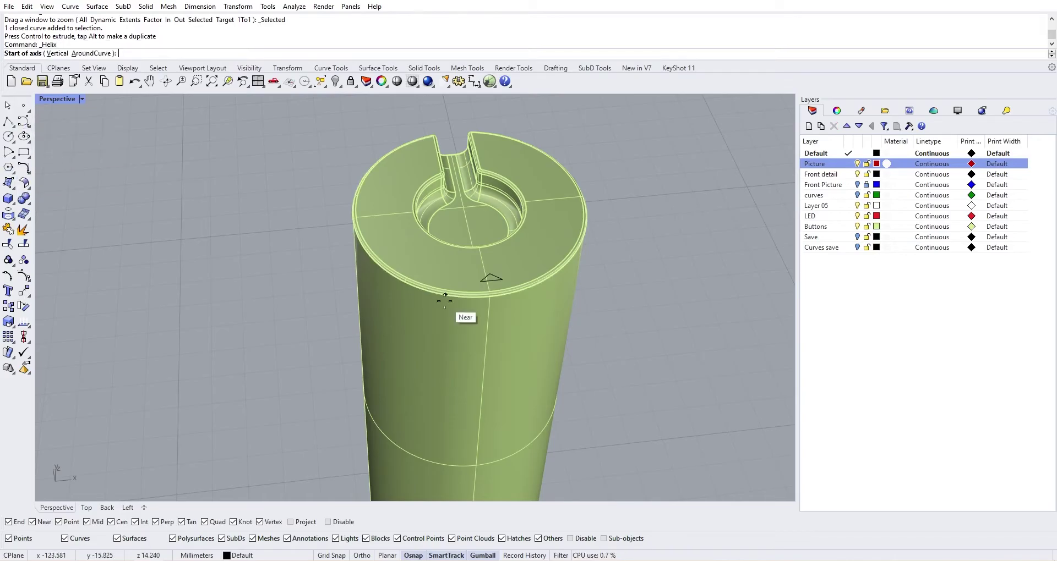
{"action": "right_click_drag", "start_coordinate": [525, 282], "coordinate": [537, 252]}
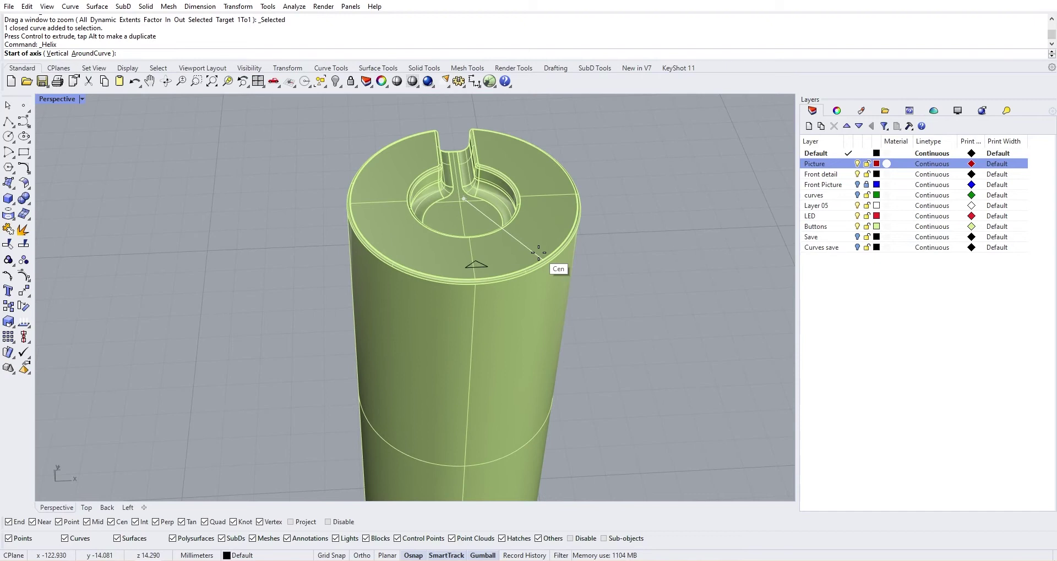
{"action": "left_click", "coordinate": [538, 253]}
{"action": "scroll", "coordinate": [538, 252], "scroll_direction": "down", "scroll_amount": 2}
{"action": "right_click_drag", "start_coordinate": [535, 311], "coordinate": [526, 264]}
{"action": "scroll", "coordinate": [536, 411], "scroll_direction": "down", "scroll_amount": 2}
{"action": "left_click", "coordinate": [534, 480]}
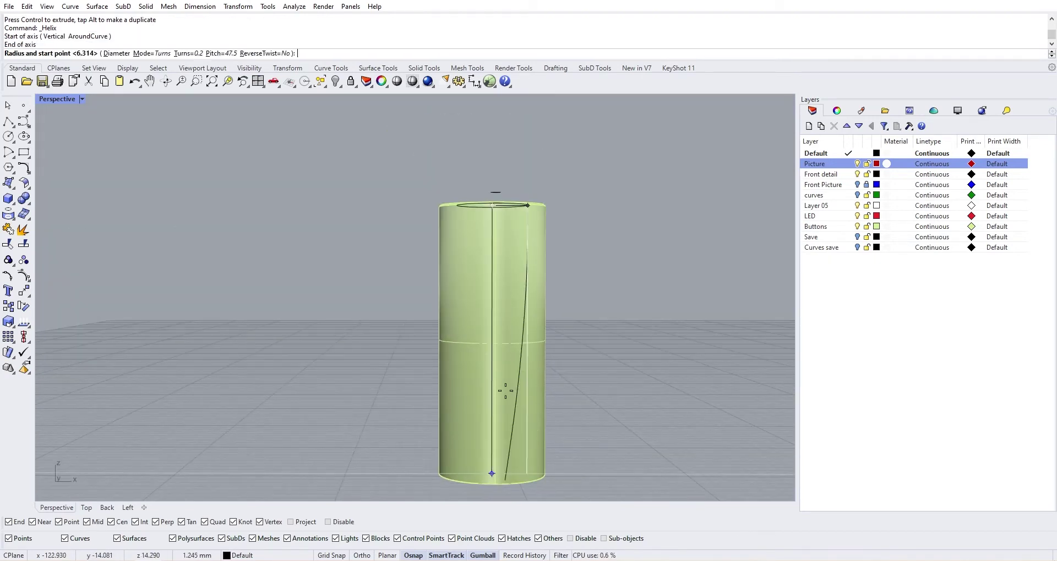
- Set the helix to 10 turns and preview the coils around the knob
{"action": "right_click_drag", "start_coordinate": [505, 389], "coordinate": [495, 449]}
{"action": "left_click", "coordinate": [184, 53]}
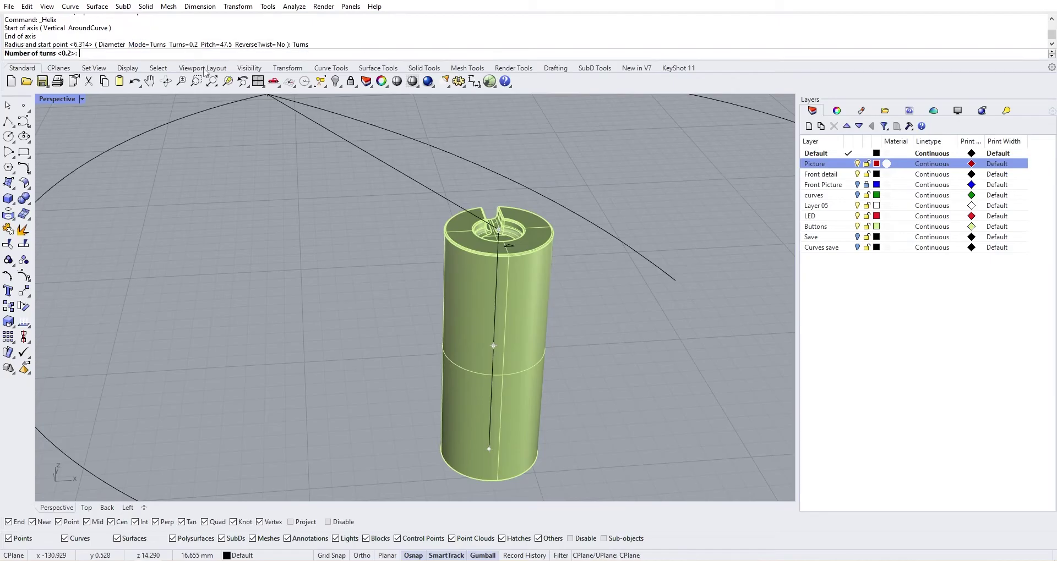
{"action": "type", "text": "10"}
{"action": "key", "text": "Return"}
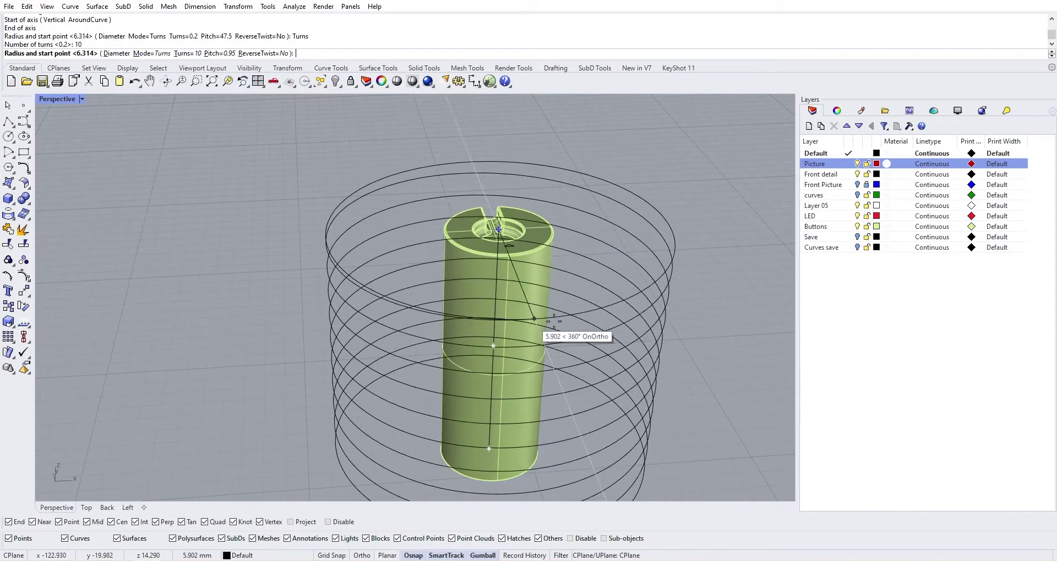
{"action": "scroll", "coordinate": [494, 242], "scroll_direction": "up", "scroll_amount": 2}
{"action": "right_click_drag", "start_coordinate": [533, 255], "coordinate": [505, 252]}
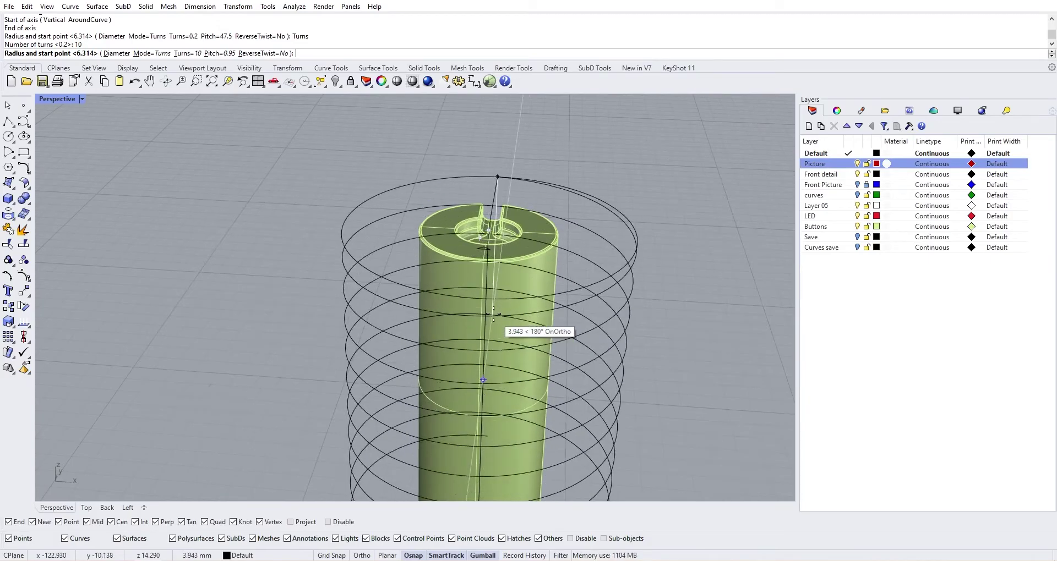
{"action": "scroll", "coordinate": [479, 287], "scroll_direction": "down", "scroll_amount": 4}
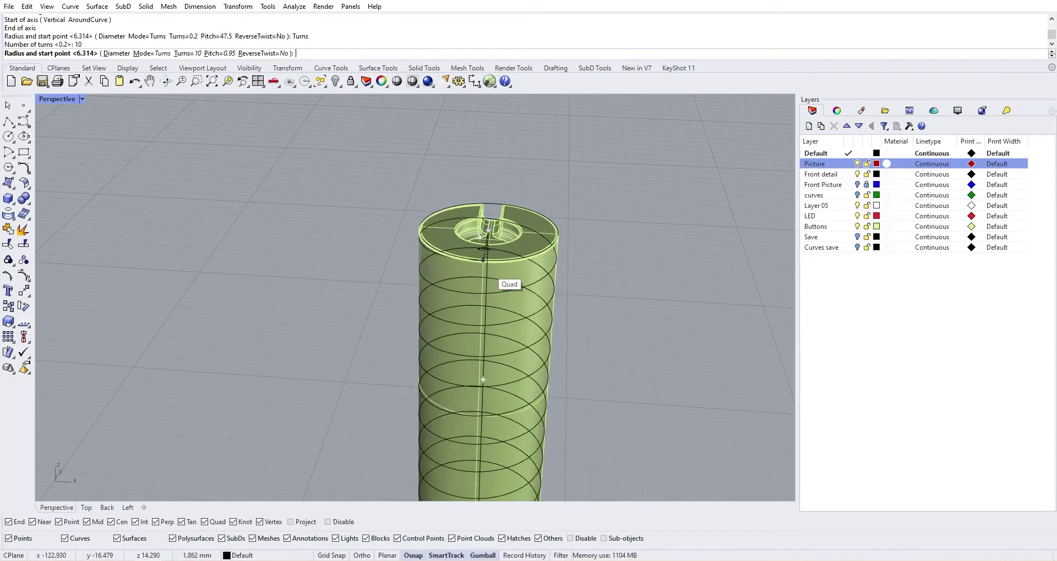
{"action": "right_click_drag", "start_coordinate": [484, 246], "coordinate": [481, 237]}
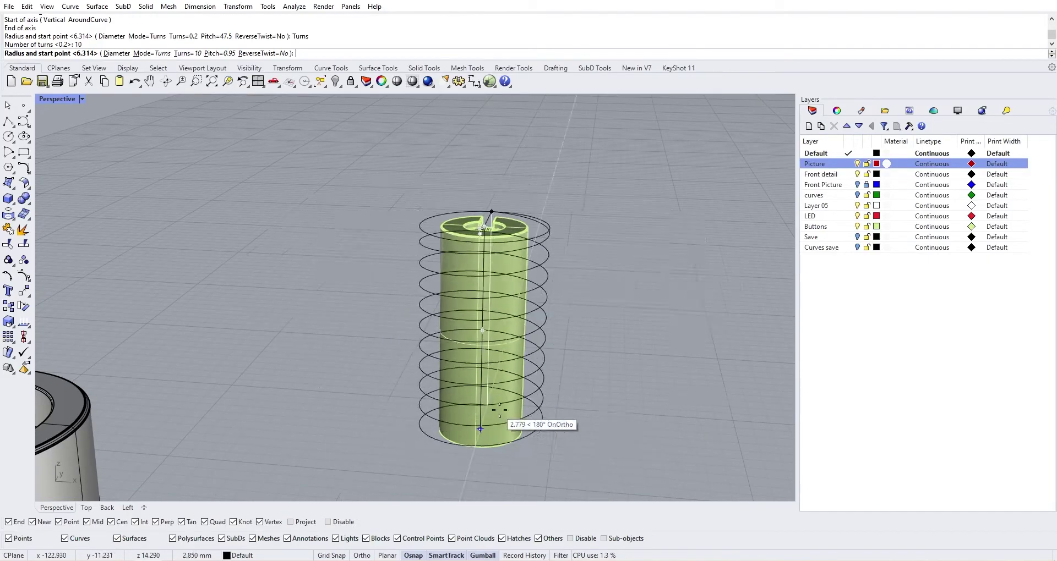
- Set the helix to 0.25 turns and start it at the midpoint of the triangle's base
{"action": "left_click", "coordinate": [187, 53]}
{"action": "type", "text": "0.2"}
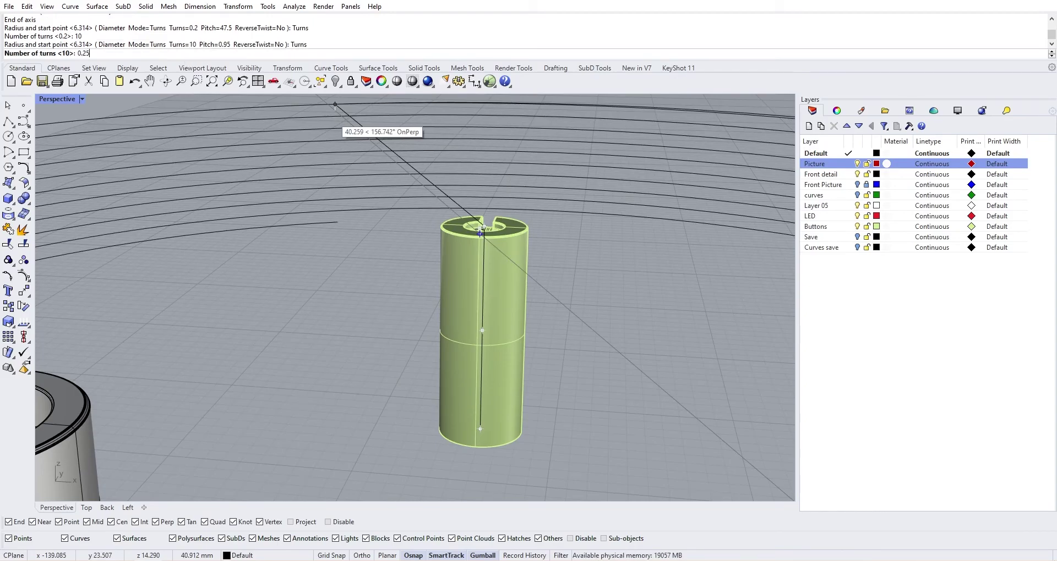
{"action": "type", "text": "5"}
{"action": "key", "text": "Return"}
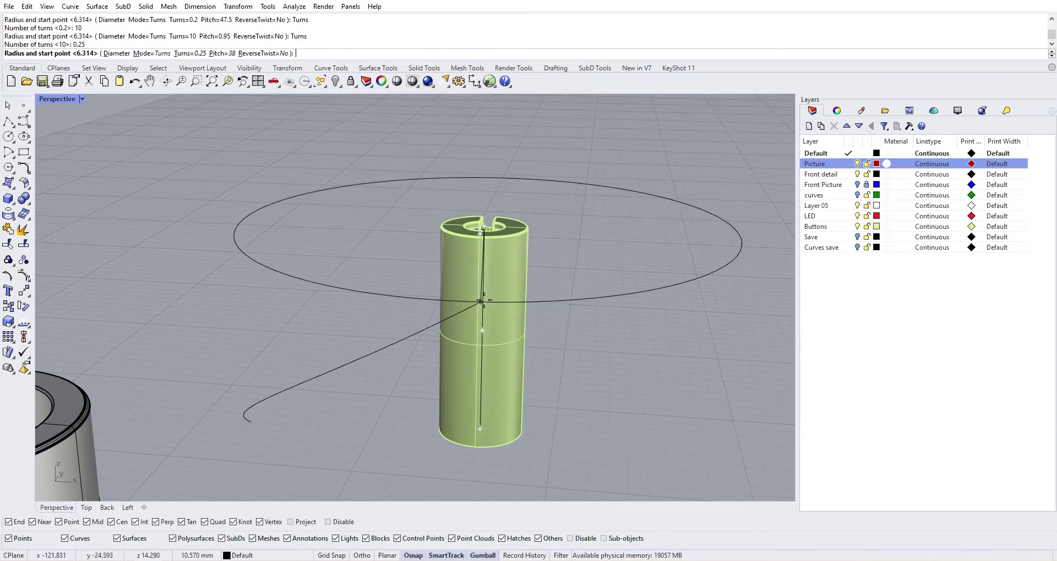
{"action": "scroll", "coordinate": [506, 275], "scroll_direction": "up", "scroll_amount": 4}
{"action": "scroll", "coordinate": [508, 280], "scroll_direction": "down", "scroll_amount": 3}
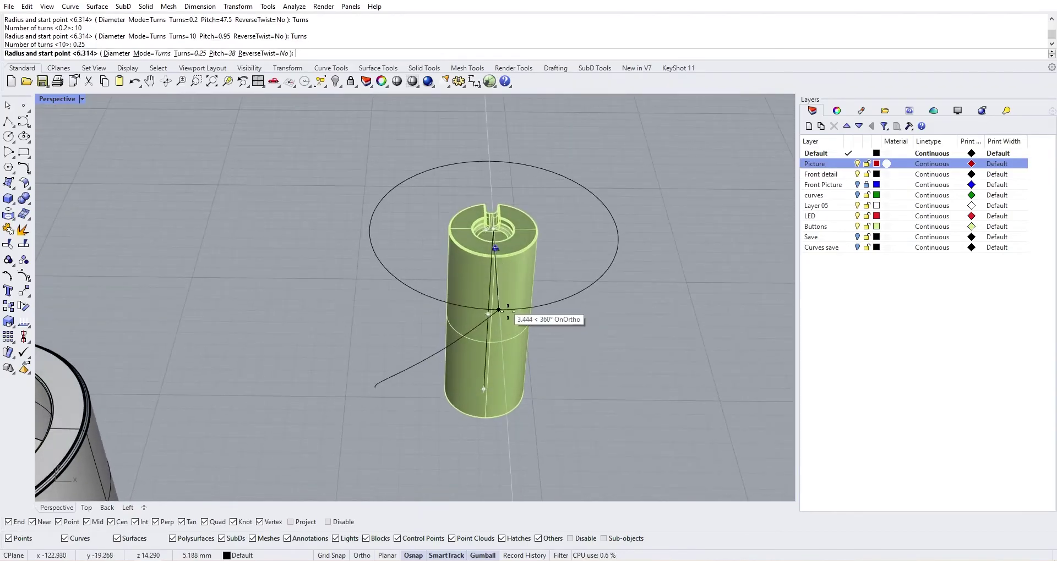
{"action": "scroll", "coordinate": [485, 242], "scroll_direction": "up", "scroll_amount": 5}
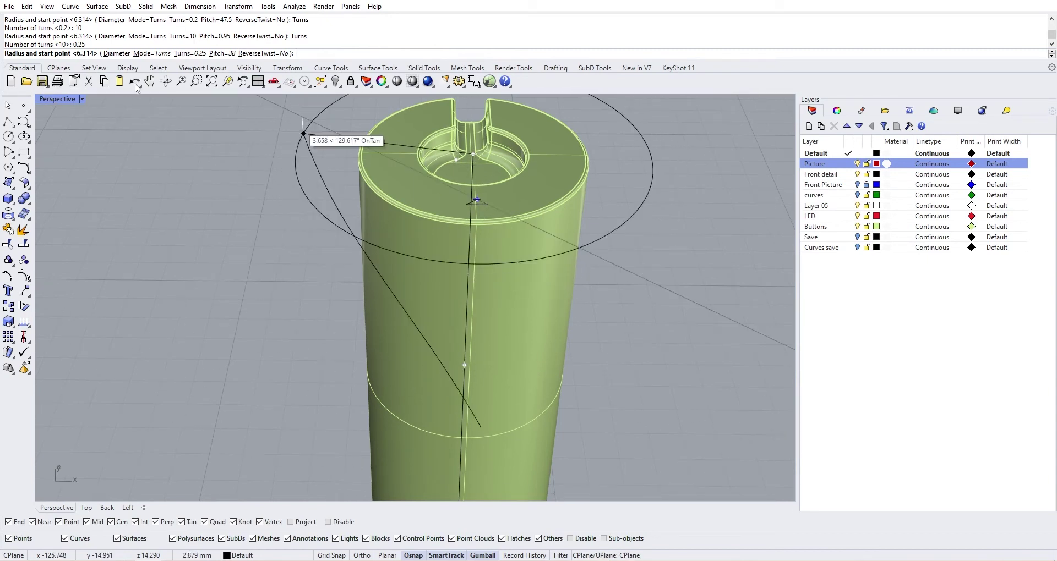
{"action": "double_click", "coordinate": [57, 99]}
{"action": "scroll", "coordinate": [250, 264], "scroll_direction": "up", "scroll_amount": 5}
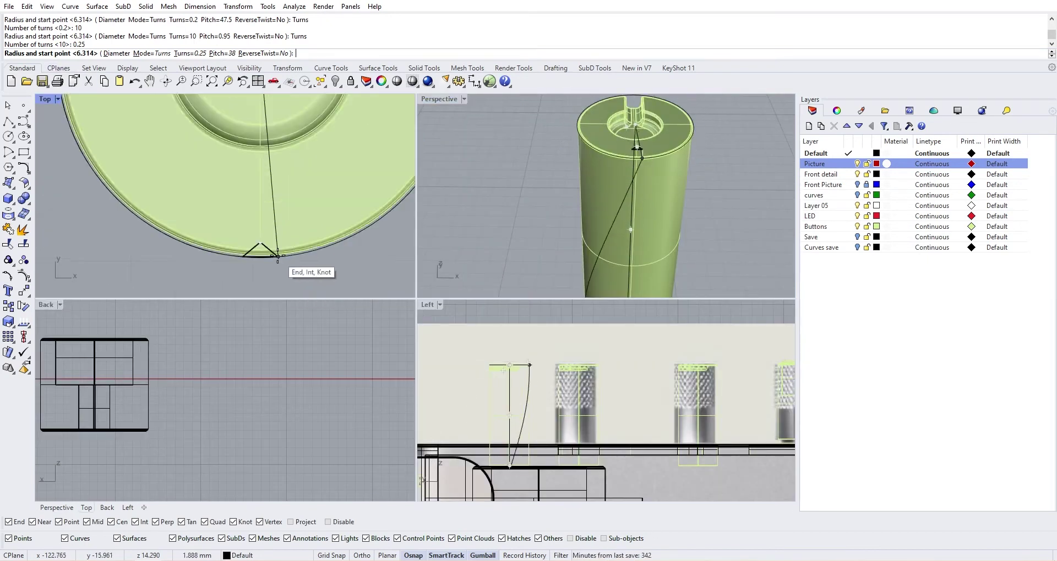
{"action": "left_click", "coordinate": [249, 257]}
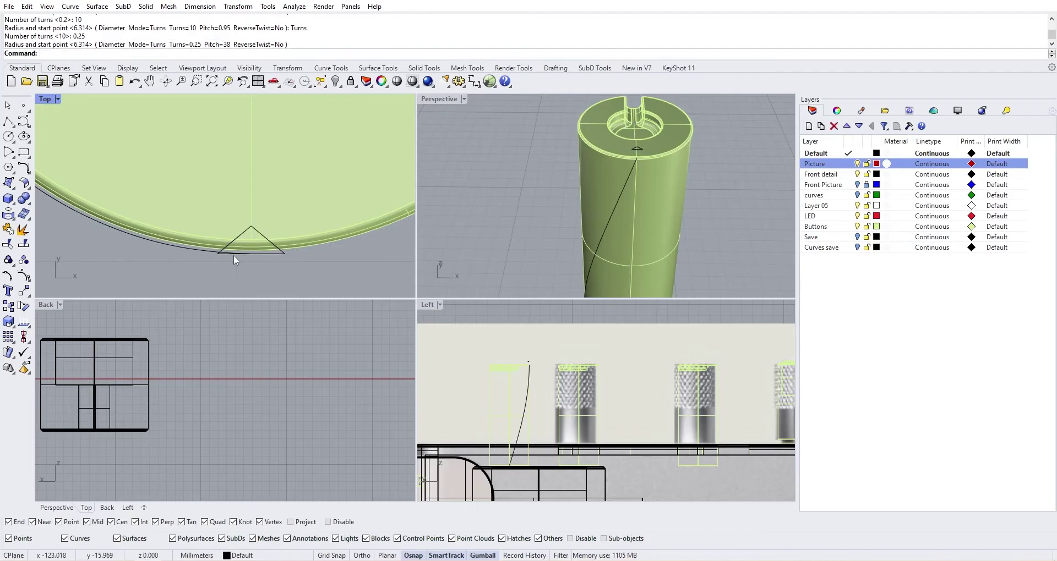
- Align the triangle's height to the helix's start point in the Back view using the Align command's Bottom option
{"action": "scroll", "coordinate": [233, 255], "scroll_direction": "up", "scroll_amount": 6}
{"action": "right_click_drag", "start_coordinate": [625, 174], "coordinate": [652, 114]}
{"action": "scroll", "coordinate": [652, 114], "scroll_direction": "down", "scroll_amount": 5}
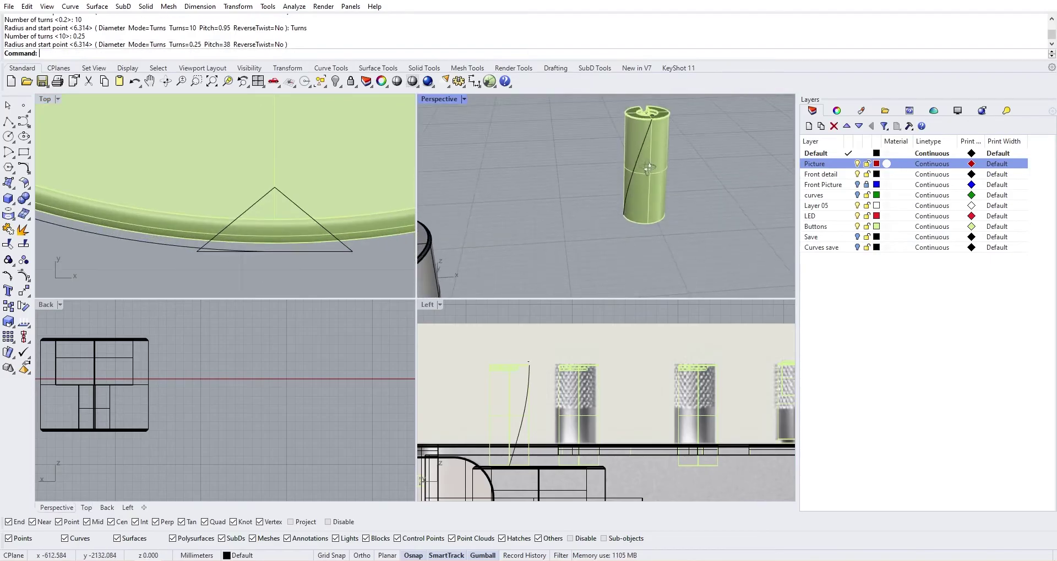
{"action": "scroll", "coordinate": [655, 127], "scroll_direction": "up", "scroll_amount": 5}
{"action": "left_click", "coordinate": [652, 127]}
{"action": "left_click", "coordinate": [732, 166]}
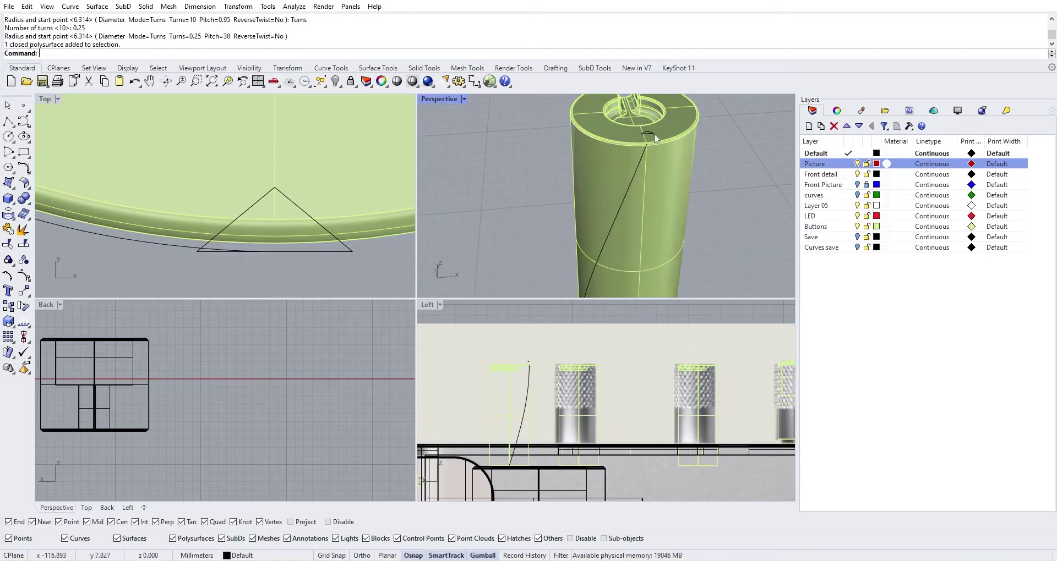
{"action": "left_click", "coordinate": [649, 135]}
{"action": "left_click", "coordinate": [680, 163]}
{"action": "scroll", "coordinate": [648, 148], "scroll_direction": "up", "scroll_amount": 3}
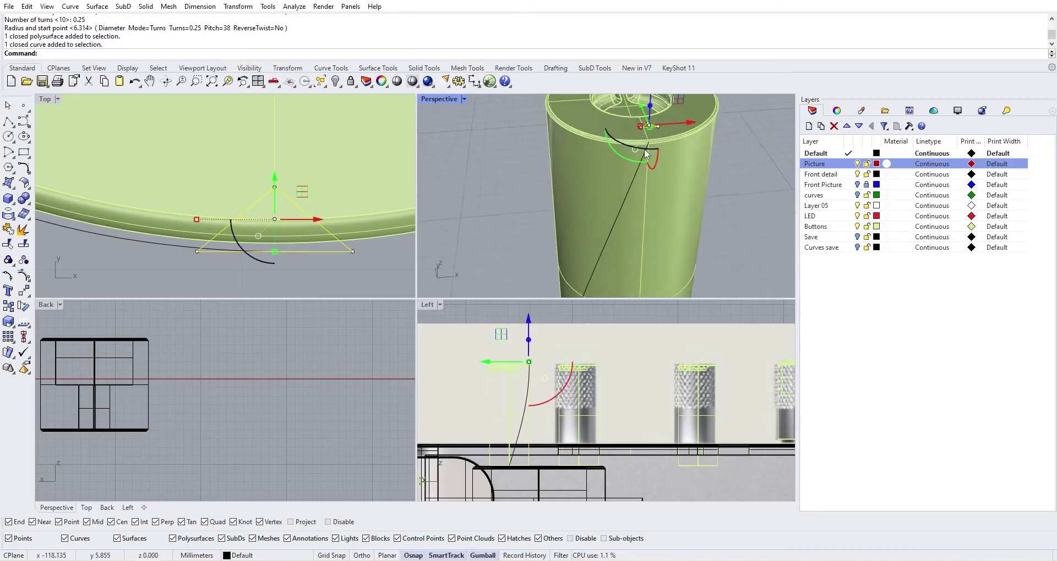
{"action": "right_click_drag", "start_coordinate": [643, 220], "coordinate": [662, 212]}
{"action": "scroll", "coordinate": [441, 250], "scroll_direction": "down", "scroll_amount": 3}
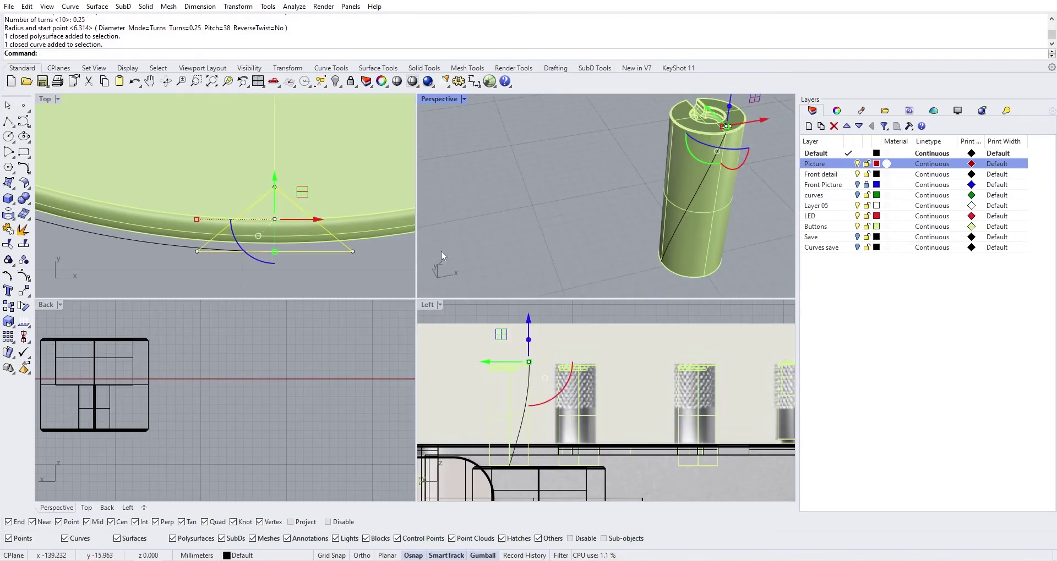
{"action": "scroll", "coordinate": [196, 341], "scroll_direction": "down", "scroll_amount": 5}
{"action": "scroll", "coordinate": [300, 378], "scroll_direction": "down", "scroll_amount": 6}
{"action": "right_click_drag", "start_coordinate": [270, 374], "coordinate": [306, 398]}
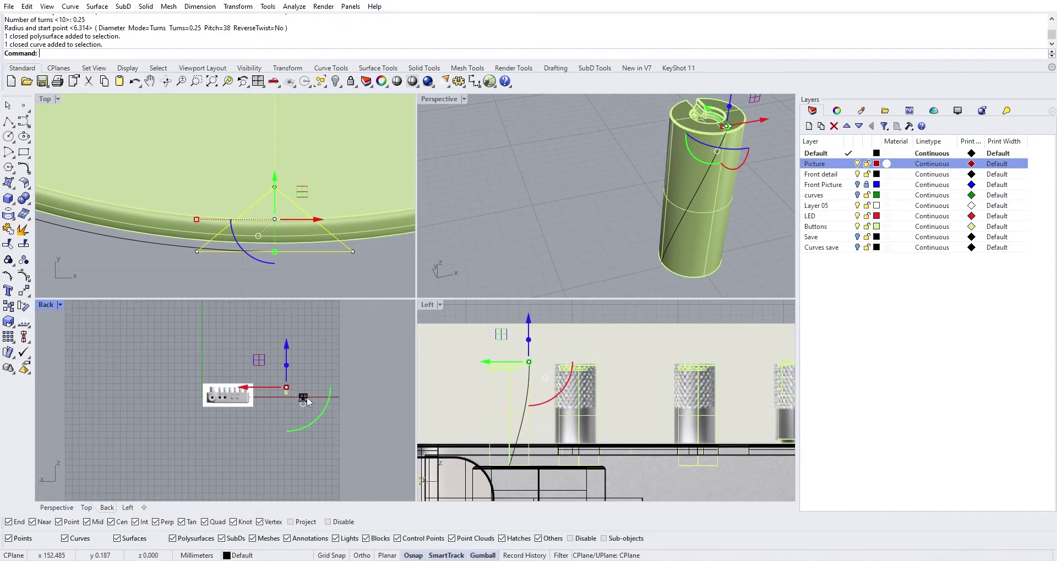
{"action": "scroll", "coordinate": [331, 377], "scroll_direction": "up", "scroll_amount": 12}
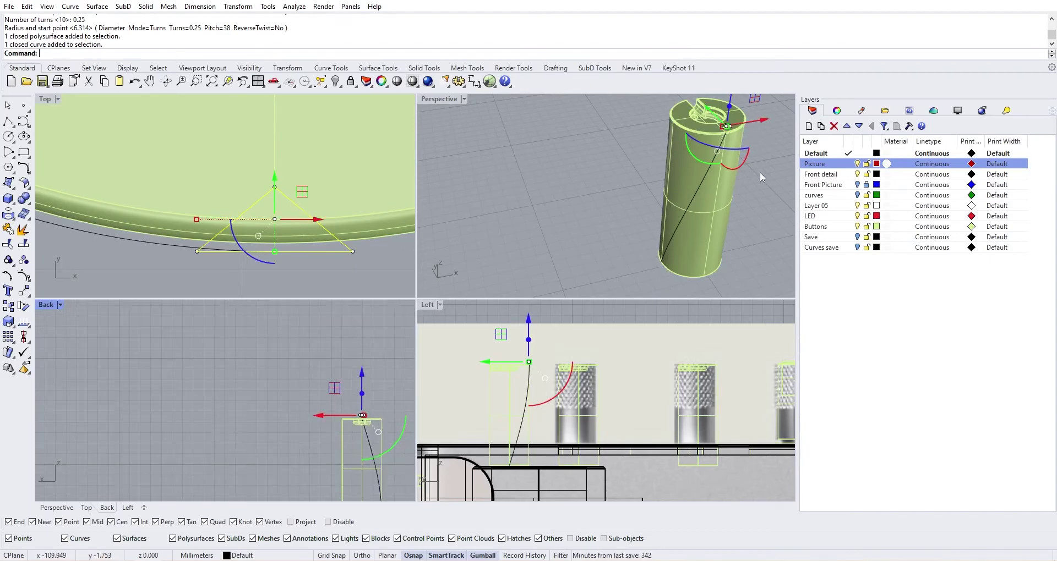
{"action": "scroll", "coordinate": [349, 398], "scroll_direction": "up", "scroll_amount": 8}
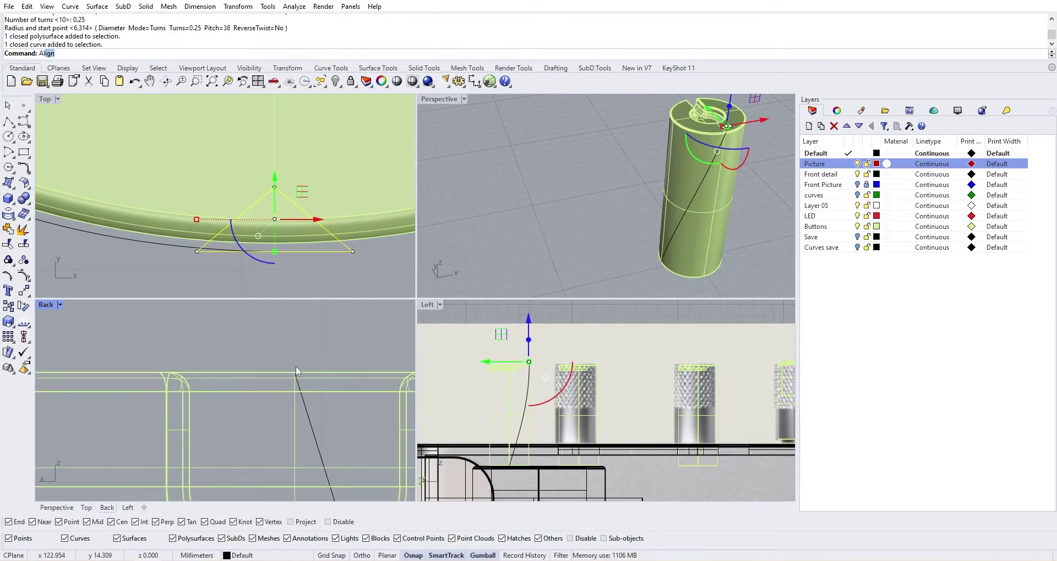
{"action": "key", "text": "Return"}
{"action": "type", "text": "b"}
{"action": "key", "text": "Return"}
{"action": "scroll", "coordinate": [295, 372], "scroll_direction": "up", "scroll_amount": 3}
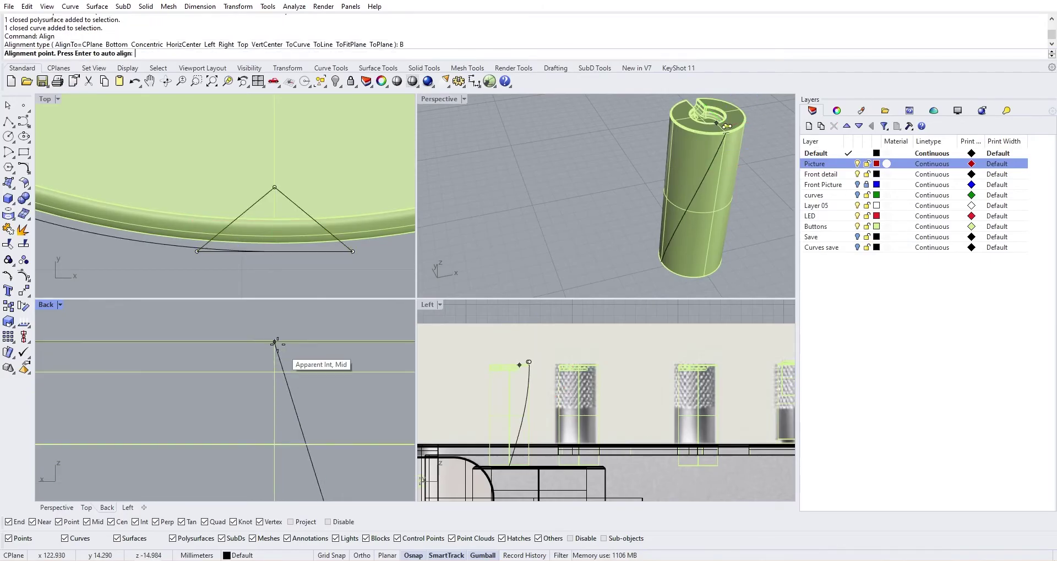
{"action": "left_click", "coordinate": [274, 342]}
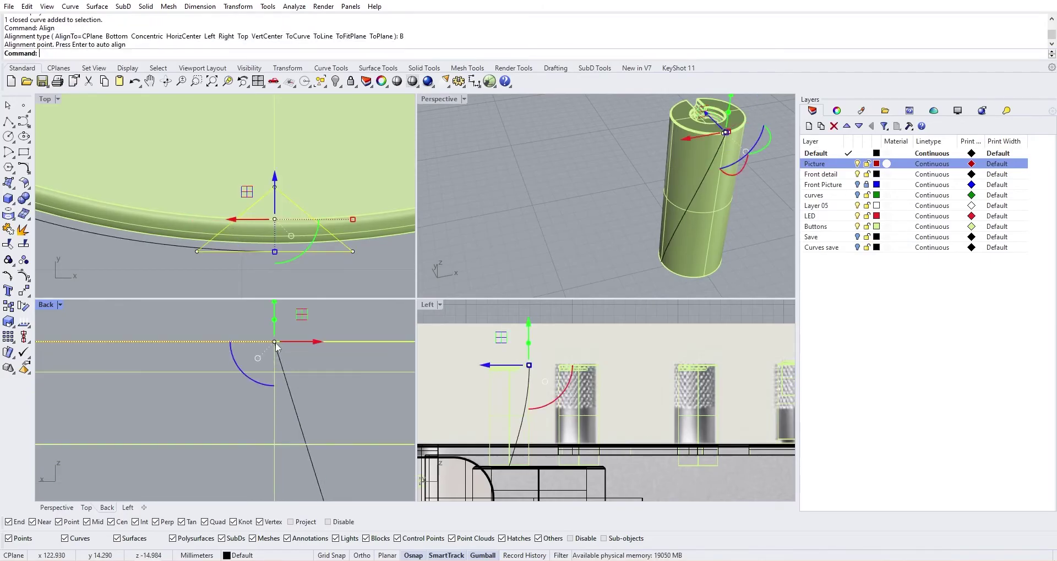
- Stretch the helix and triangle together vertically so they extend slightly past both ends of the knob
{"action": "left_click", "coordinate": [704, 177]}
{"action": "left_click", "coordinate": [742, 207]}
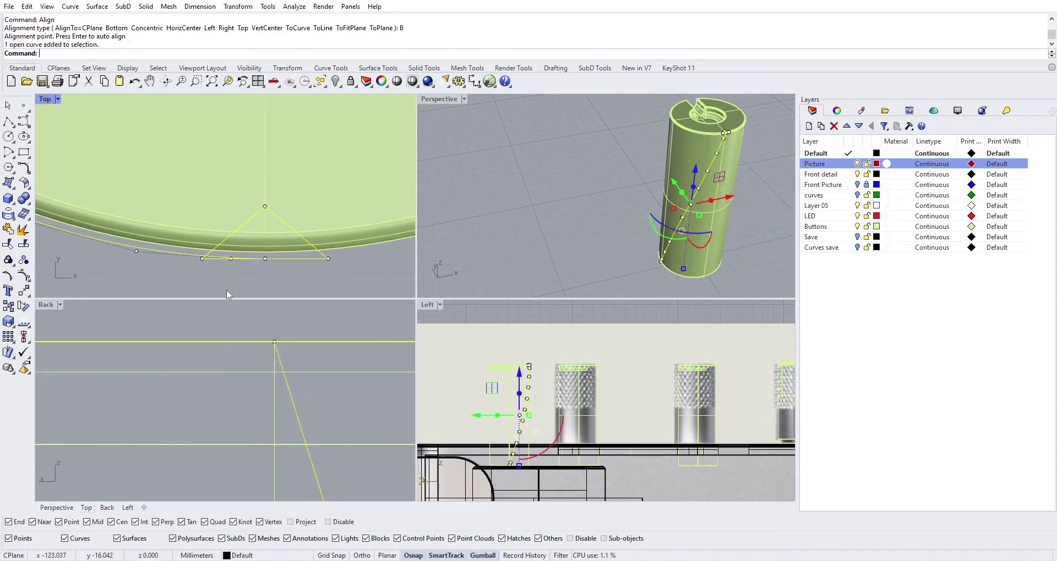
{"action": "scroll", "coordinate": [278, 385], "scroll_direction": "down", "scroll_amount": 4}
{"action": "right_click_drag", "start_coordinate": [290, 394], "coordinate": [299, 357]}
{"action": "scroll", "coordinate": [287, 393], "scroll_direction": "down", "scroll_amount": 8}
{"action": "right_click_drag", "start_coordinate": [300, 478], "coordinate": [300, 463]}
{"action": "scroll", "coordinate": [298, 461], "scroll_direction": "up", "scroll_amount": 2}
{"action": "left_click_drag", "start_coordinate": [288, 450], "coordinate": [289, 451]}
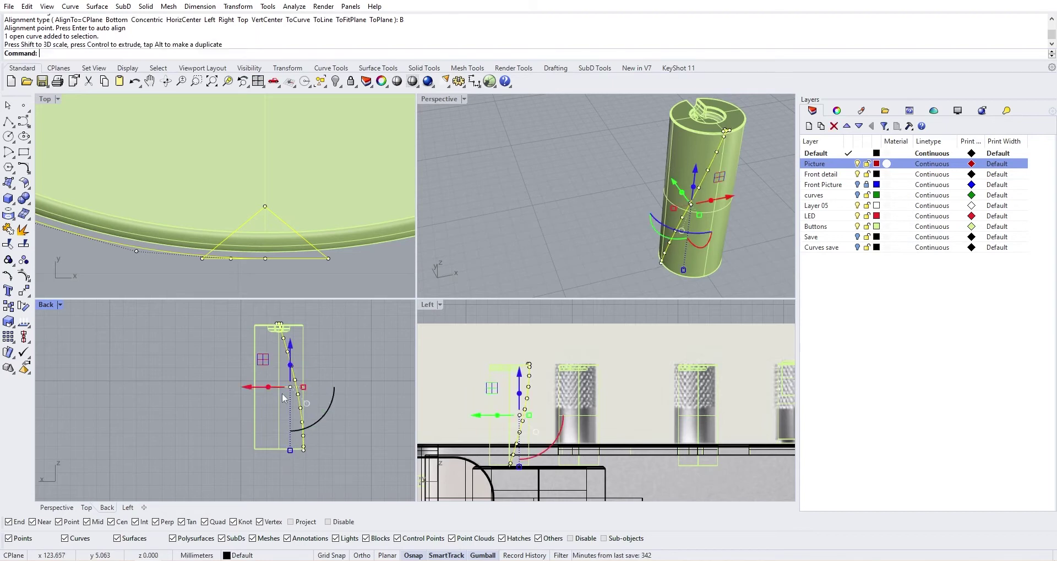
{"action": "scroll", "coordinate": [276, 294], "scroll_direction": "up", "scroll_amount": 3}
{"action": "scroll", "coordinate": [280, 322], "scroll_direction": "up", "scroll_amount": 6}
{"action": "scroll", "coordinate": [280, 322], "scroll_direction": "down", "scroll_amount": 5}
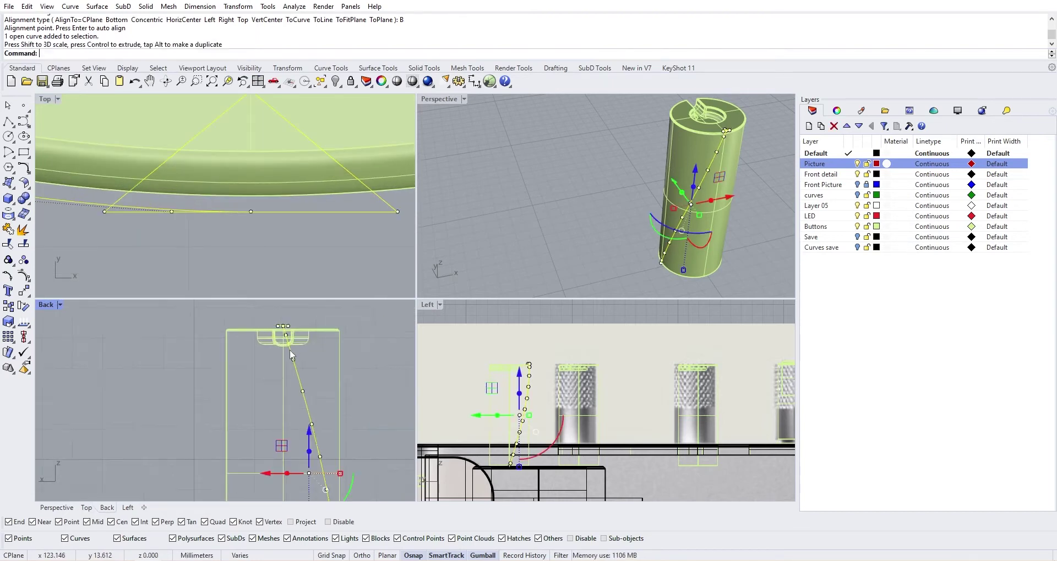
{"action": "scroll", "coordinate": [270, 333], "scroll_direction": "up", "scroll_amount": 6}
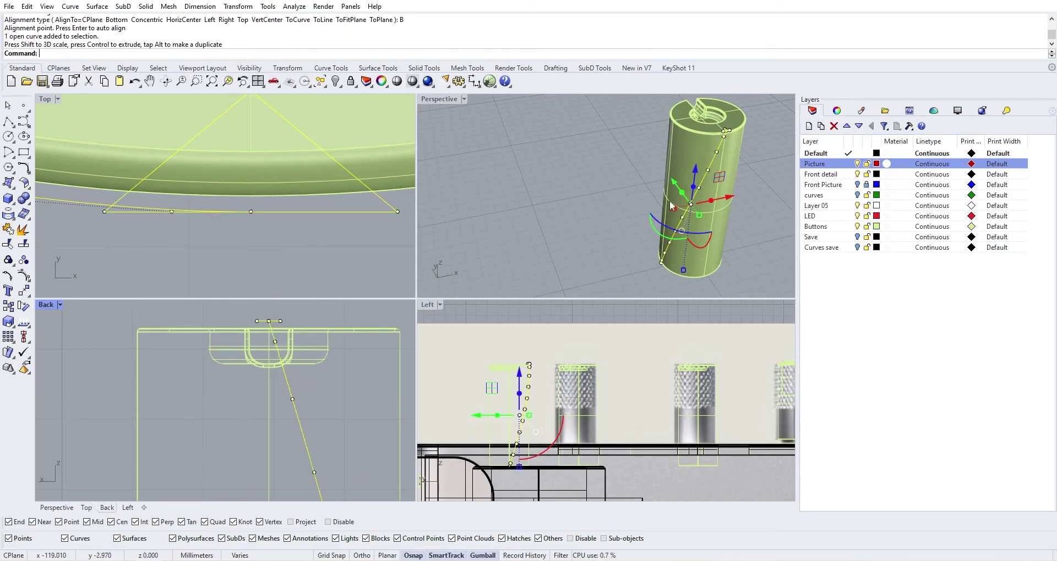
{"action": "right_click_drag", "start_coordinate": [674, 190], "coordinate": [609, 165]}
{"action": "key", "text": "Escape"}
- Run Sweep1 with the helix as the rail and the triangle at the knob's upper edge as the cross section
{"action": "scroll", "coordinate": [609, 163], "scroll_direction": "up", "scroll_amount": 10}
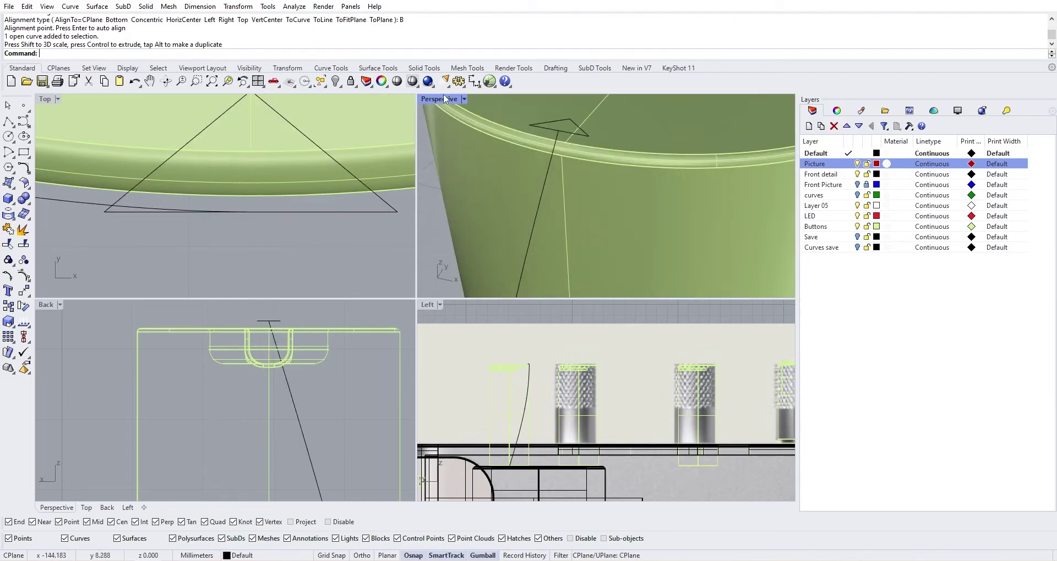
{"action": "double_click", "coordinate": [445, 99]}
{"action": "scroll", "coordinate": [486, 222], "scroll_direction": "down", "scroll_amount": 5}
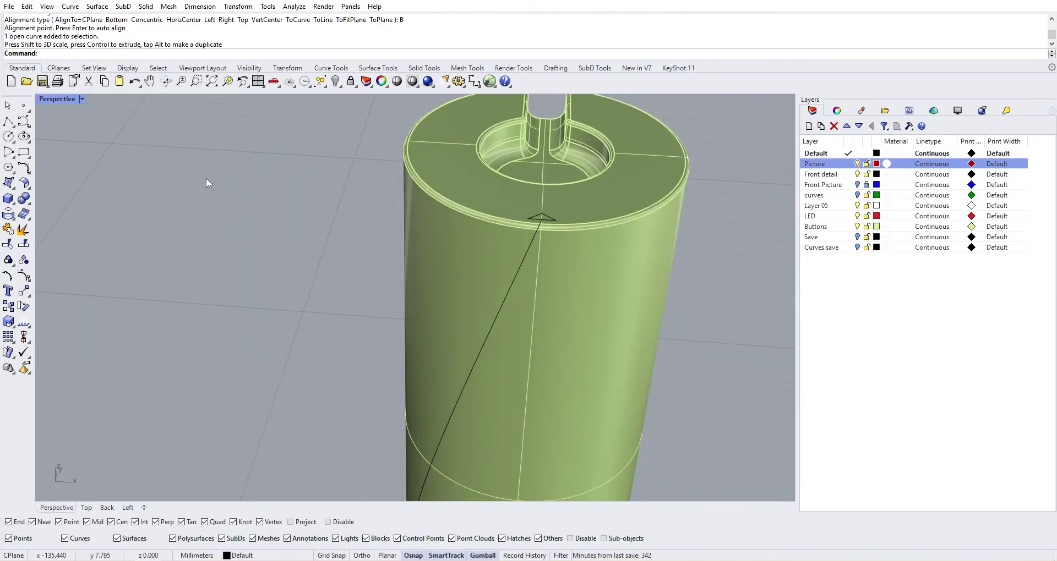
{"action": "type", "text": "Sweep1"}
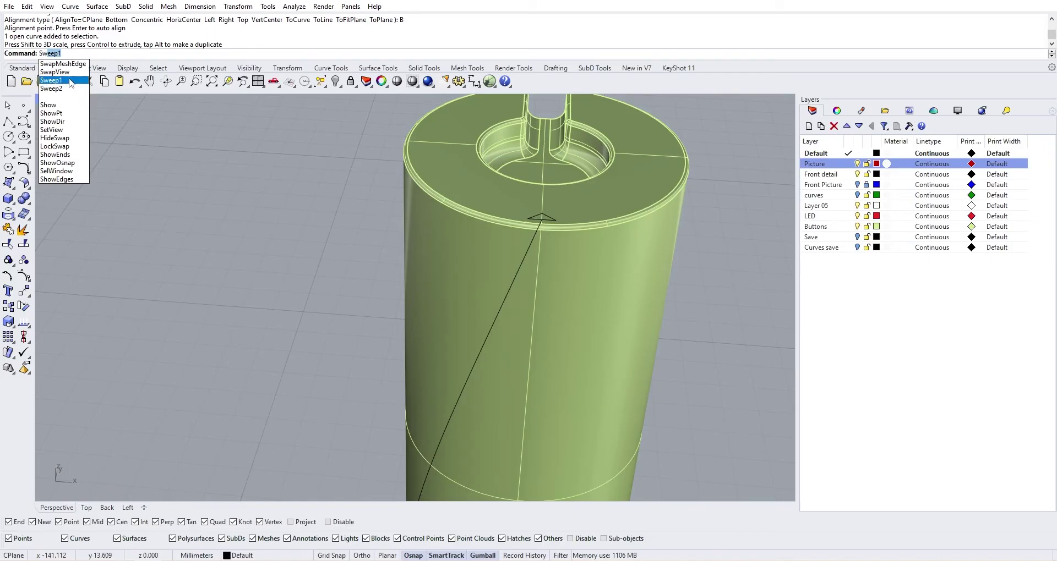
{"action": "left_click", "coordinate": [70, 80]}
{"action": "left_click", "coordinate": [507, 298]}
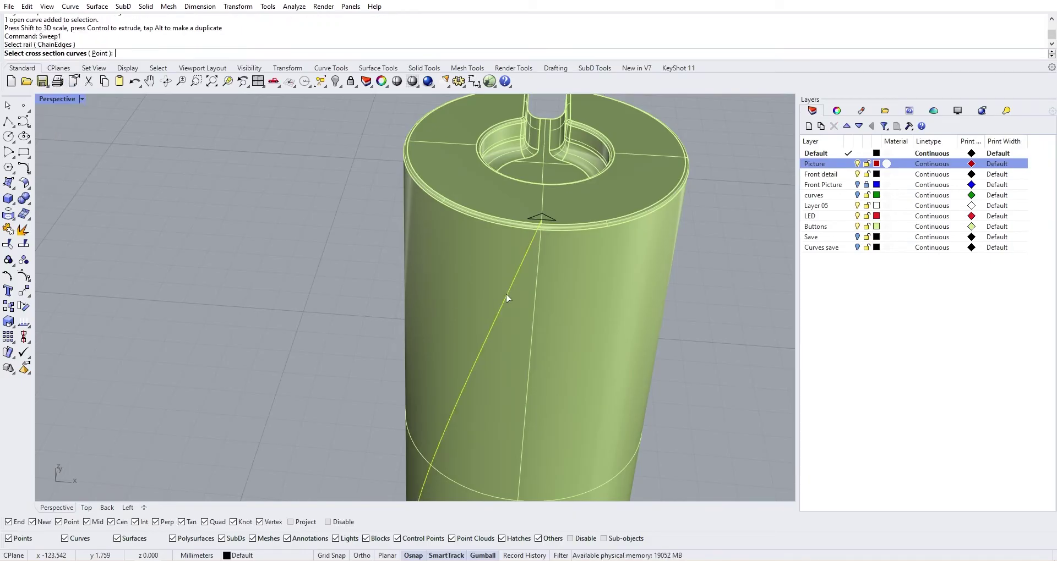
{"action": "left_click", "coordinate": [546, 222]}
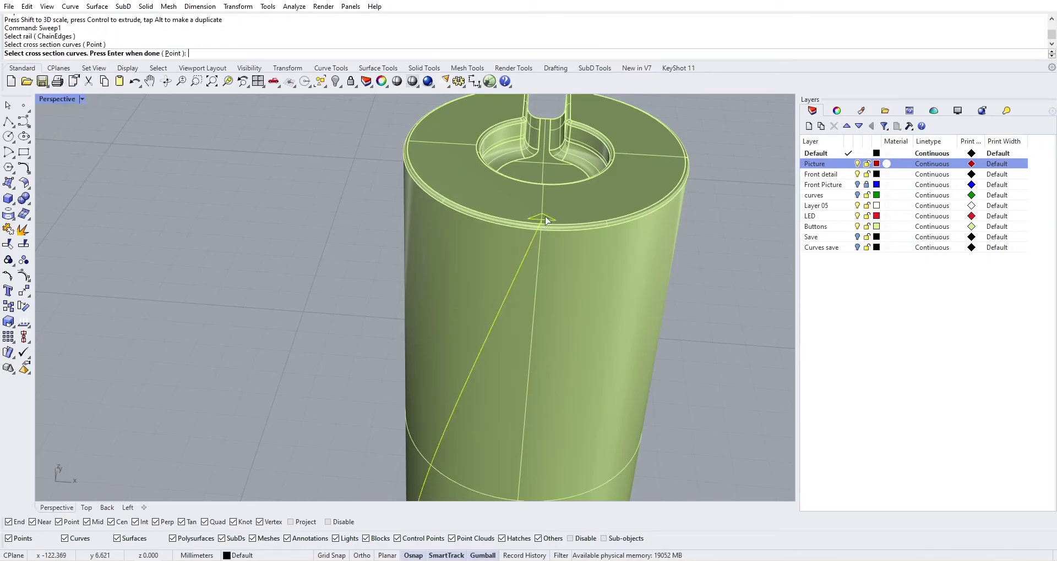
{"action": "key", "text": "Return"}
{"action": "key", "text": "Return"}
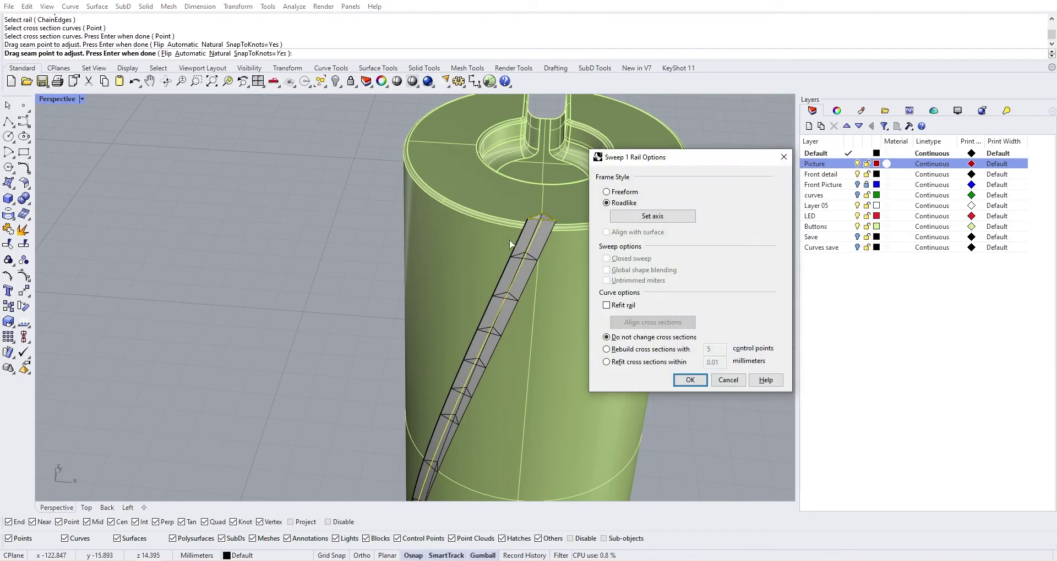
- Compare the Freeform and Roadlike frame styles, then create the sweep with Roadlike and unchanged cross sections
{"action": "left_click", "coordinate": [609, 191]}
{"action": "left_click", "coordinate": [609, 203]}
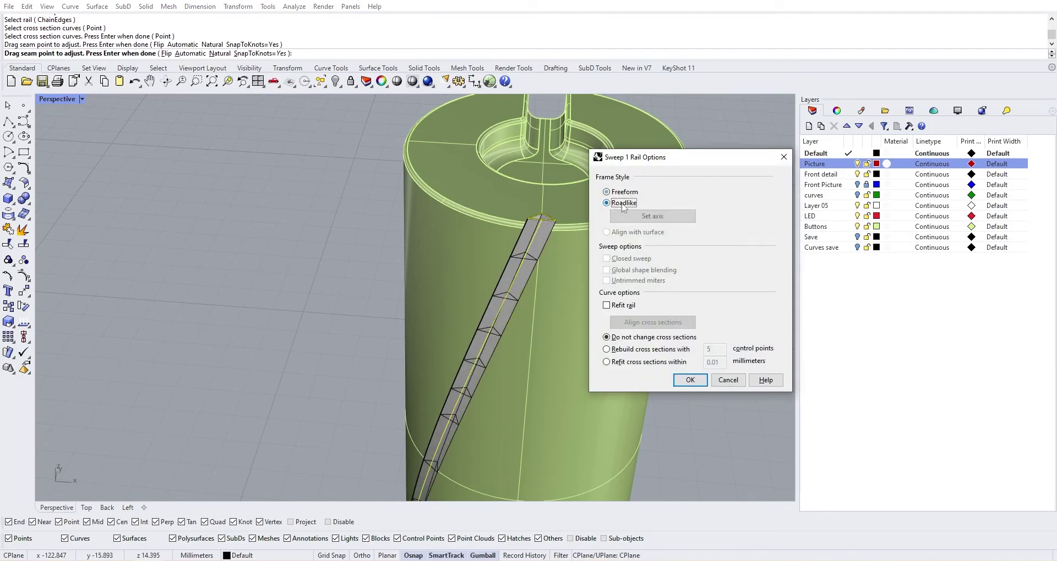
{"action": "right_click_drag", "start_coordinate": [570, 267], "coordinate": [475, 255]}
{"action": "scroll", "coordinate": [477, 256], "scroll_direction": "up", "scroll_amount": 7}
{"action": "scroll", "coordinate": [489, 237], "scroll_direction": "down", "scroll_amount": 7}
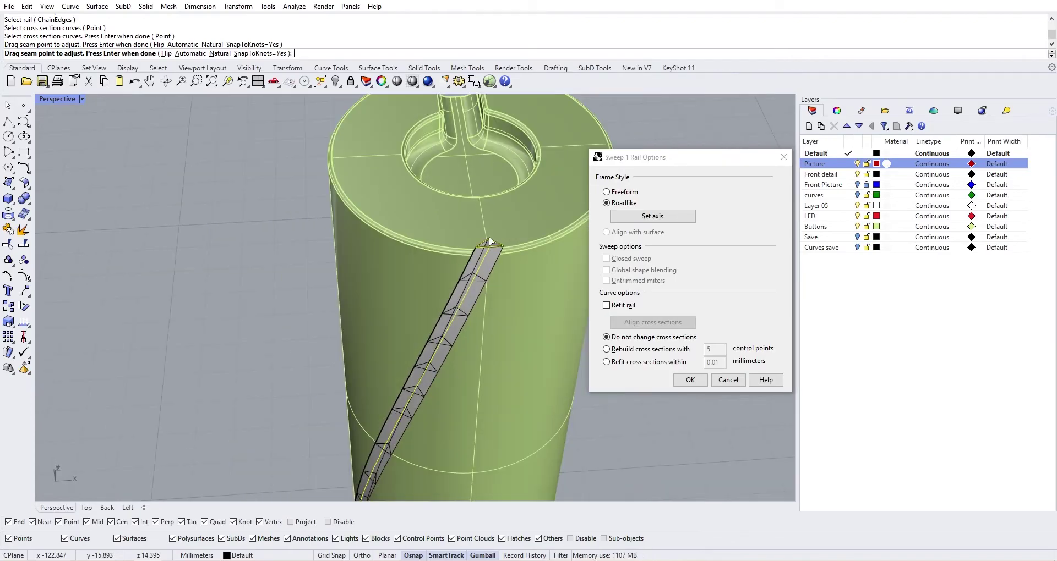
{"action": "right_click_drag", "start_coordinate": [437, 285], "coordinate": [380, 277]}
{"action": "left_click", "coordinate": [692, 379]}
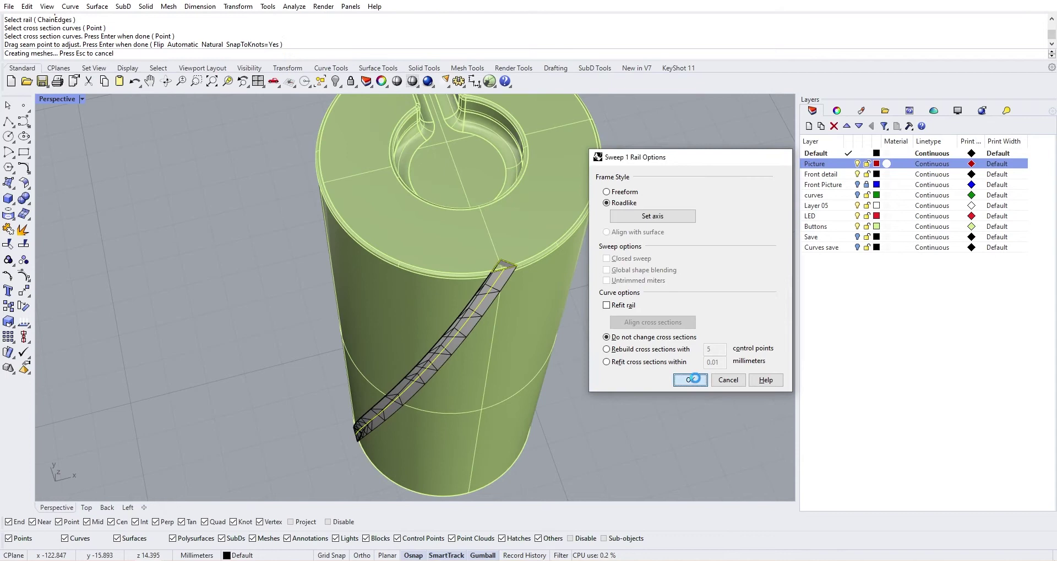
- Cap both open ends of the swept triangular strip to make it a closed solid
{"action": "scroll", "coordinate": [453, 333], "scroll_direction": "up", "scroll_amount": 5}
{"action": "left_click", "coordinate": [453, 335]}
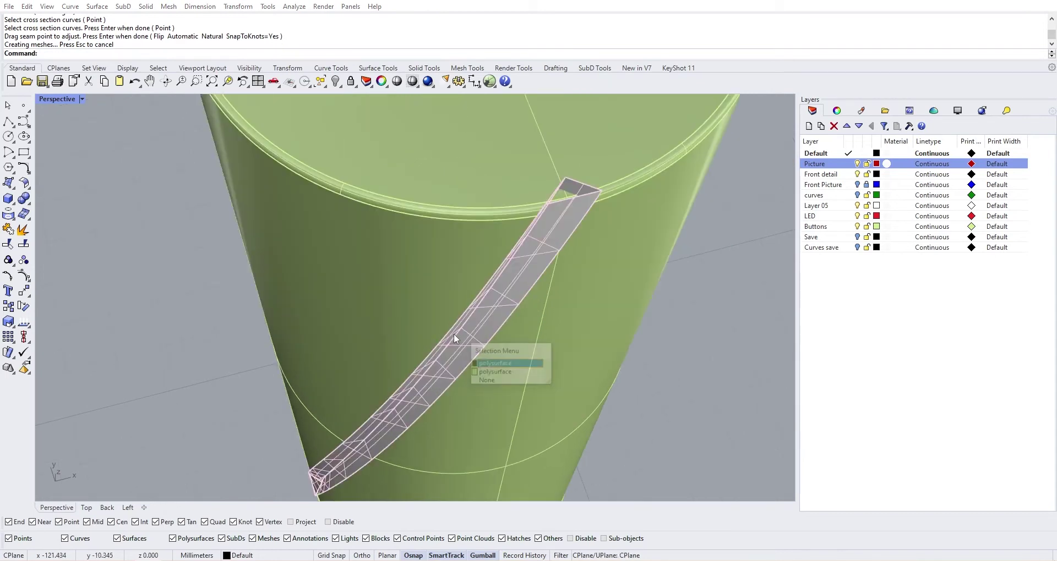
{"action": "left_click", "coordinate": [509, 363]}
{"action": "scroll", "coordinate": [485, 348], "scroll_direction": "down", "scroll_amount": 5}
{"action": "type", "text": "Cap"}
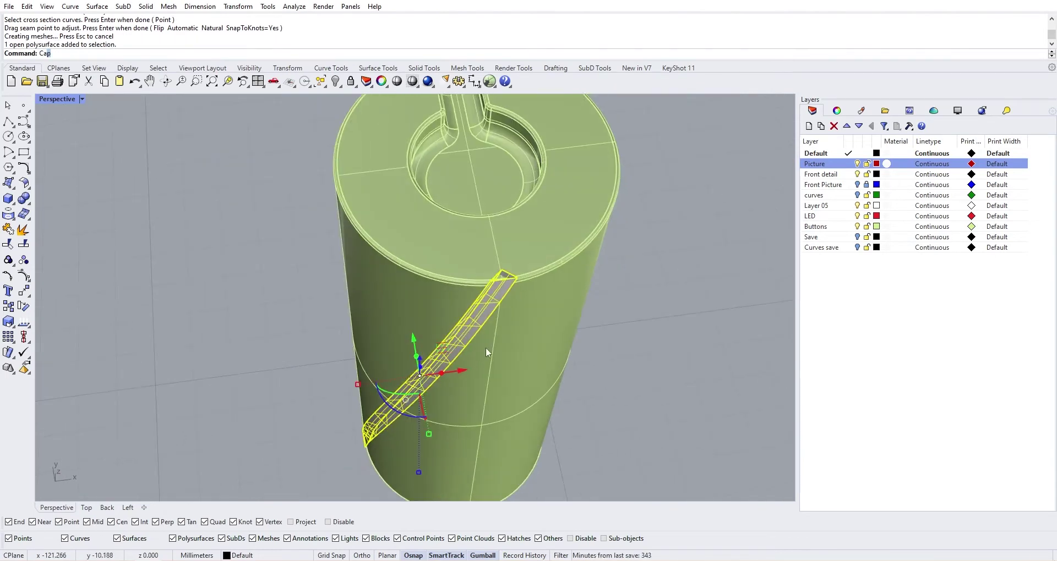
{"action": "key", "text": "Return"}
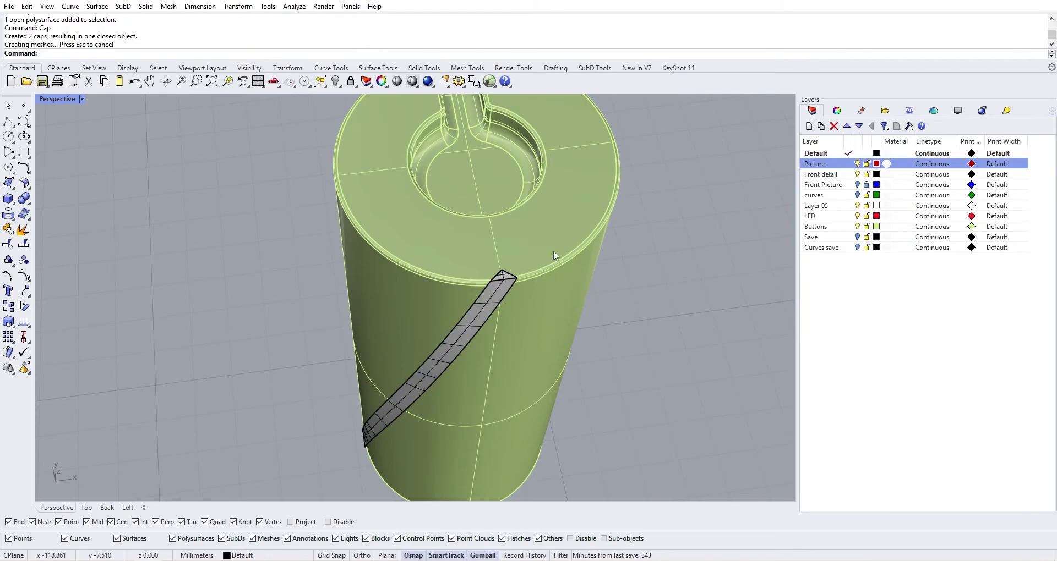
- Set up a polar array of the capped strip around the knob's center in the Top view, with 20 items over 360 degrees
{"action": "left_click", "coordinate": [509, 291]}
{"action": "scroll", "coordinate": [528, 308], "scroll_direction": "down", "scroll_amount": 3}
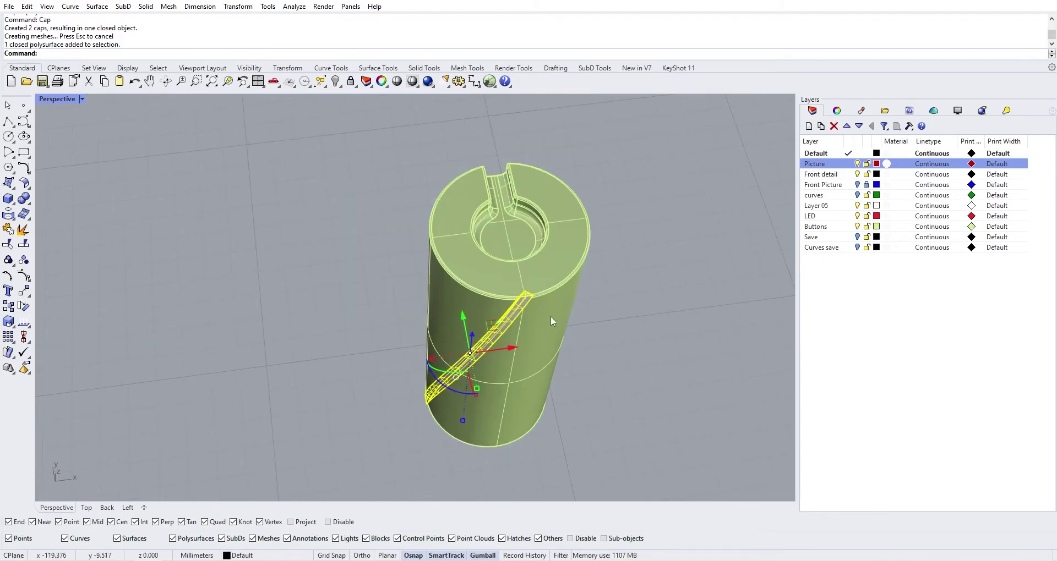
{"action": "right_click_drag", "start_coordinate": [551, 316], "coordinate": [538, 314]}
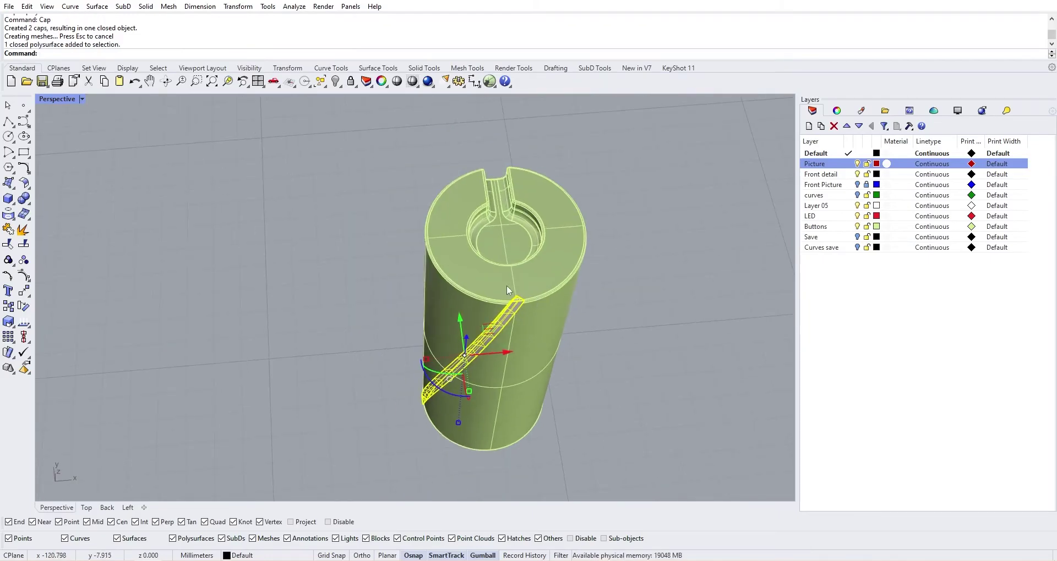
{"action": "scroll", "coordinate": [517, 301], "scroll_direction": "down", "scroll_amount": 3}
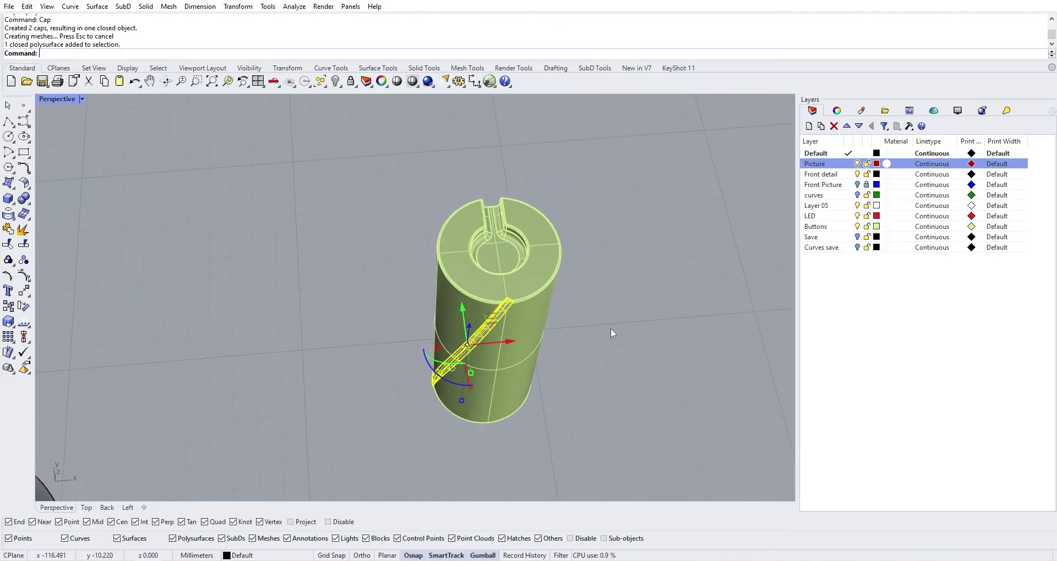
{"action": "double_click", "coordinate": [61, 99]}
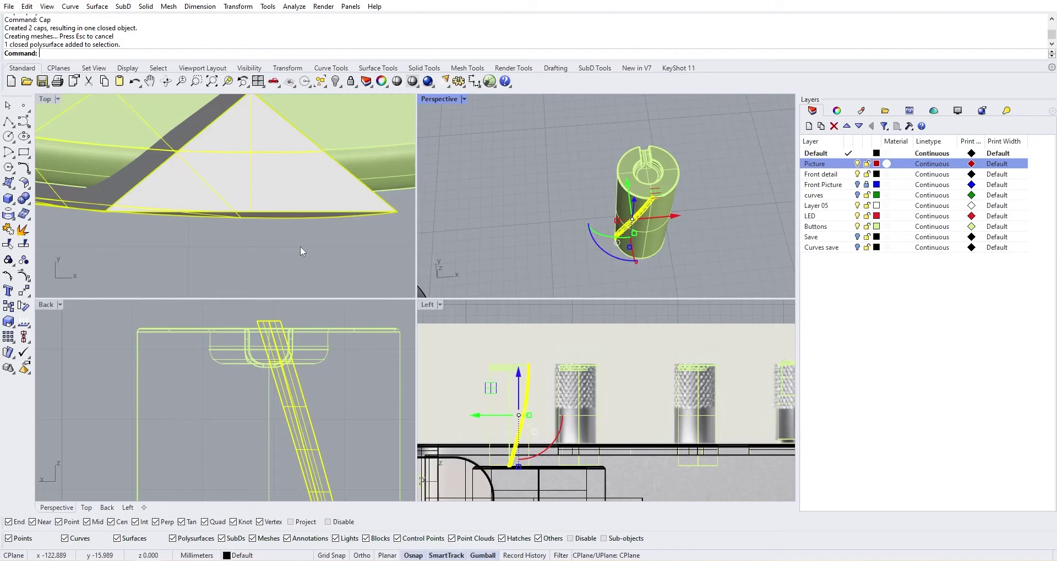
{"action": "scroll", "coordinate": [287, 168], "scroll_direction": "down", "scroll_amount": 4}
{"action": "scroll", "coordinate": [298, 152], "scroll_direction": "down", "scroll_amount": 5}
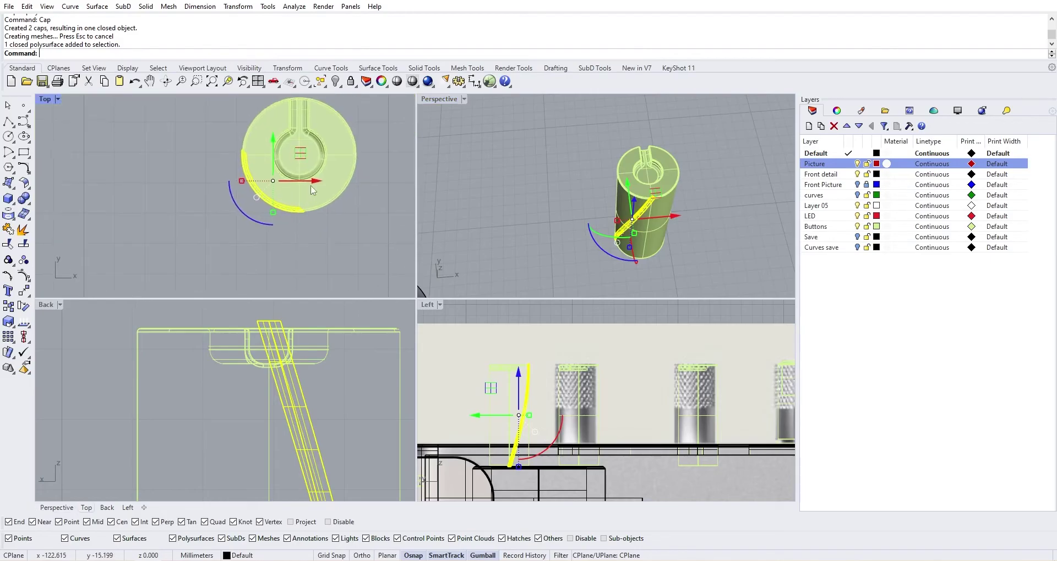
{"action": "double_click", "coordinate": [44, 99]}
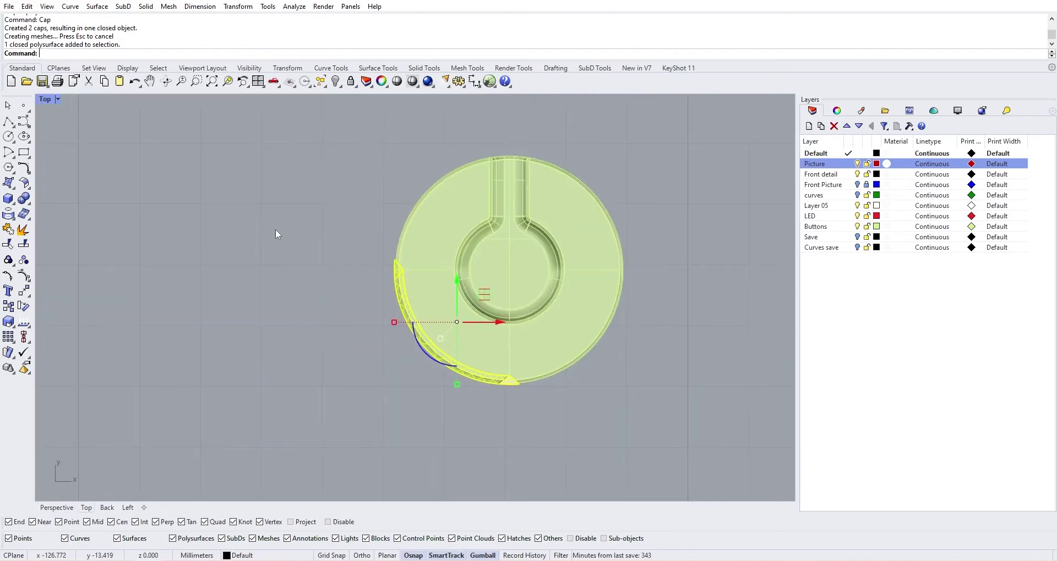
{"action": "type", "text": "PolAR"}
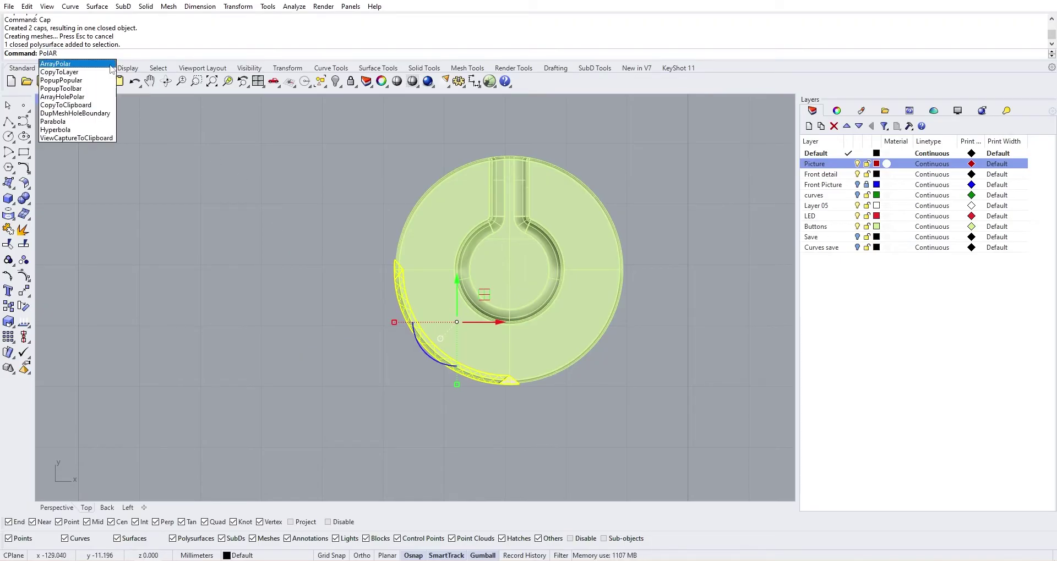
{"action": "key", "text": "Return"}
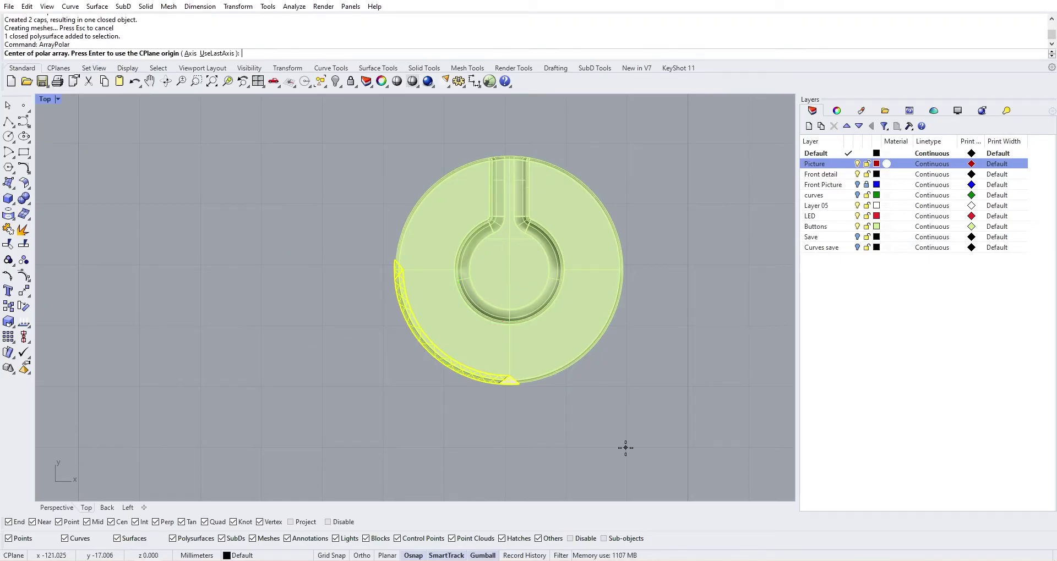
{"action": "left_click", "coordinate": [578, 344]}
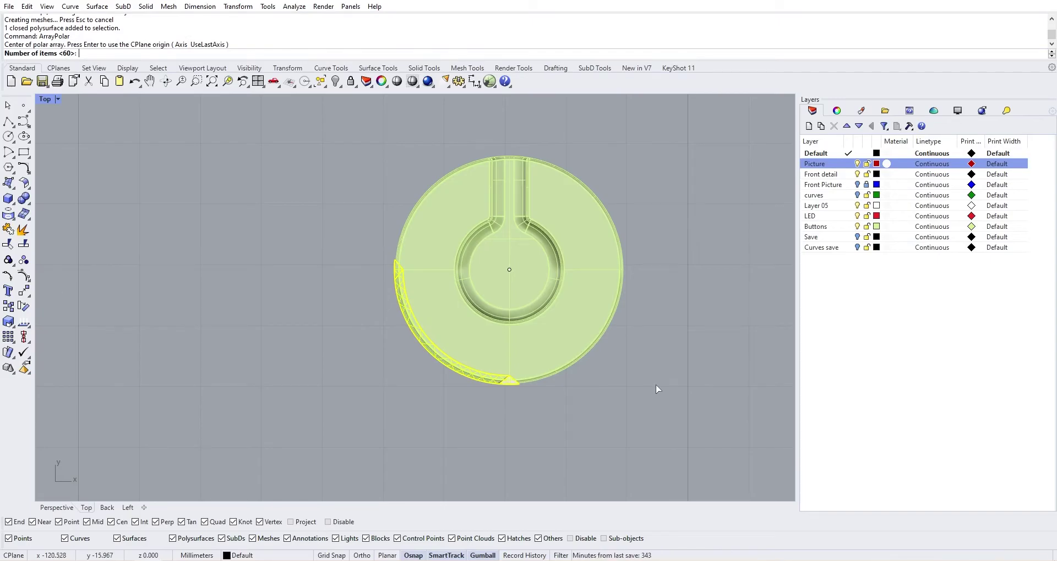
{"action": "key", "text": "Return"}
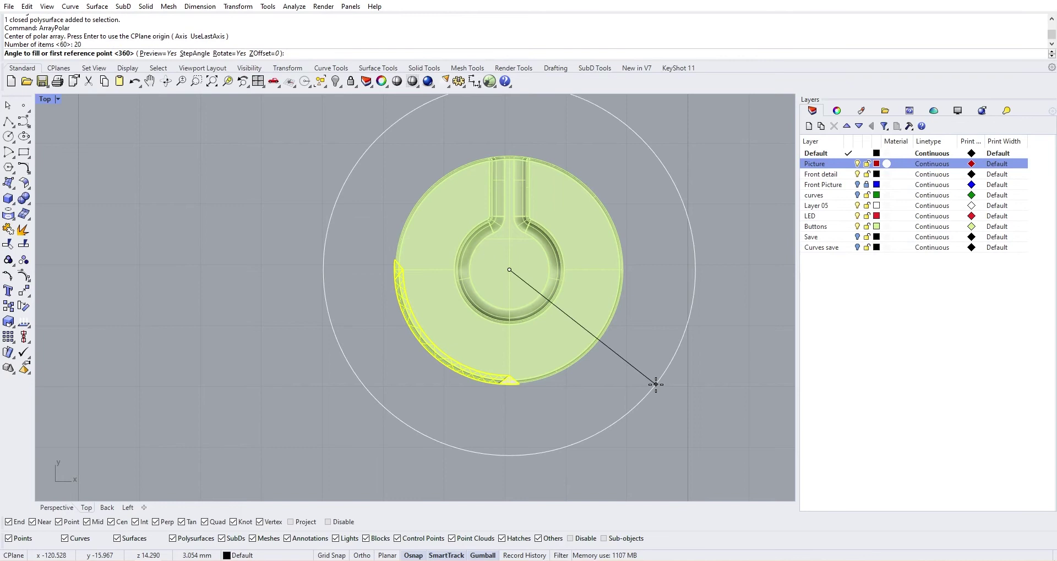
{"action": "key", "text": "Return"}
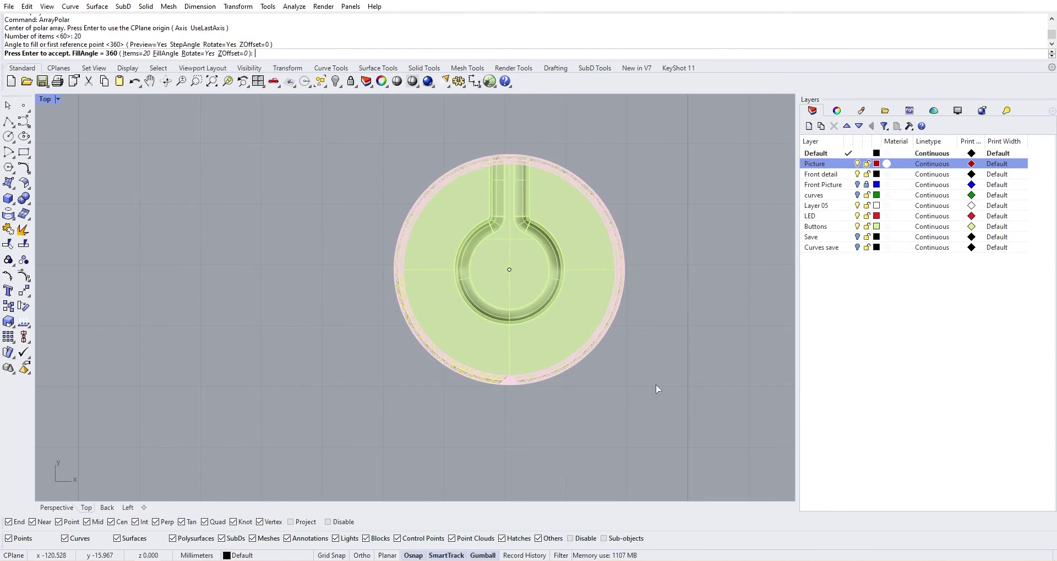
- Raise the polar array to 25 items and accept it
{"action": "double_click", "coordinate": [44, 101]}
{"action": "scroll", "coordinate": [638, 205], "scroll_direction": "up", "scroll_amount": 6}
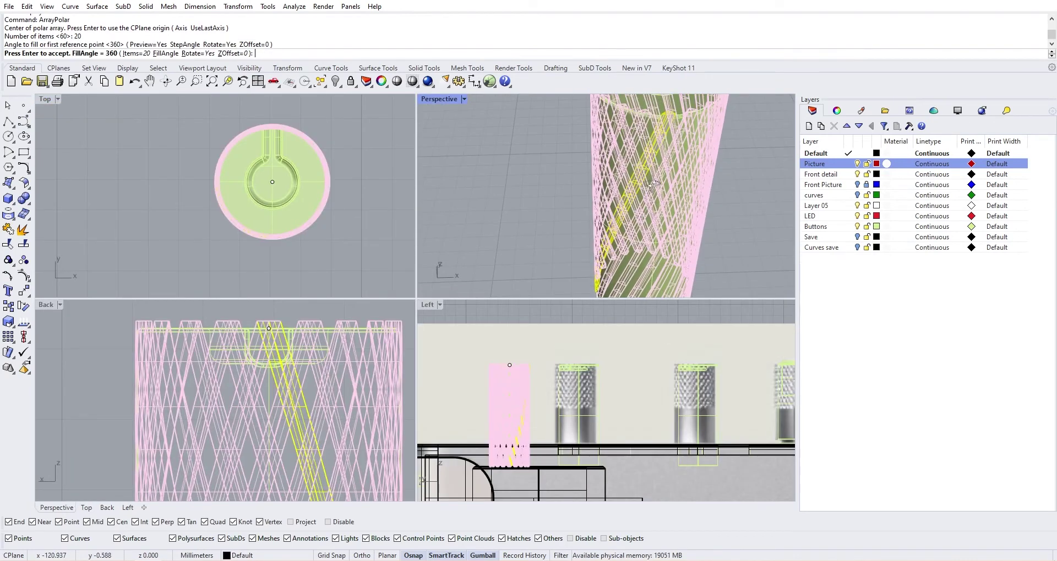
{"action": "scroll", "coordinate": [668, 198], "scroll_direction": "up", "scroll_amount": 3}
{"action": "scroll", "coordinate": [650, 179], "scroll_direction": "down", "scroll_amount": 5}
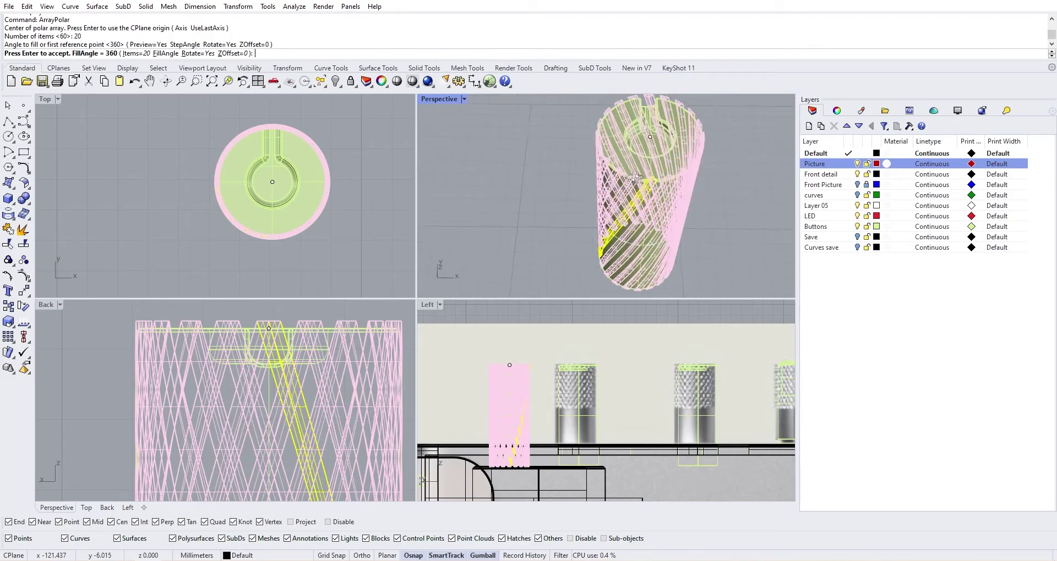
{"action": "left_click", "coordinate": [136, 54]}
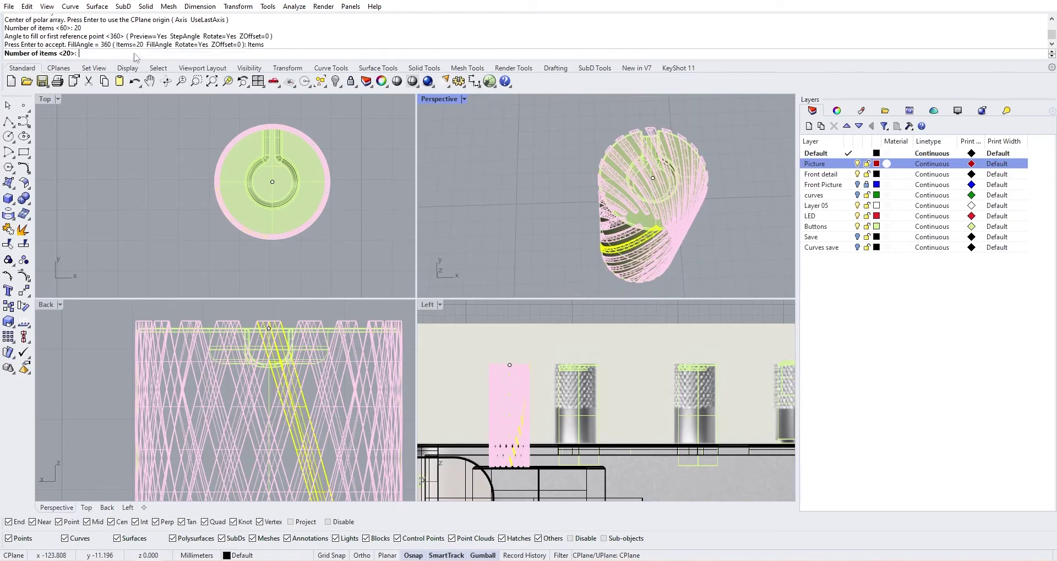
{"action": "type", "text": "25"}
{"action": "key", "text": "Return"}
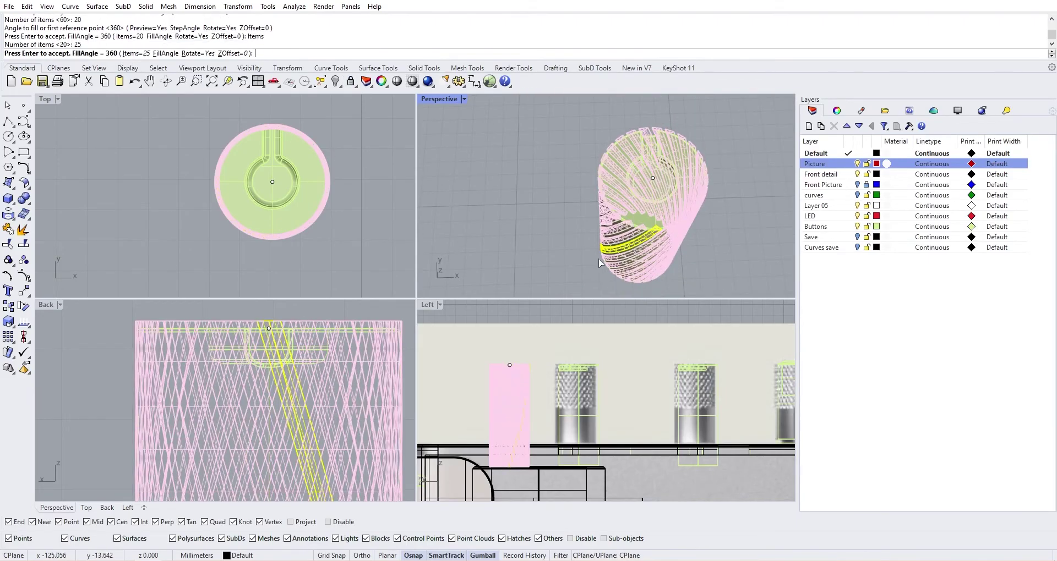
{"action": "scroll", "coordinate": [687, 251], "scroll_direction": "up", "scroll_amount": 3}
{"action": "scroll", "coordinate": [687, 251], "scroll_direction": "down", "scroll_amount": 5}
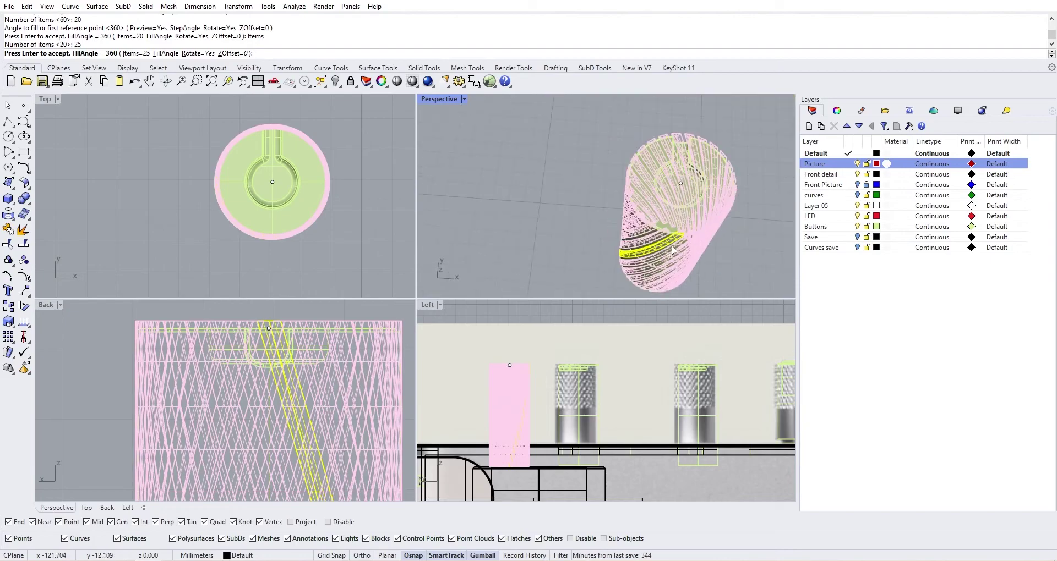
{"action": "key", "text": "Return"}
- Group all the arrayed strips and the remaining curve, leaving the knob body out of the group
{"action": "right_click_drag", "start_coordinate": [651, 266], "coordinate": [692, 221]}
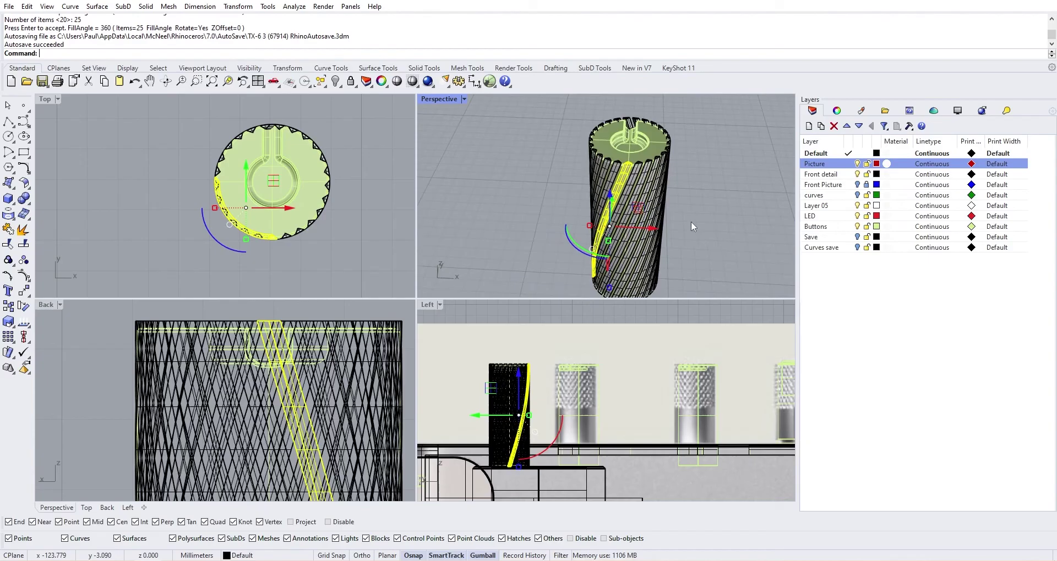
{"action": "key", "text": "Escape"}
{"action": "key", "text": "ctrl+a"}
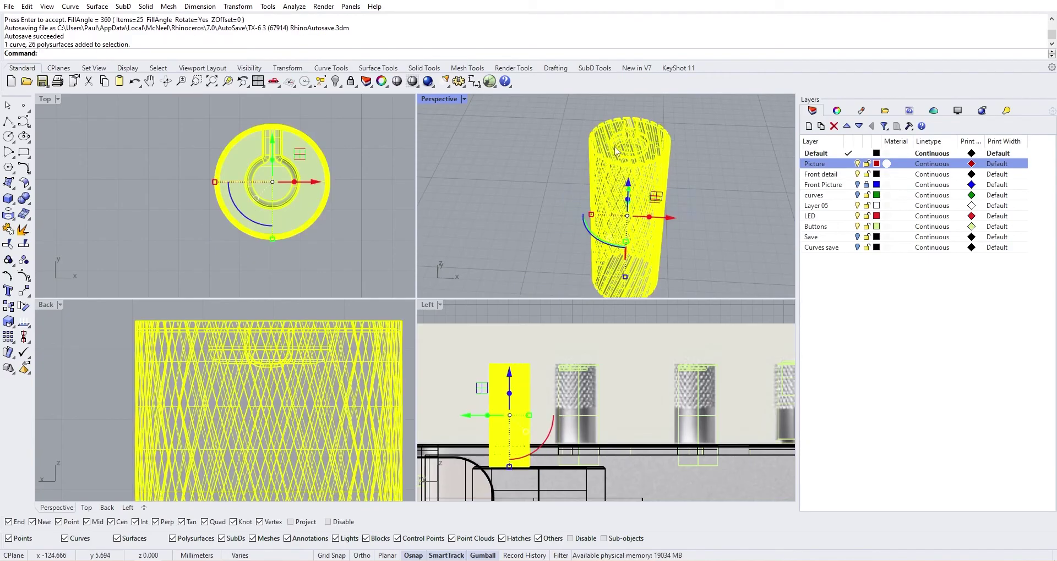
{"action": "right_click_drag", "start_coordinate": [649, 148], "coordinate": [673, 179]}
{"action": "left_click", "coordinate": [613, 243], "text": "ctrl"}
{"action": "right_click_drag", "start_coordinate": [673, 178], "coordinate": [667, 233], "text": "shift"}
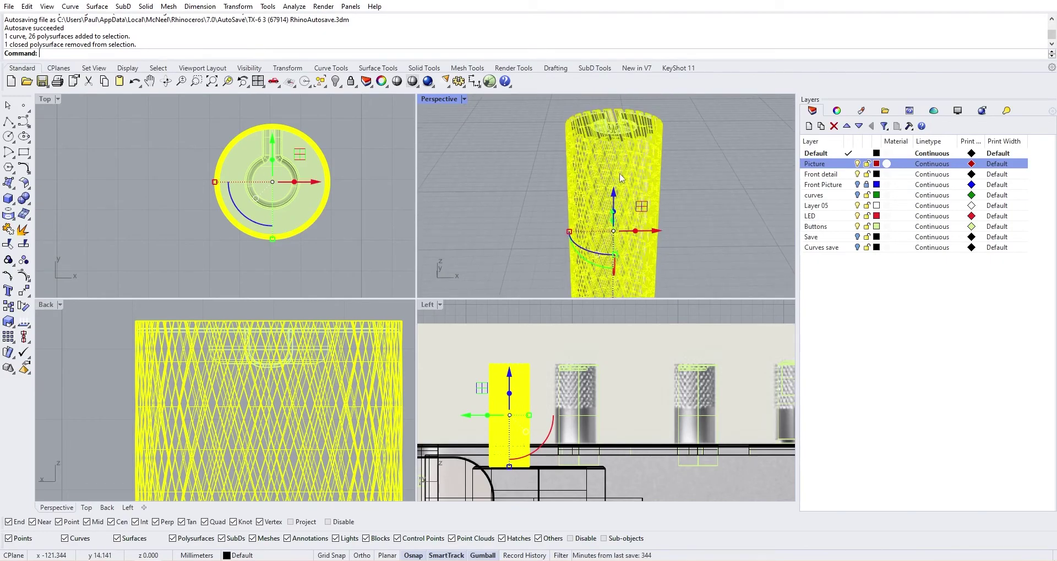
{"action": "key", "text": "ctrl+g"}
- Test the strip group with a sideways move, undo the move, and paste a copy of the group in place
{"action": "left_click", "coordinate": [665, 173]}
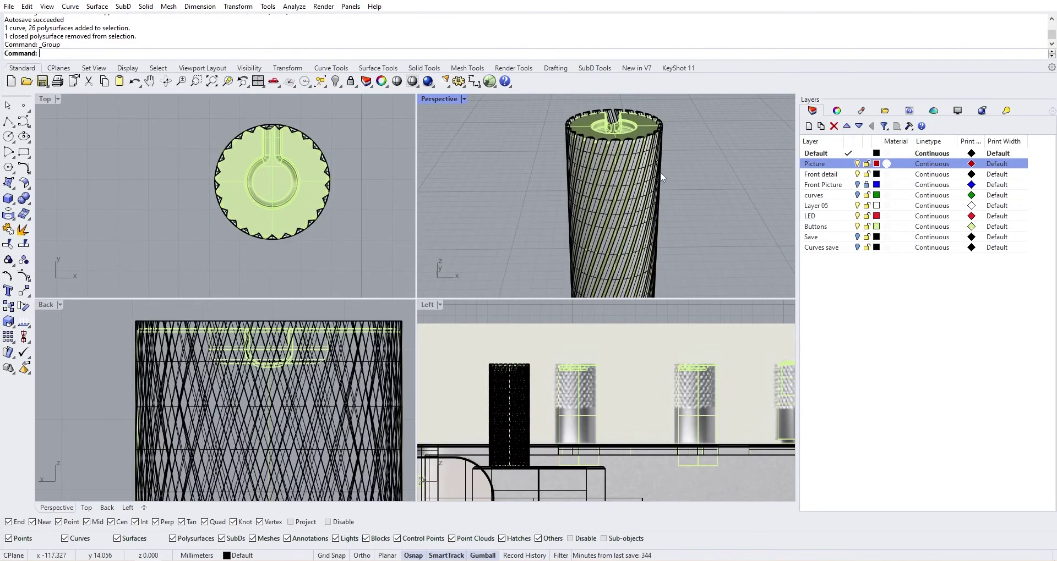
{"action": "left_click", "coordinate": [656, 219]}
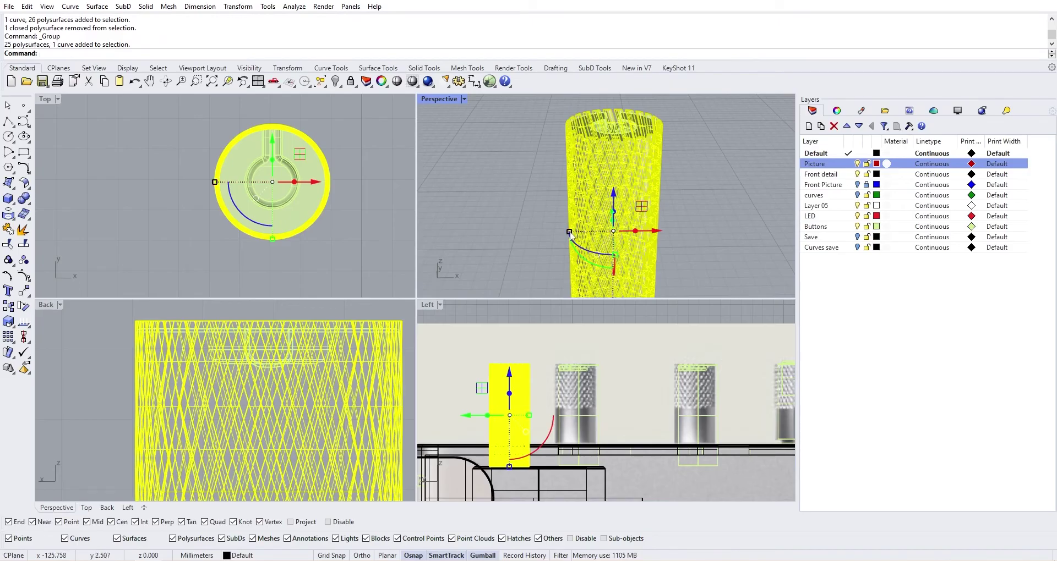
{"action": "left_click_drag", "start_coordinate": [655, 231], "coordinate": [699, 229]}
{"action": "key", "text": "ctrl+z"}
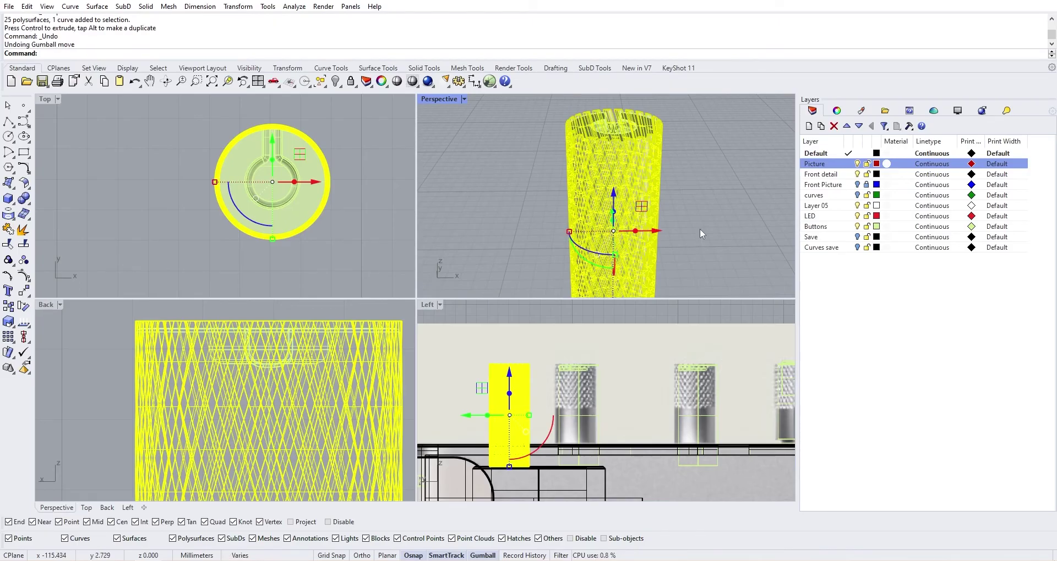
{"action": "key", "text": "ctrl+c"}
{"action": "key", "text": "ctrl+v"}
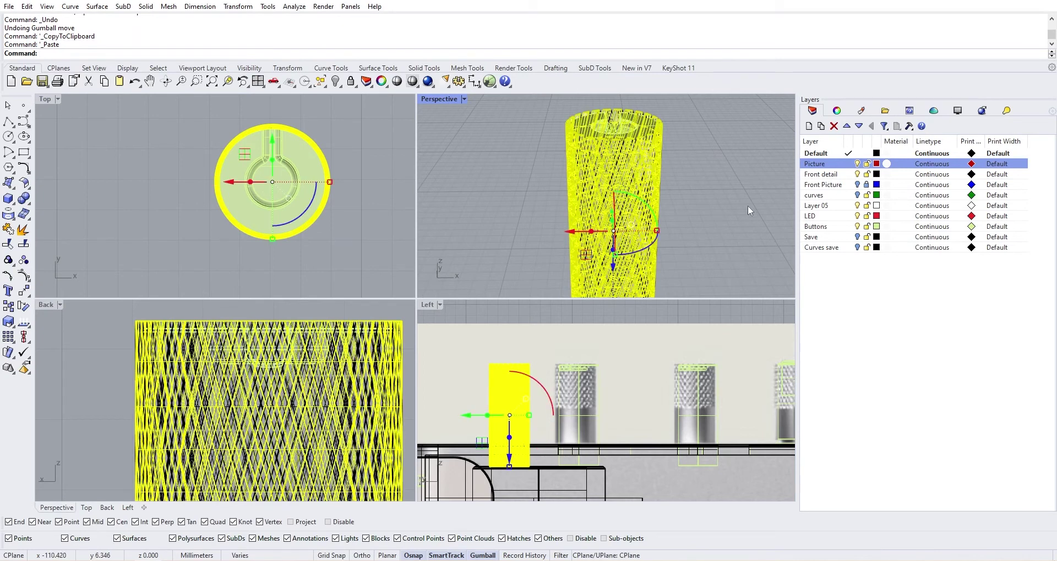
- Examine the two crossing strip groups around the knob in a maximized Perspective view
{"action": "left_click", "coordinate": [711, 197]}
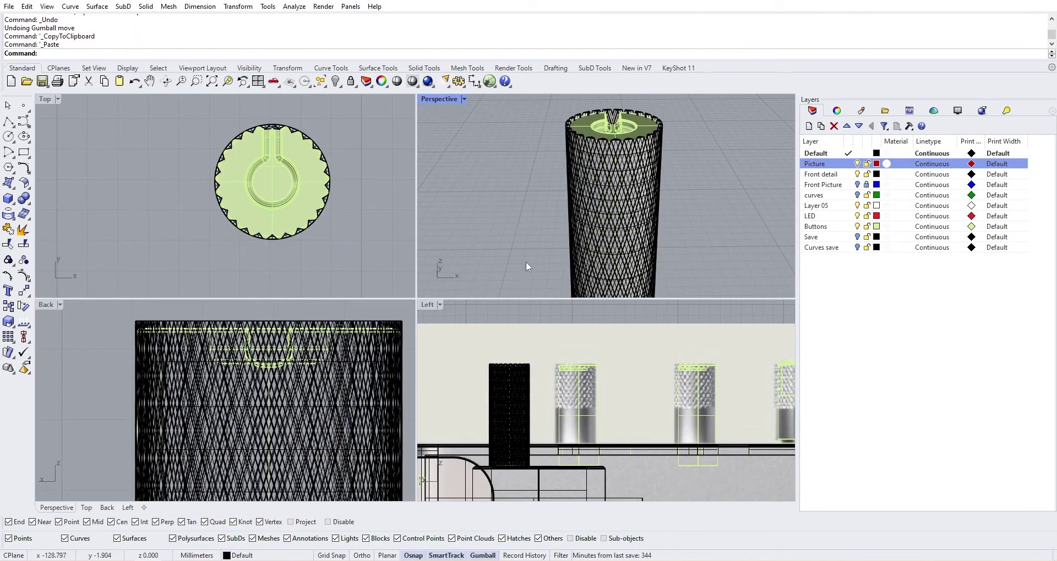
{"action": "double_click", "coordinate": [438, 99]}
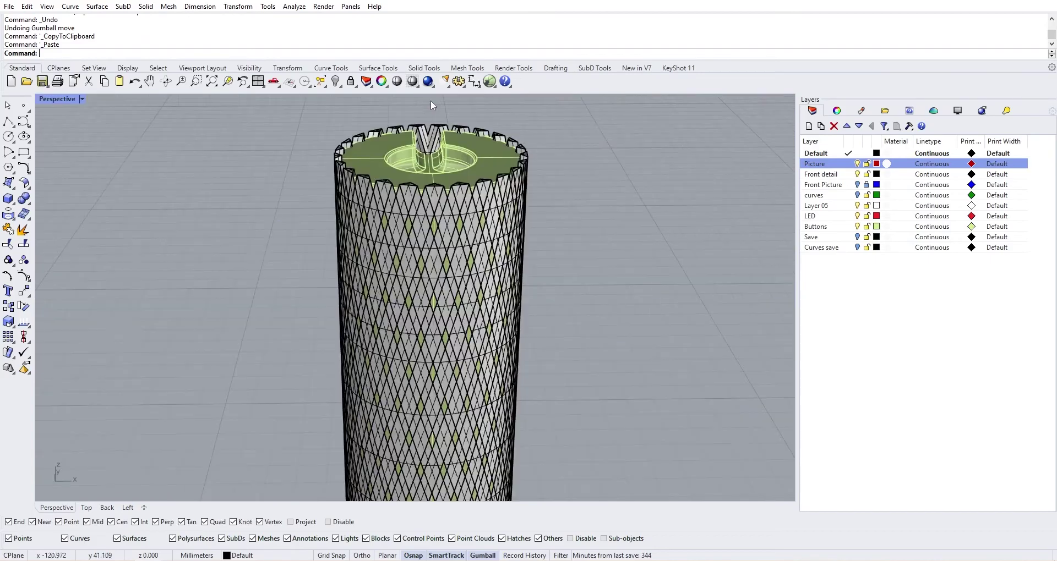
{"action": "scroll", "coordinate": [570, 266], "scroll_direction": "down", "scroll_amount": 3}
{"action": "scroll", "coordinate": [540, 254], "scroll_direction": "up", "scroll_amount": 3}
{"action": "scroll", "coordinate": [540, 254], "scroll_direction": "up", "scroll_amount": 3}
{"action": "right_click_drag", "start_coordinate": [540, 254], "coordinate": [452, 254]}
{"action": "scroll", "coordinate": [485, 308], "scroll_direction": "down", "scroll_amount": 7}
{"action": "right_click_drag", "start_coordinate": [495, 324], "coordinate": [492, 288]}
{"action": "scroll", "coordinate": [492, 287], "scroll_direction": "up", "scroll_amount": 4}
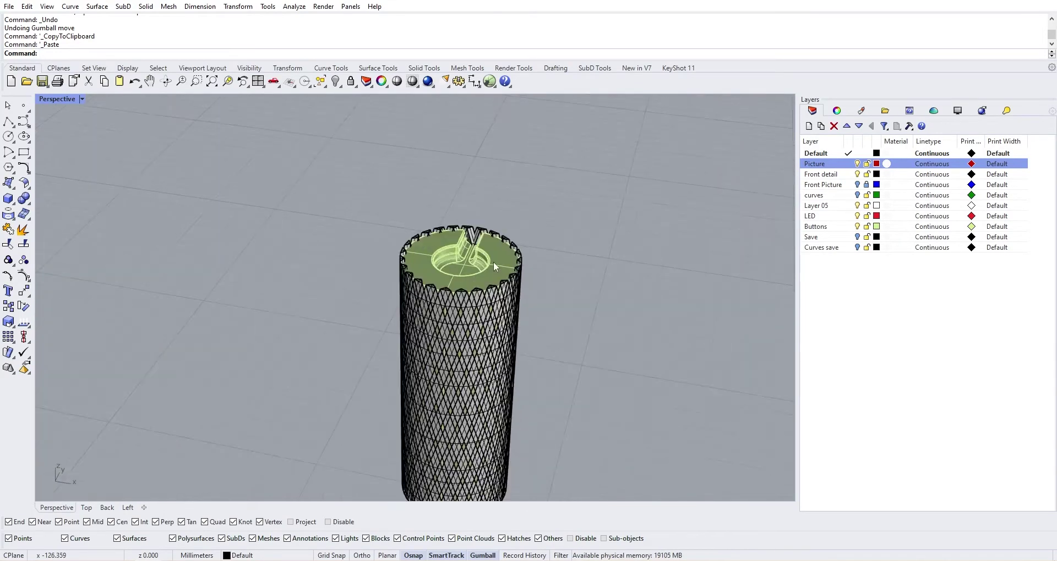
{"action": "left_click", "coordinate": [28, 202]}
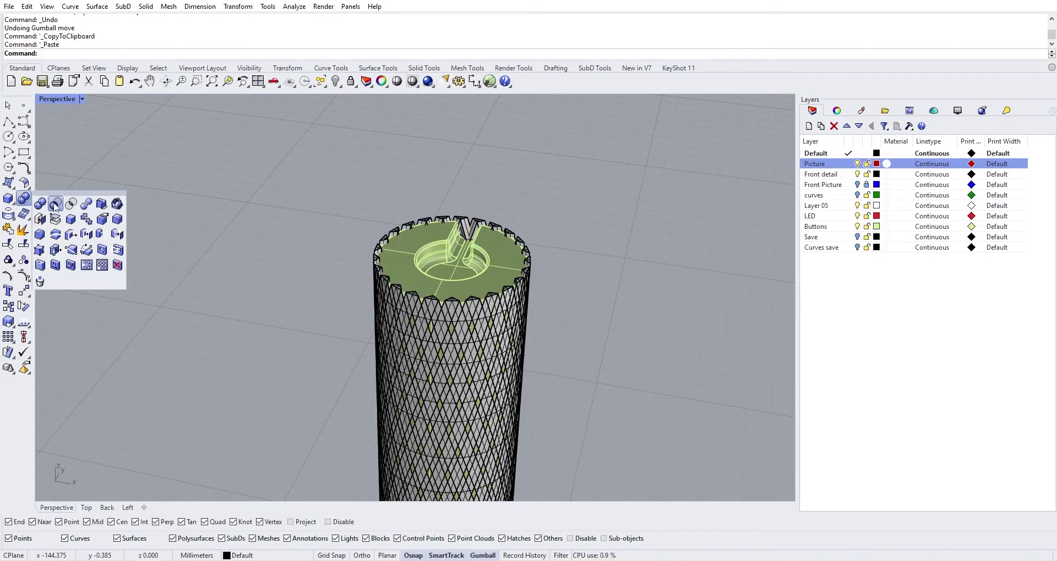
{"action": "left_click", "coordinate": [40, 204]}
{"action": "scroll", "coordinate": [490, 210], "scroll_direction": "up", "scroll_amount": 2}
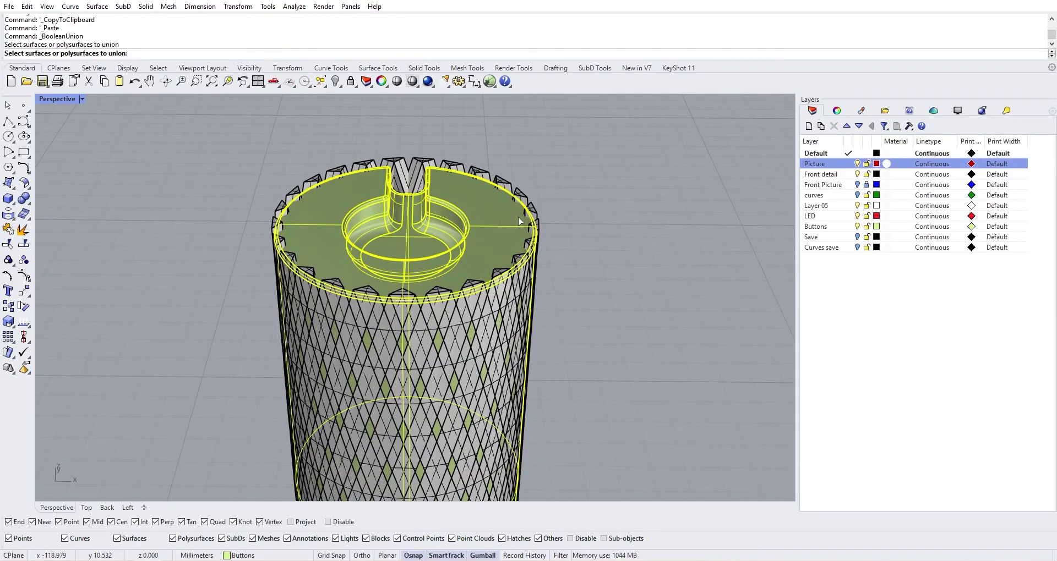
{"action": "scroll", "coordinate": [519, 222], "scroll_direction": "down", "scroll_amount": 5}
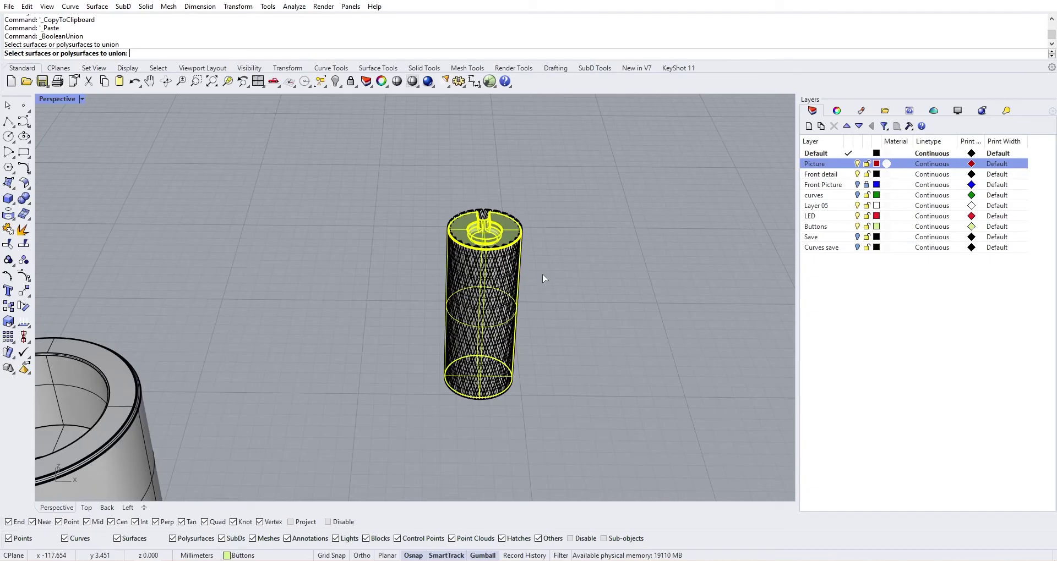
{"action": "scroll", "coordinate": [543, 282], "scroll_direction": "down", "scroll_amount": 4}
{"action": "key", "text": "Return"}
- Using the reference pictures as a guide, move both strip groups up in the Left view to overlap only the knob's upper part
{"action": "scroll", "coordinate": [523, 289], "scroll_direction": "up", "scroll_amount": 2}
{"action": "scroll", "coordinate": [230, 263], "scroll_direction": "down", "scroll_amount": 3}
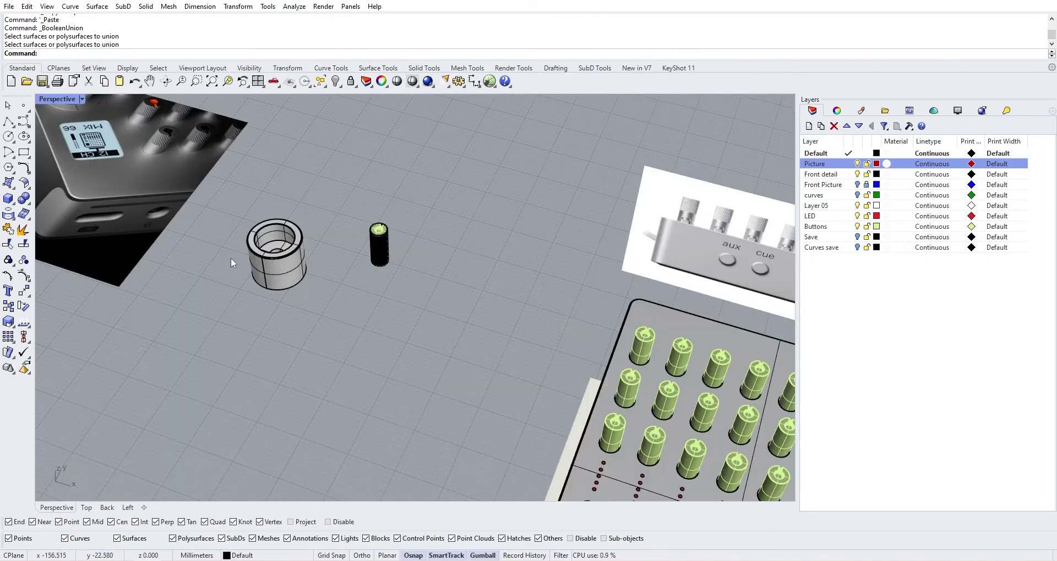
{"action": "scroll", "coordinate": [159, 148], "scroll_direction": "up", "scroll_amount": 3}
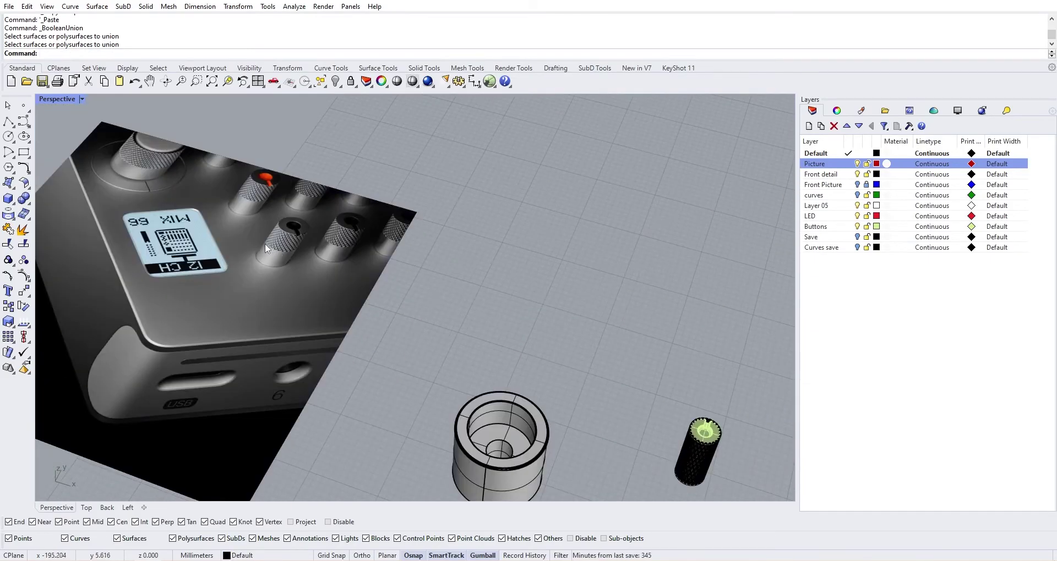
{"action": "scroll", "coordinate": [267, 250], "scroll_direction": "down", "scroll_amount": 2}
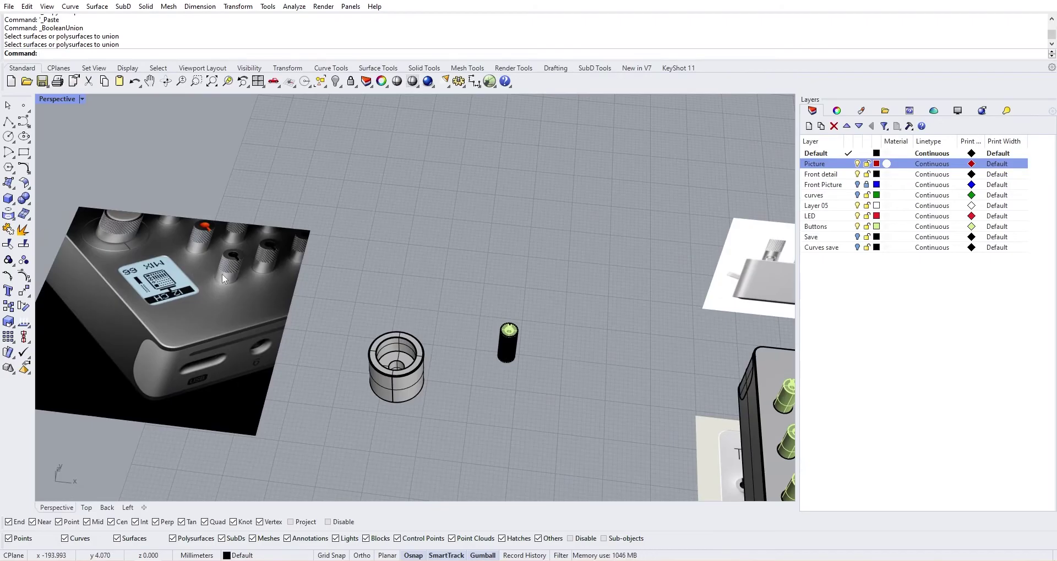
{"action": "scroll", "coordinate": [526, 352], "scroll_direction": "up", "scroll_amount": 6}
{"action": "left_click", "coordinate": [538, 334]}
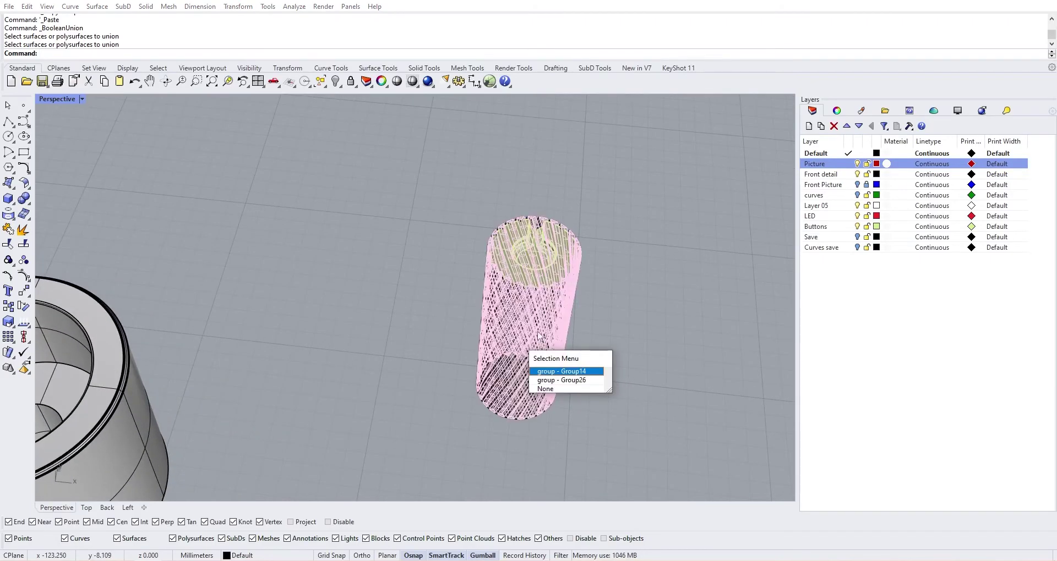
{"action": "left_click", "coordinate": [558, 379]}
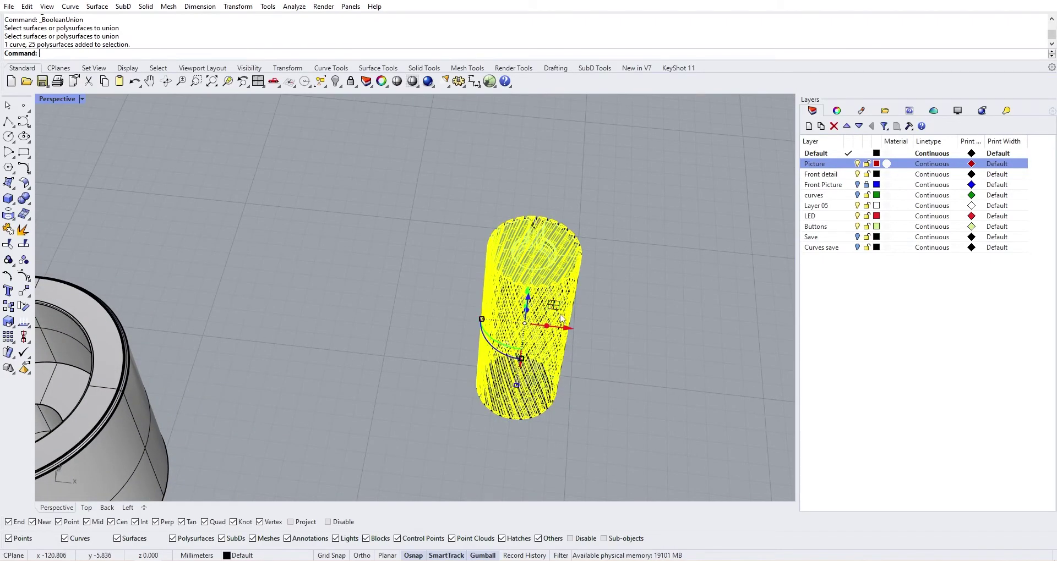
{"action": "double_click", "coordinate": [56, 98]}
{"action": "scroll", "coordinate": [582, 406], "scroll_direction": "up", "scroll_amount": 6}
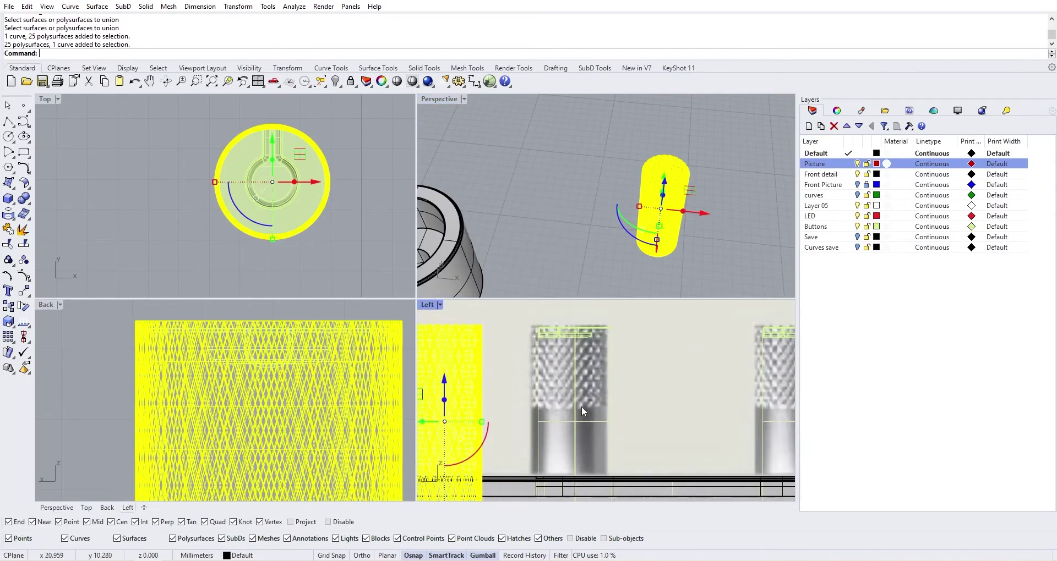
{"action": "scroll", "coordinate": [539, 395], "scroll_direction": "down", "scroll_amount": 6}
{"action": "left_click_drag", "start_coordinate": [495, 362], "coordinate": [496, 306]}
{"action": "scroll", "coordinate": [510, 383], "scroll_direction": "up", "scroll_amount": 3}
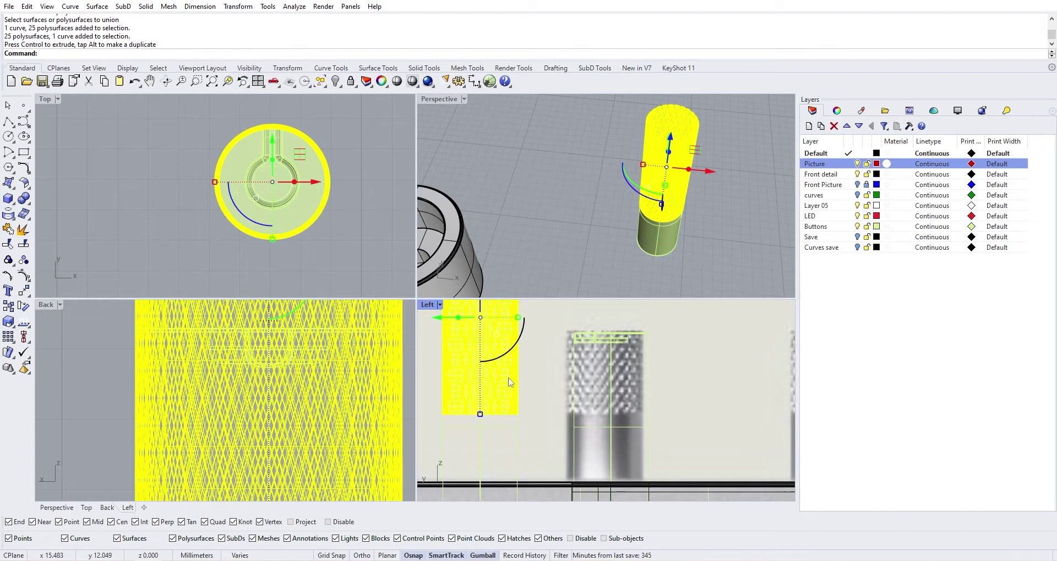
{"action": "scroll", "coordinate": [510, 382], "scroll_direction": "down", "scroll_amount": 1}
{"action": "right_click_drag", "start_coordinate": [510, 382], "coordinate": [512, 410]}
{"action": "left_click", "coordinate": [693, 257]}
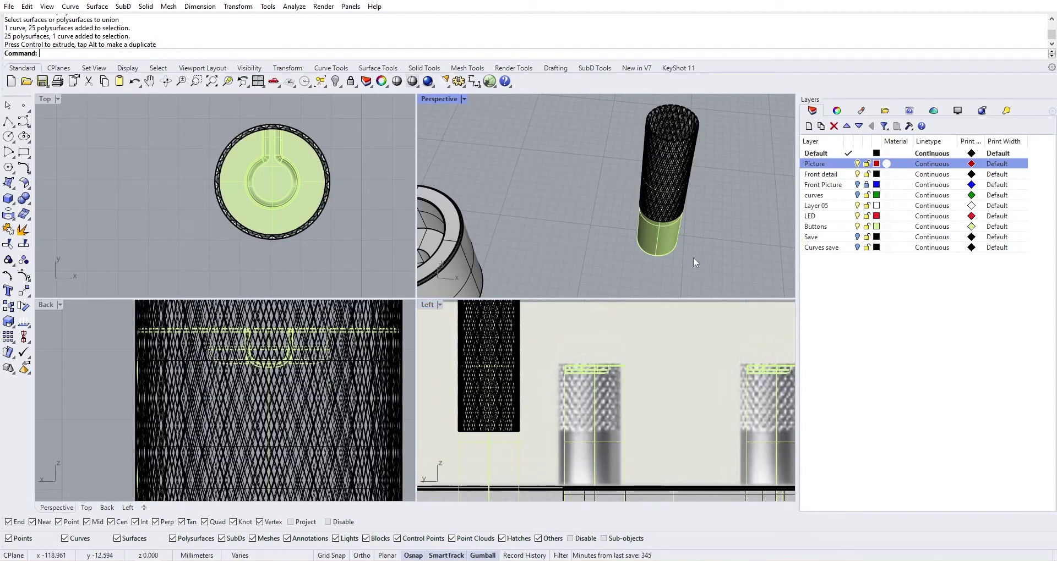
- Boolean-subtract the first strip group from the knob body in the maximized Perspective view, keeping the cutters with DeleteInput=No
{"action": "double_click", "coordinate": [441, 100]}
{"action": "right_click_drag", "start_coordinate": [492, 301], "coordinate": [549, 312]}
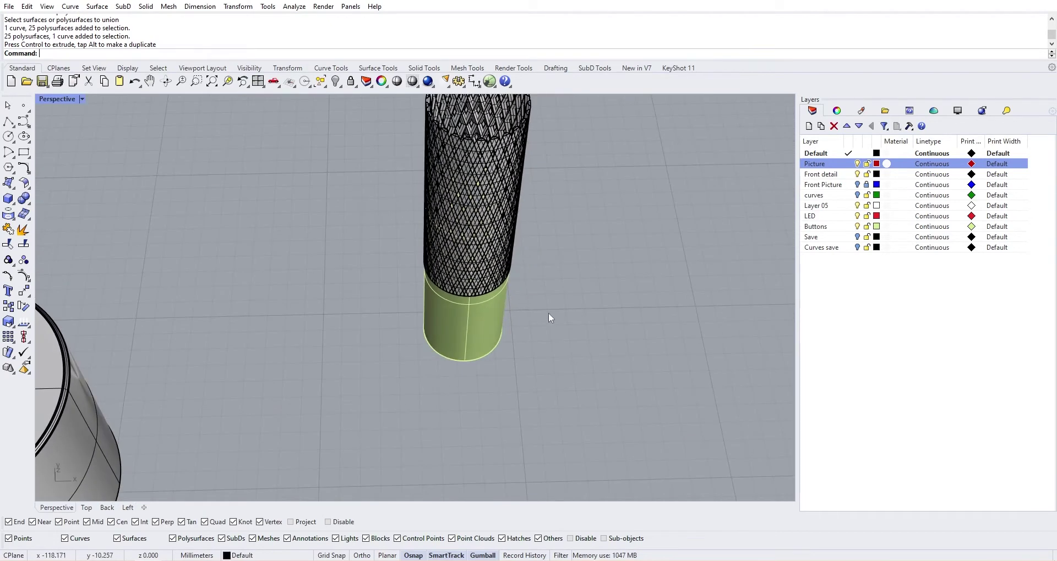
{"action": "right_click_drag", "start_coordinate": [525, 358], "coordinate": [512, 392], "text": "shift"}
{"action": "left_click", "coordinate": [24, 198]}
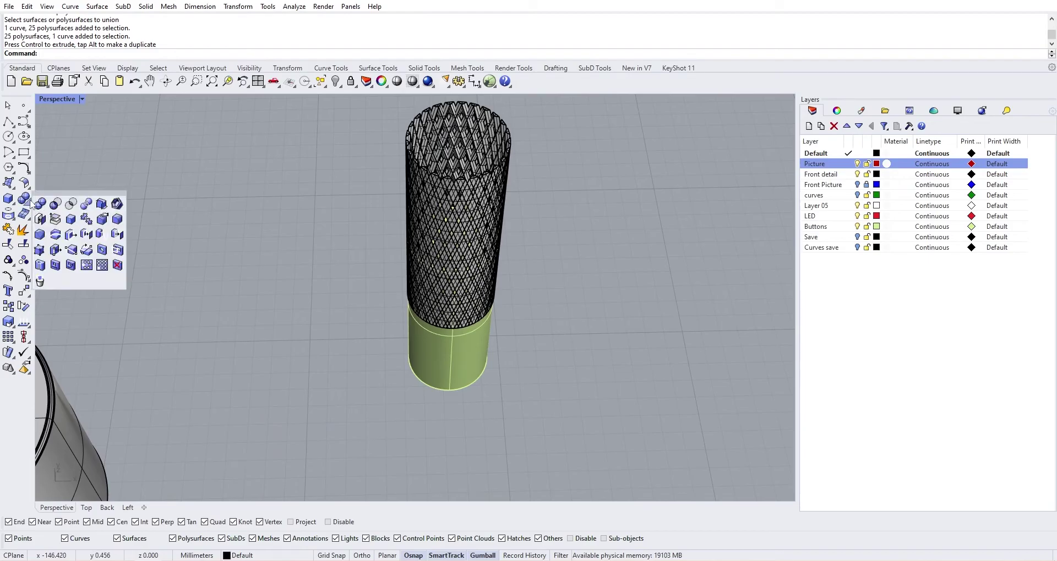
{"action": "left_click", "coordinate": [55, 205]}
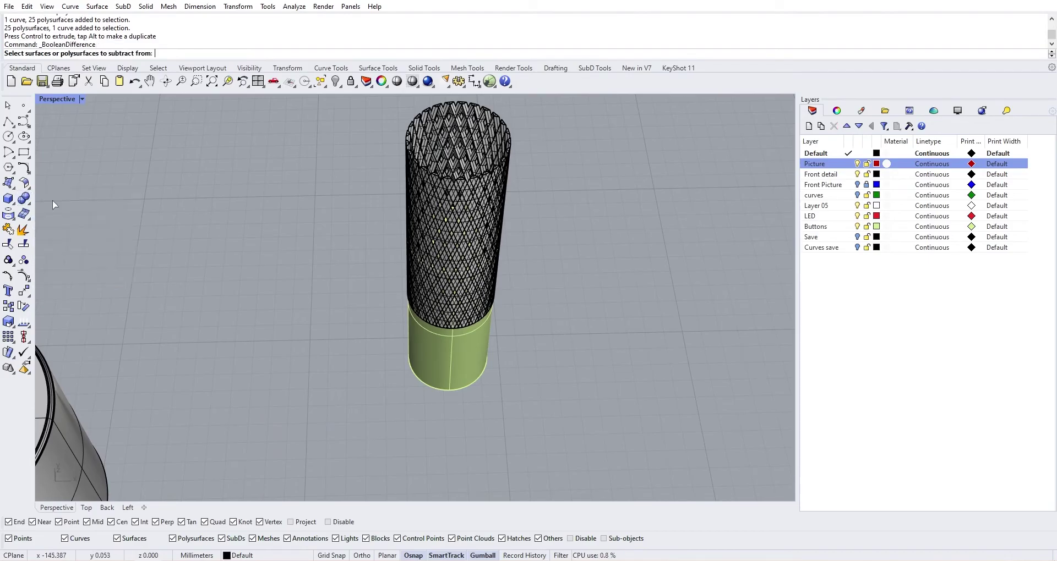
{"action": "left_click", "coordinate": [59, 205]}
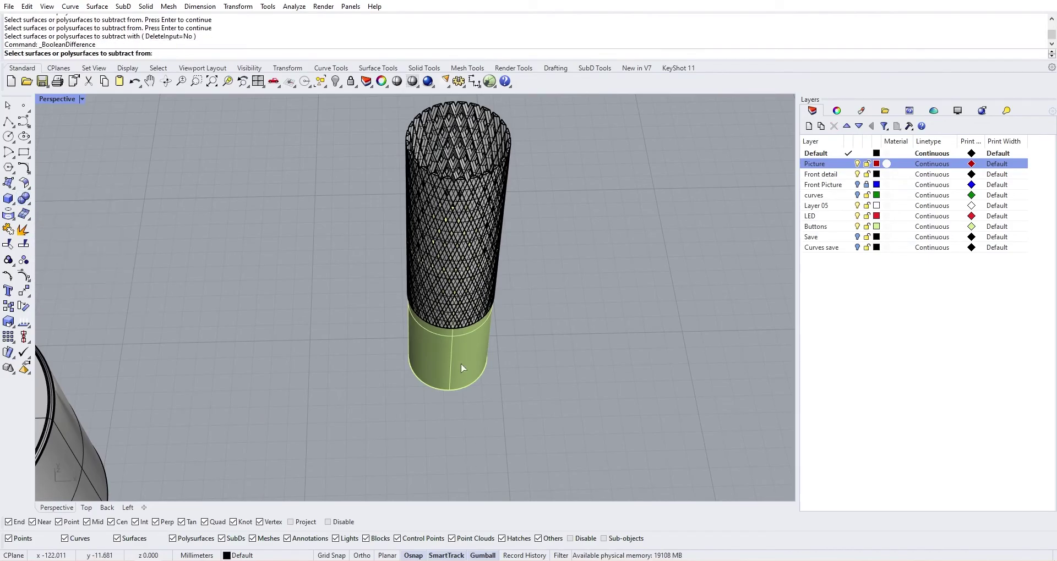
{"action": "left_click", "coordinate": [462, 368]}
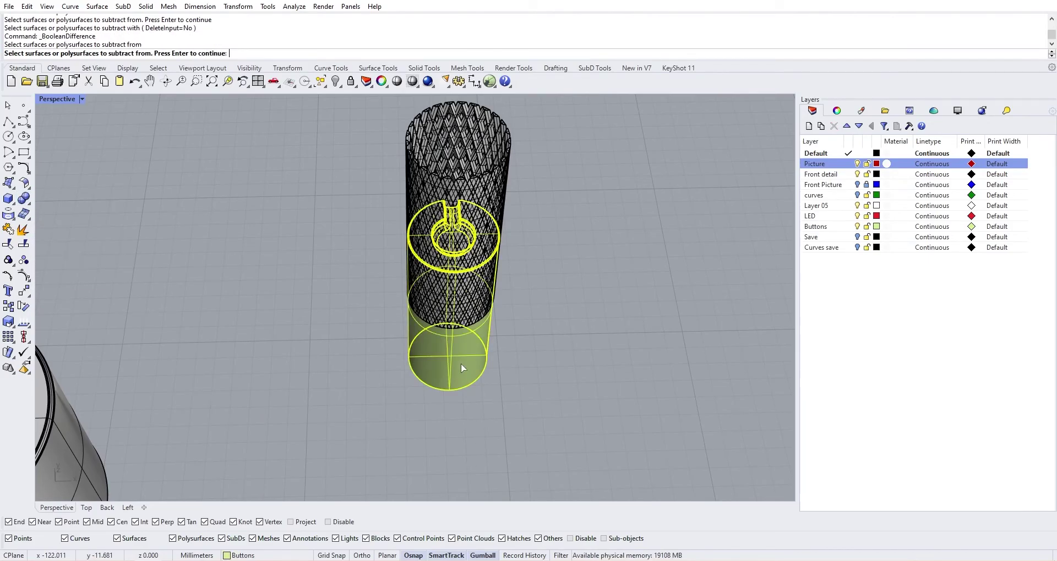
{"action": "key", "text": "Return"}
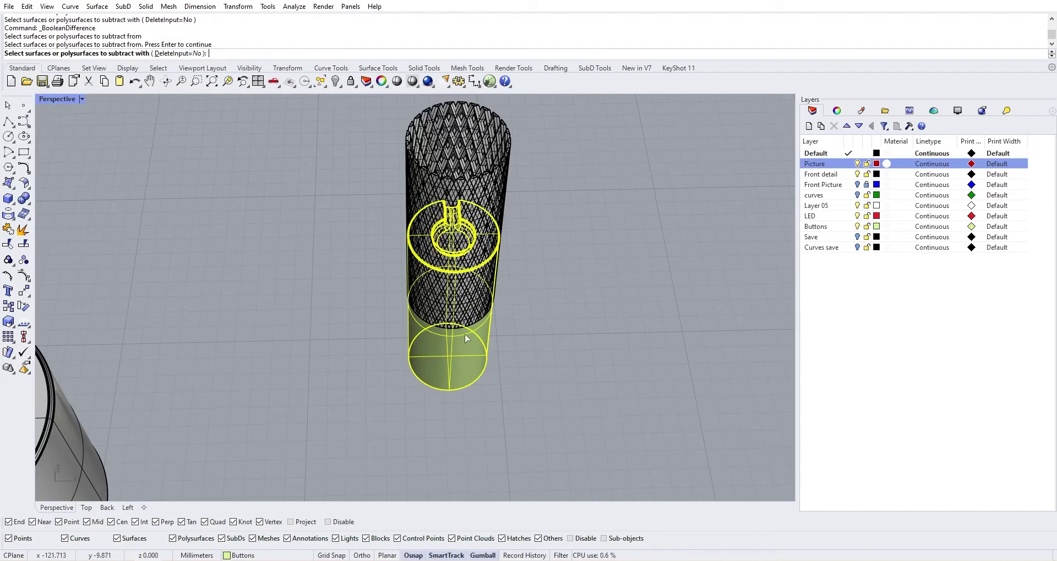
{"action": "left_click", "coordinate": [505, 131]}
{"action": "key", "text": "Return"}
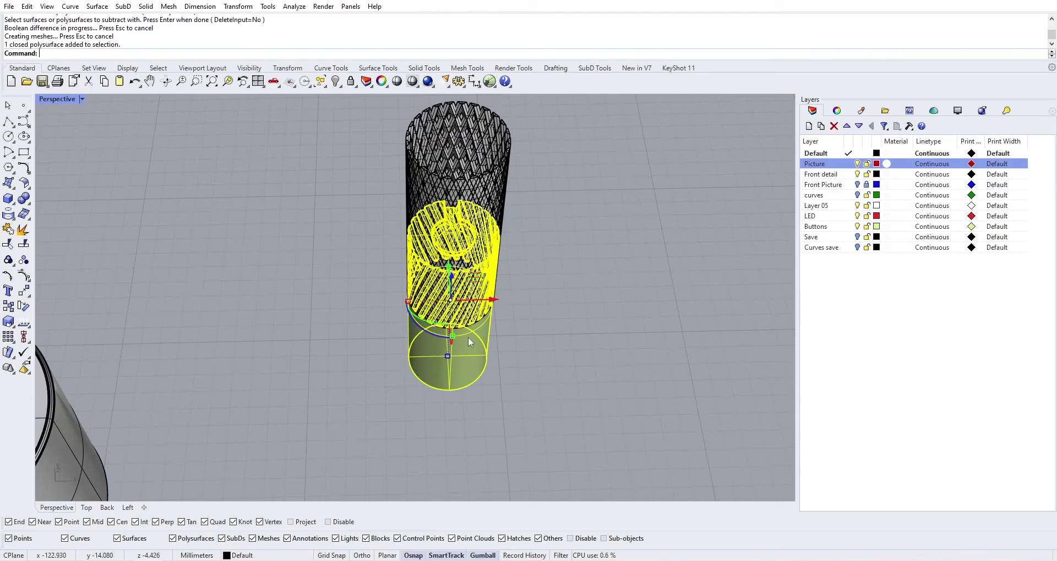
{"action": "left_click", "coordinate": [540, 332]}
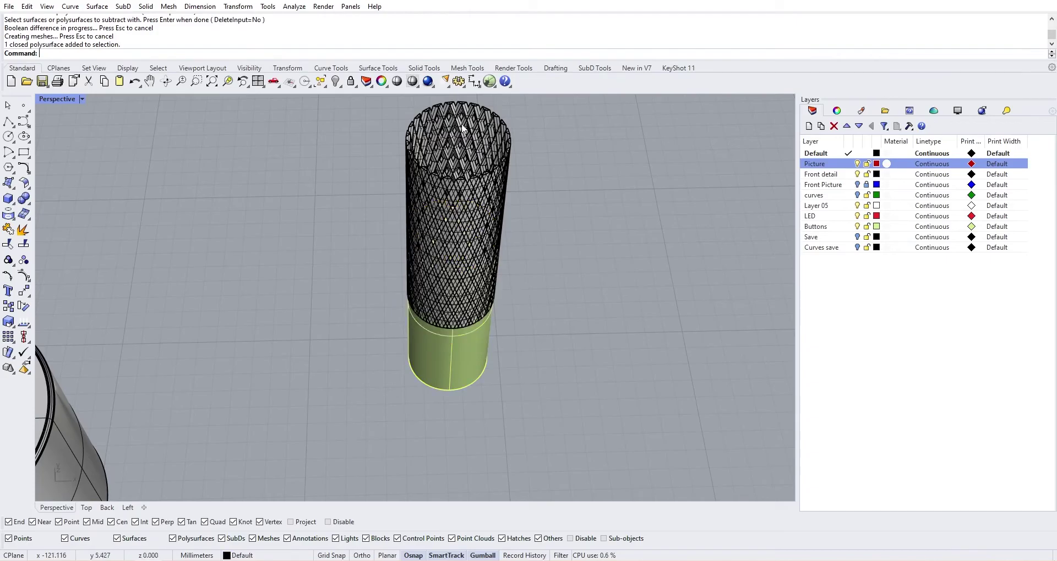
- Boolean-subtract the crossing strip group from the already grooved knob, keeping the cutters
{"action": "left_click", "coordinate": [30, 203]}
{"action": "left_click", "coordinate": [50, 202]}
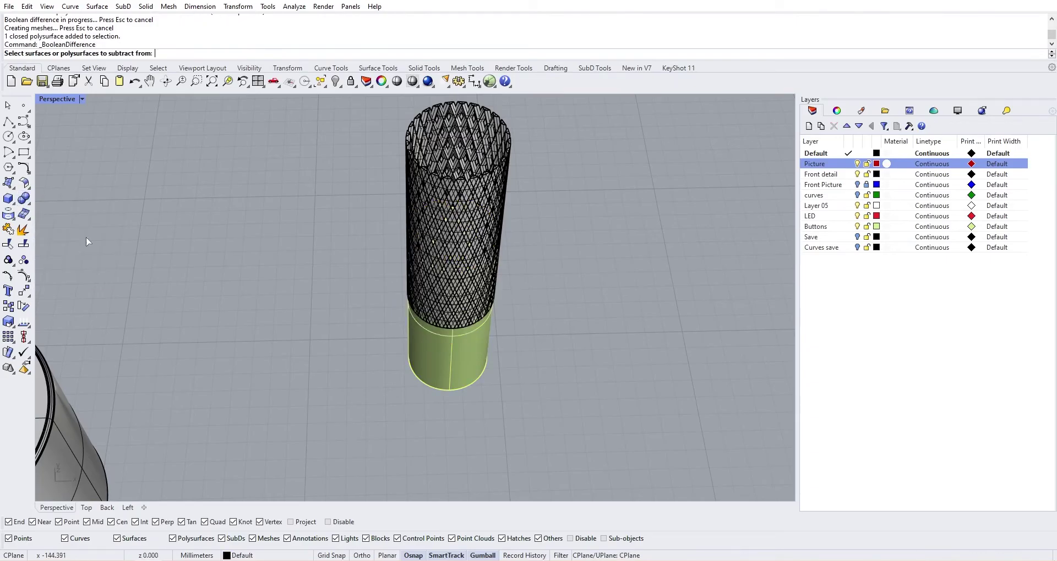
{"action": "left_click", "coordinate": [441, 359]}
{"action": "key", "text": "Return"}
{"action": "scroll", "coordinate": [435, 277], "scroll_direction": "up", "scroll_amount": 2}
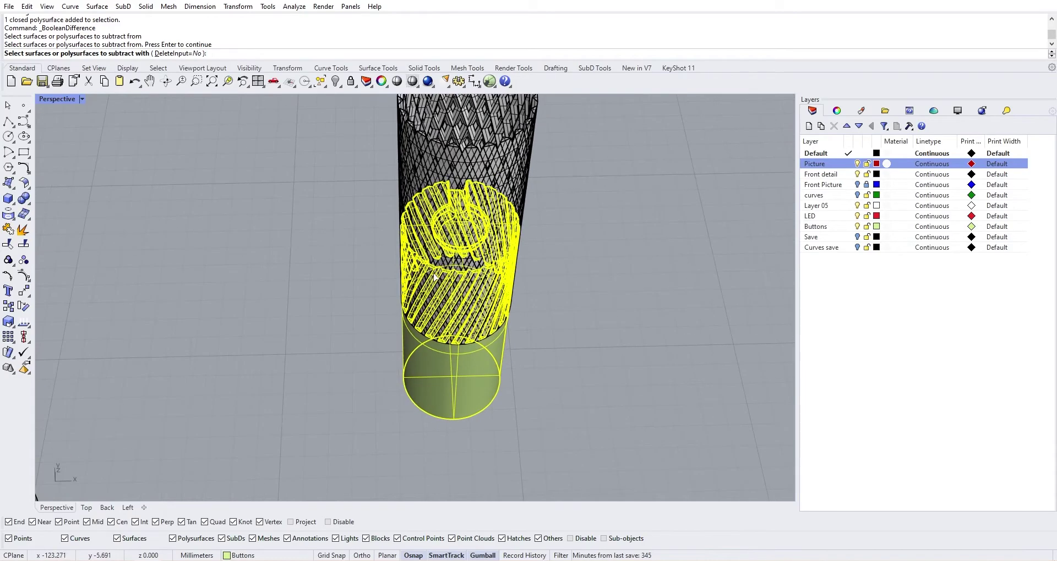
{"action": "scroll", "coordinate": [434, 278], "scroll_direction": "up", "scroll_amount": 2}
{"action": "left_click", "coordinate": [439, 289]}
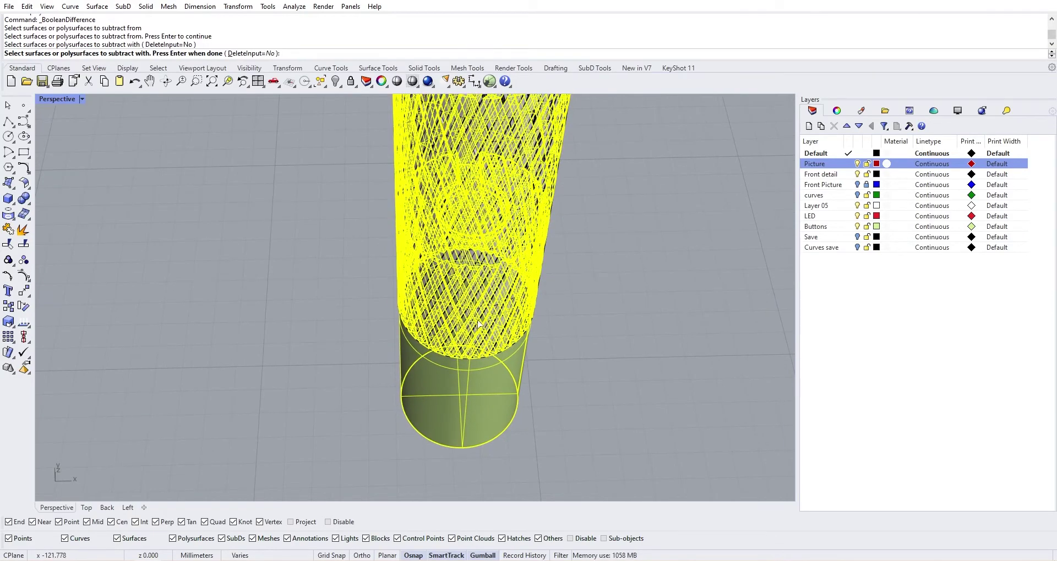
{"action": "scroll", "coordinate": [478, 325], "scroll_direction": "down", "scroll_amount": 3}
{"action": "key", "text": "Return"}
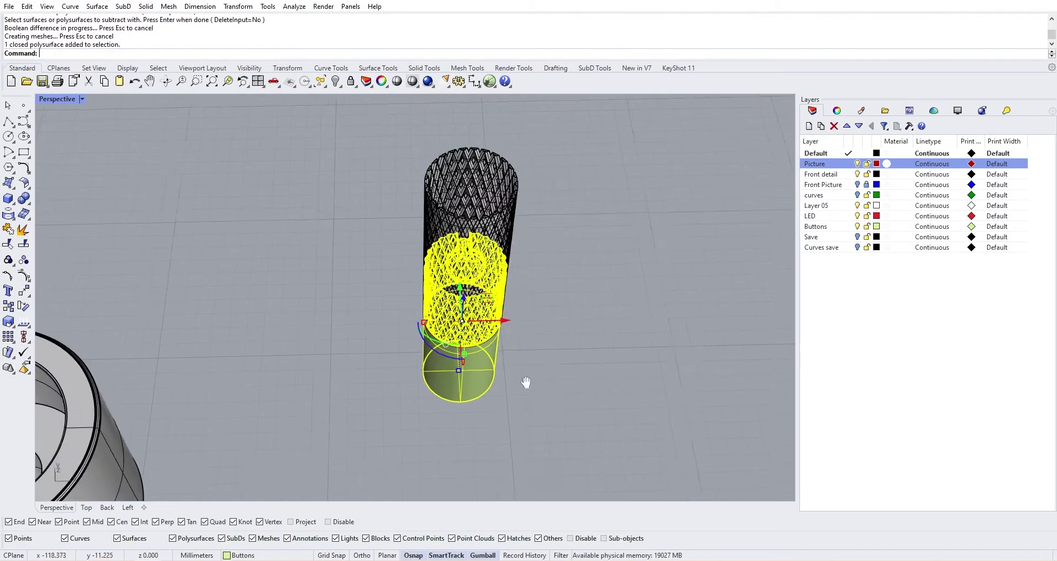
- Move the knurled knob sideways along the X axis, clear of the cutters, and zoom to it
{"action": "right_click_drag", "start_coordinate": [526, 382], "coordinate": [510, 394], "text": "shift"}
{"action": "right_click_drag", "start_coordinate": [486, 349], "coordinate": [492, 301]}
{"action": "scroll", "coordinate": [498, 355], "scroll_direction": "down", "scroll_amount": 3}
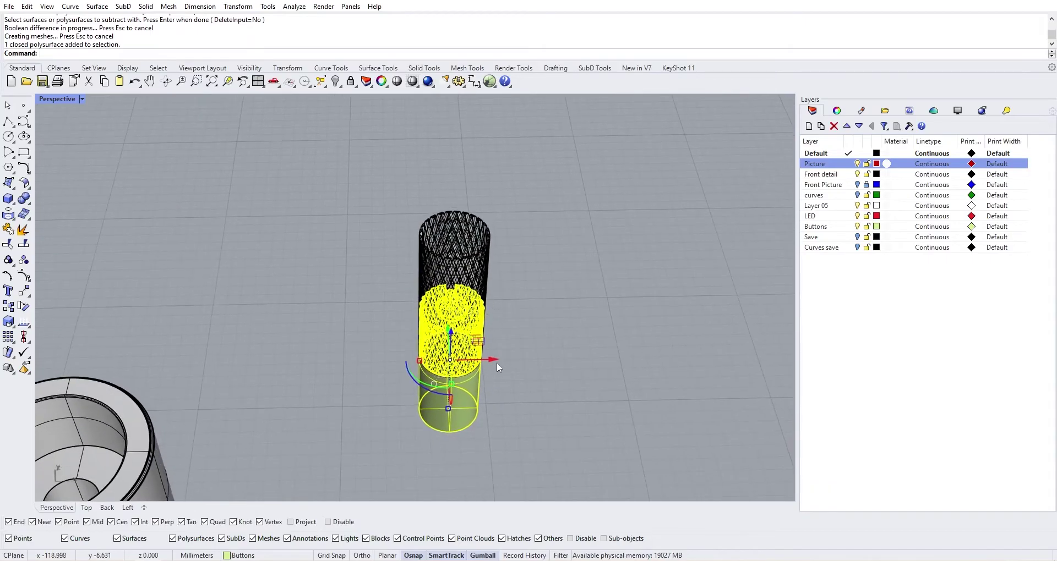
{"action": "left_click_drag", "start_coordinate": [497, 362], "coordinate": [649, 357]}
{"action": "scroll", "coordinate": [649, 359], "scroll_direction": "up", "scroll_amount": 2}
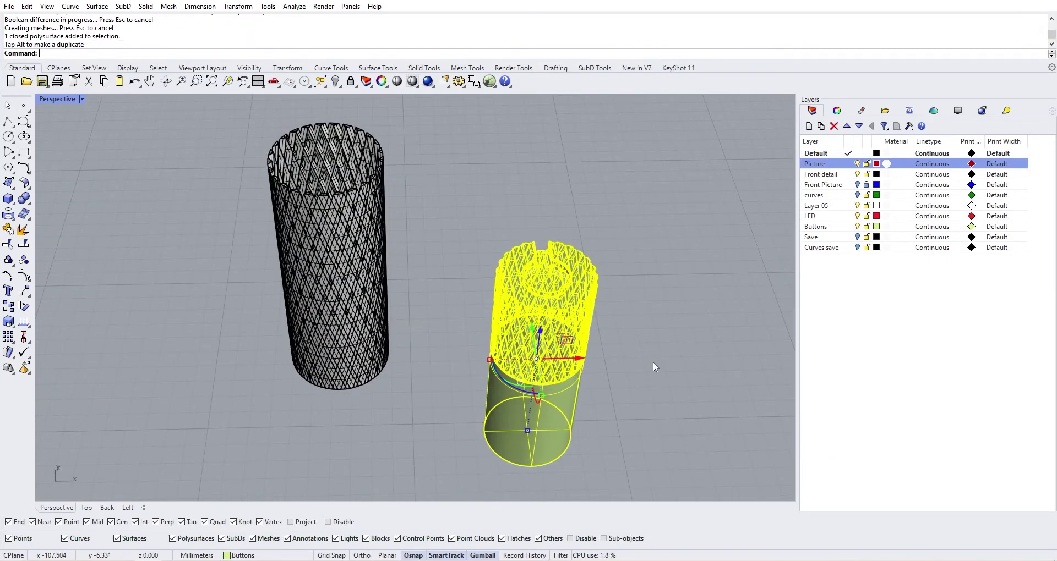
{"action": "middle_click", "coordinate": [652, 363]}
{"action": "right_click_drag", "start_coordinate": [591, 343], "coordinate": [616, 341]}
{"action": "left_click", "coordinate": [616, 341]}
- Examine the diamond knurl on the knob's surface up close and compare it with the cutters
{"action": "right_click_drag", "start_coordinate": [454, 352], "coordinate": [421, 270]}
{"action": "scroll", "coordinate": [425, 202], "scroll_direction": "up", "scroll_amount": 6}
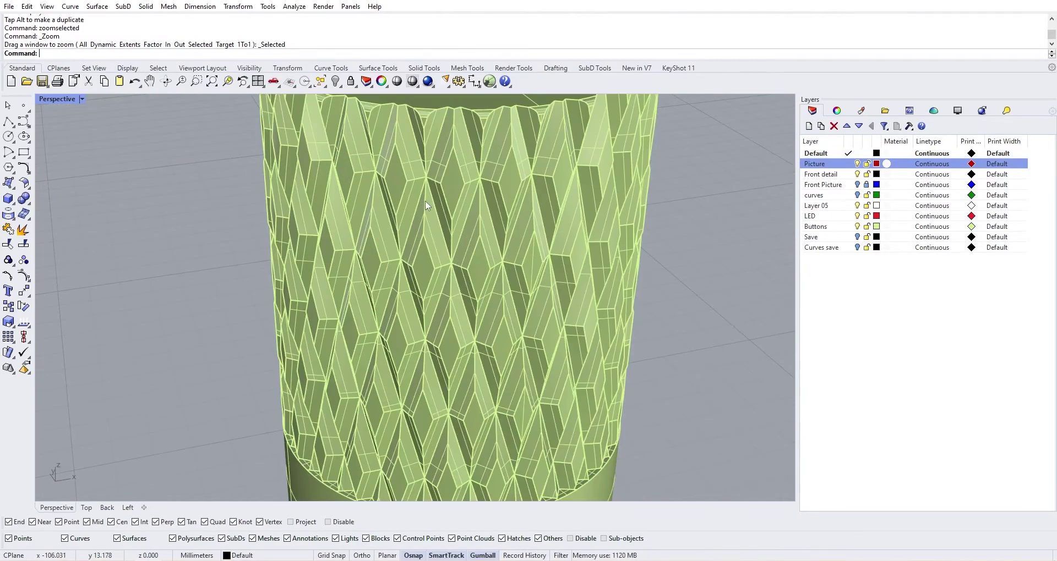
{"action": "scroll", "coordinate": [426, 205], "scroll_direction": "down", "scroll_amount": 5}
{"action": "scroll", "coordinate": [447, 281], "scroll_direction": "up", "scroll_amount": 4}
{"action": "scroll", "coordinate": [446, 260], "scroll_direction": "down", "scroll_amount": 4}
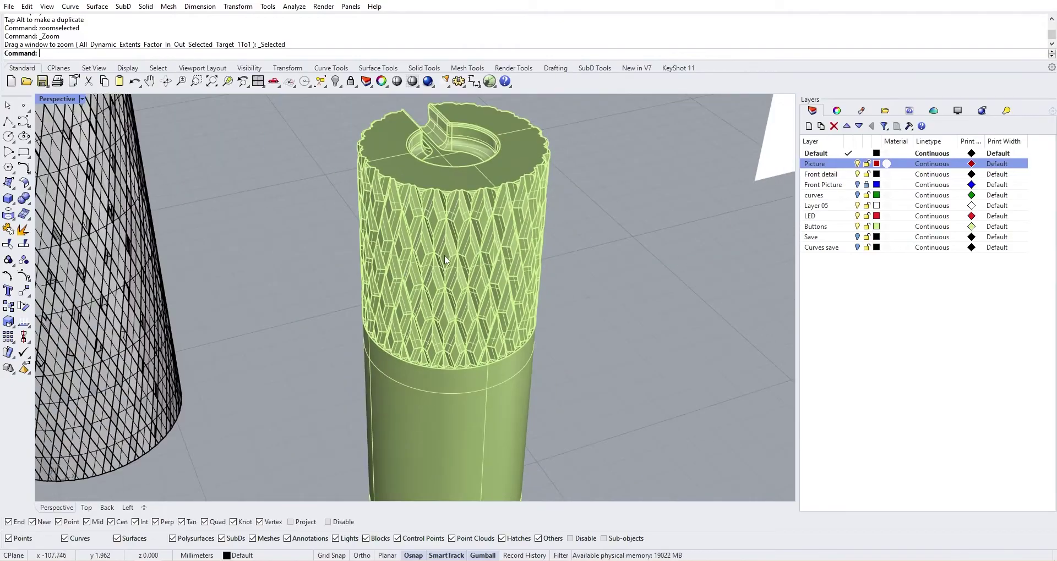
{"action": "right_click_drag", "start_coordinate": [445, 256], "coordinate": [492, 360]}
{"action": "scroll", "coordinate": [374, 271], "scroll_direction": "down", "scroll_amount": 5}
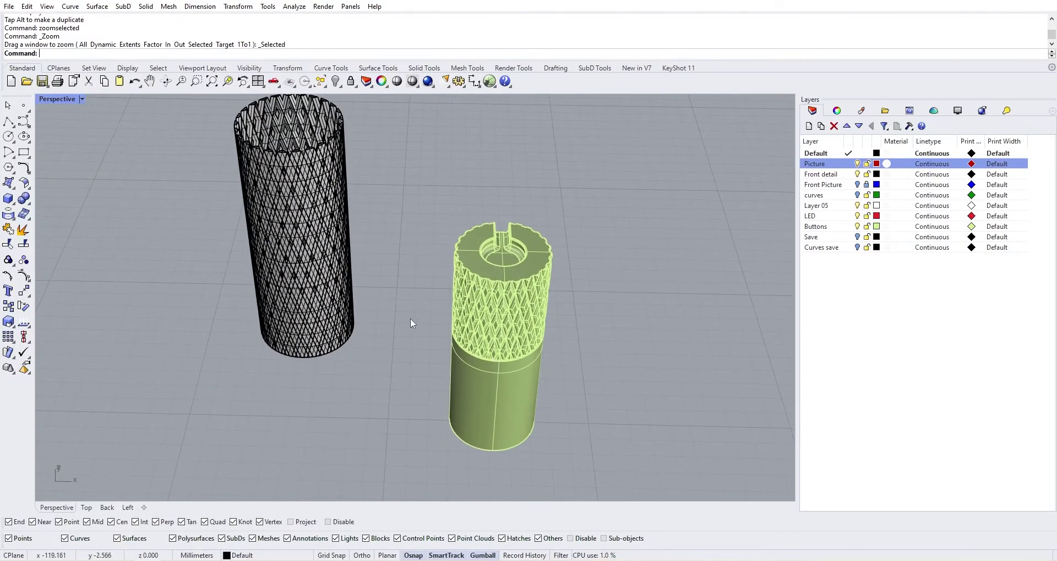
{"action": "scroll", "coordinate": [305, 248], "scroll_direction": "up", "scroll_amount": 4}
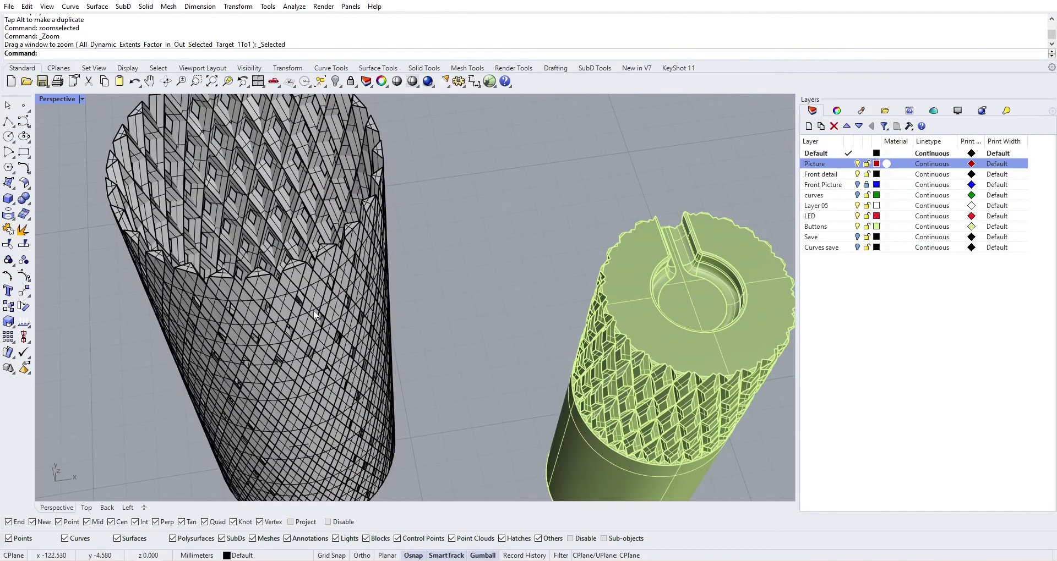
{"action": "scroll", "coordinate": [490, 403], "scroll_direction": "down", "scroll_amount": 5}
{"action": "right_click_drag", "start_coordinate": [490, 403], "coordinate": [478, 365]}
{"action": "scroll", "coordinate": [329, 281], "scroll_direction": "down", "scroll_amount": 5}
{"action": "left_click_drag", "start_coordinate": [262, 175], "coordinate": [379, 265]}
{"action": "left_click_drag", "start_coordinate": [383, 383], "coordinate": [272, 236]}
{"action": "key", "text": "Escape"}
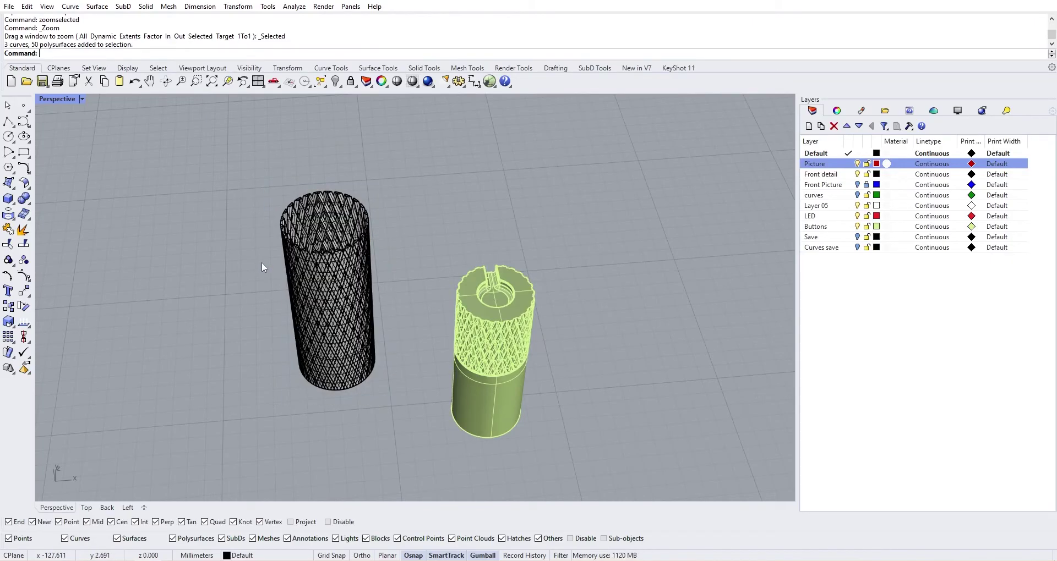
- Undo the knob's sideways move and both Boolean differences
{"action": "left_click", "coordinate": [470, 366]}
{"action": "key", "text": "ctrl+z"}
{"action": "key", "text": "ctrl+z"}
{"action": "key", "text": "ctrl+z"}
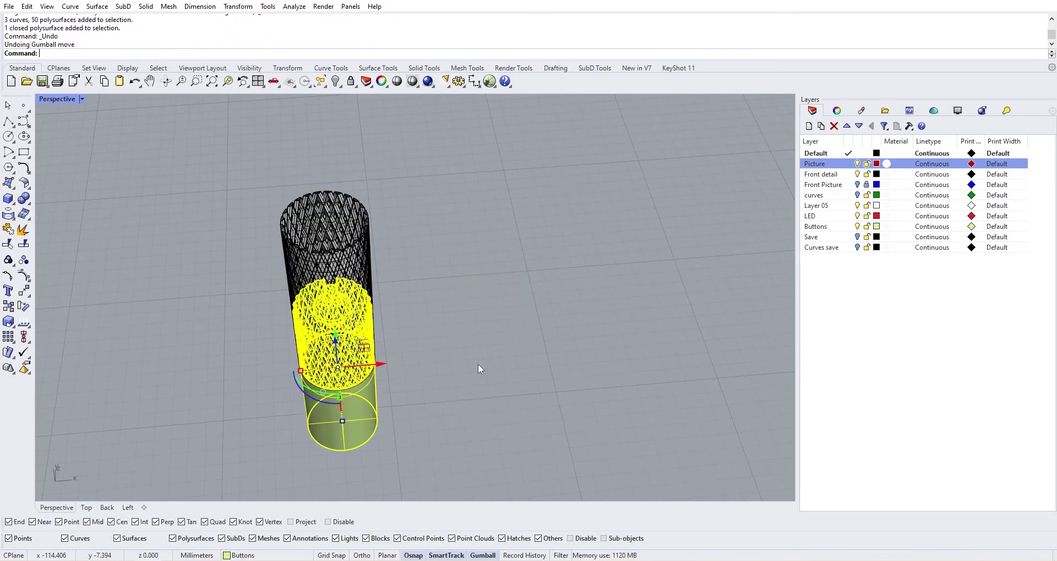
{"action": "left_click", "coordinate": [468, 353]}
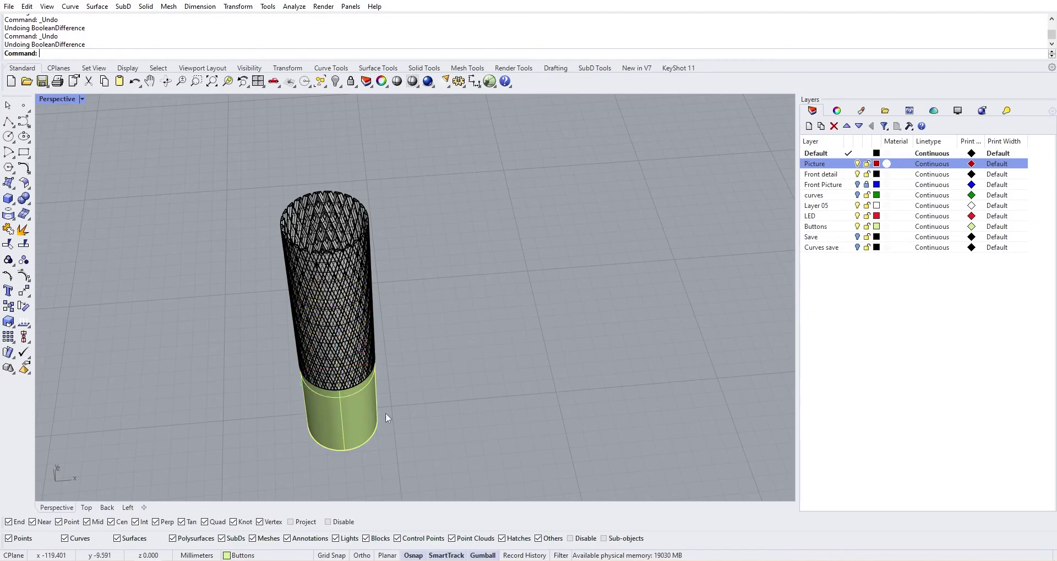
- Select both crossing cutter groups with their curves and shorten them along Z by scaling vertically
{"action": "right_click_drag", "start_coordinate": [406, 435], "coordinate": [444, 443], "text": "shift"}
{"action": "left_click", "coordinate": [403, 420]}
{"action": "right_click_drag", "start_coordinate": [421, 355], "coordinate": [427, 292]}
{"action": "left_click", "coordinate": [307, 138]}
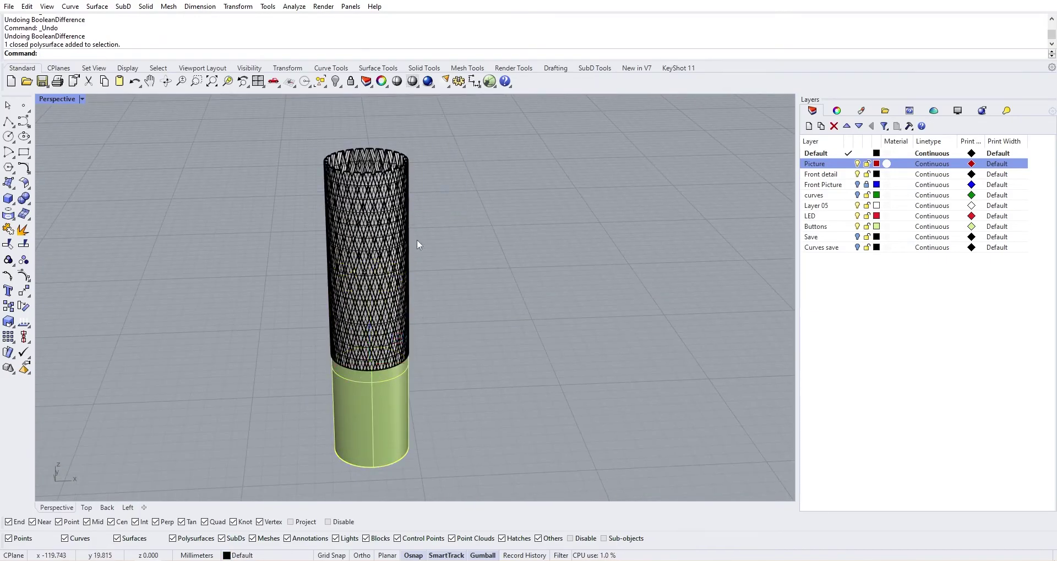
{"action": "left_click_drag", "start_coordinate": [463, 214], "coordinate": [327, 165]}
{"action": "right_click_drag", "start_coordinate": [391, 319], "coordinate": [442, 432]}
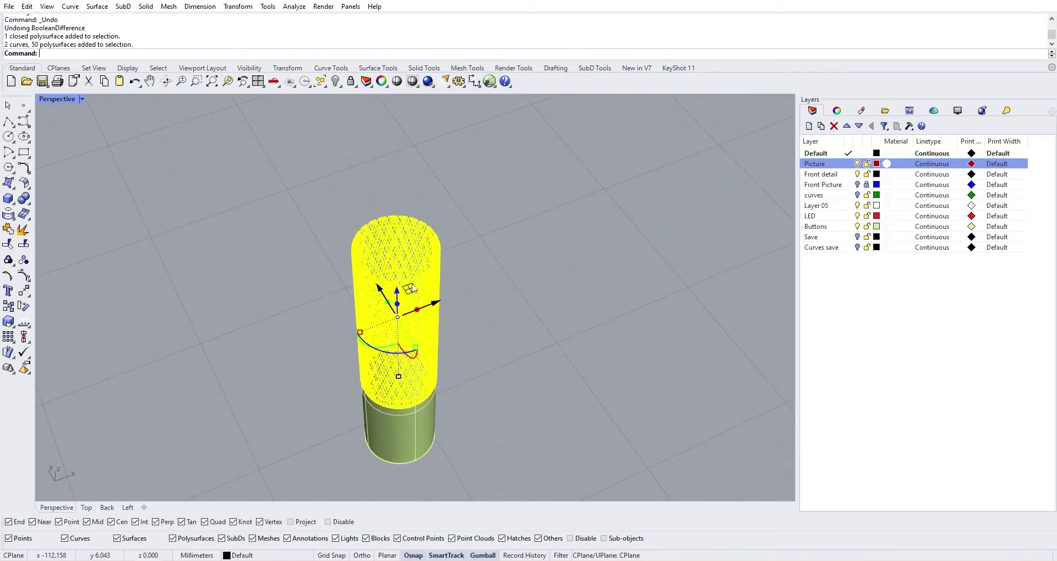
{"action": "left_click_drag", "start_coordinate": [398, 377], "coordinate": [399, 351]}
{"action": "left_click", "coordinate": [512, 288]}
- Scale the knurl cutters vertically once more to shorten them slightly further
{"action": "scroll", "coordinate": [403, 301], "scroll_direction": "up", "scroll_amount": 7}
{"action": "right_click_drag", "start_coordinate": [403, 305], "coordinate": [434, 256]}
{"action": "left_click", "coordinate": [477, 176]}
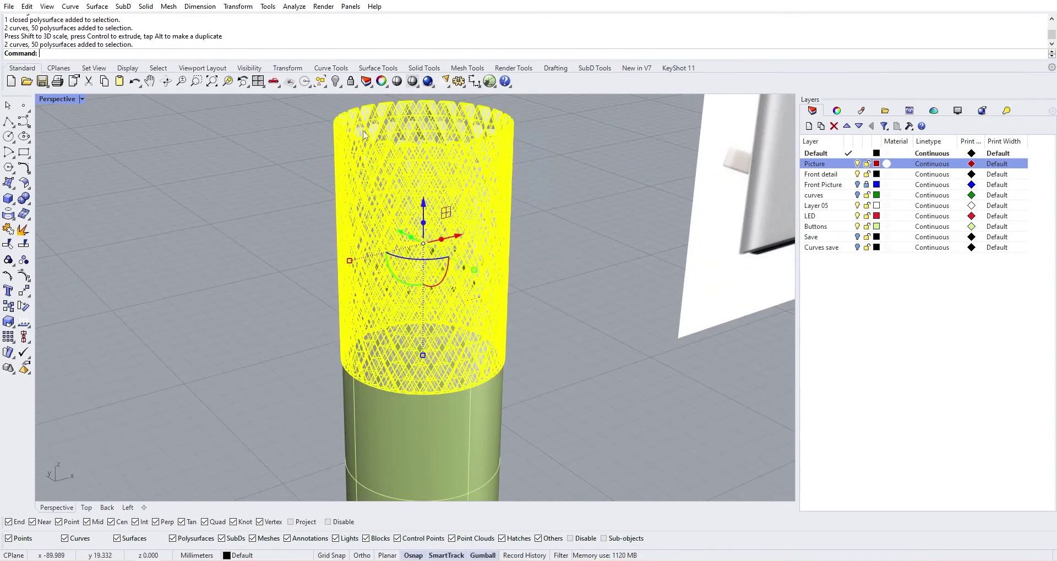
{"action": "left_click_drag", "start_coordinate": [423, 354], "coordinate": [423, 341]}
{"action": "left_click_drag", "start_coordinate": [564, 213], "coordinate": [373, 118]}
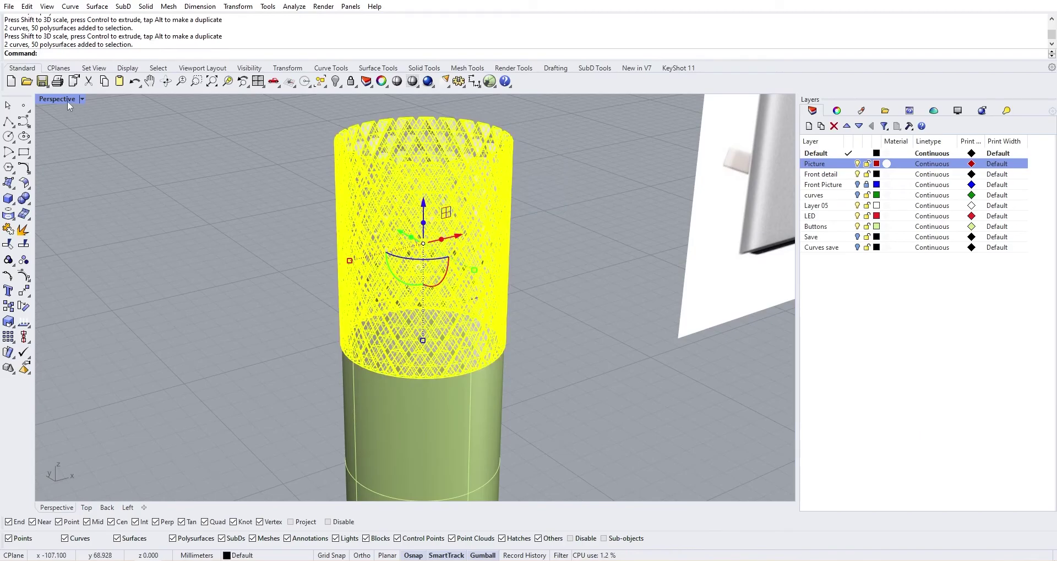
- In the Left view, move the cutters down so their lower edge lines up with the knurl in the reference picture
{"action": "double_click", "coordinate": [67, 100]}
{"action": "left_click_drag", "start_coordinate": [499, 315], "coordinate": [500, 353]}
{"action": "left_click", "coordinate": [727, 232]}
{"action": "scroll", "coordinate": [727, 232], "scroll_direction": "down", "scroll_amount": 5}
{"action": "right_click_drag", "start_coordinate": [726, 232], "coordinate": [635, 217]}
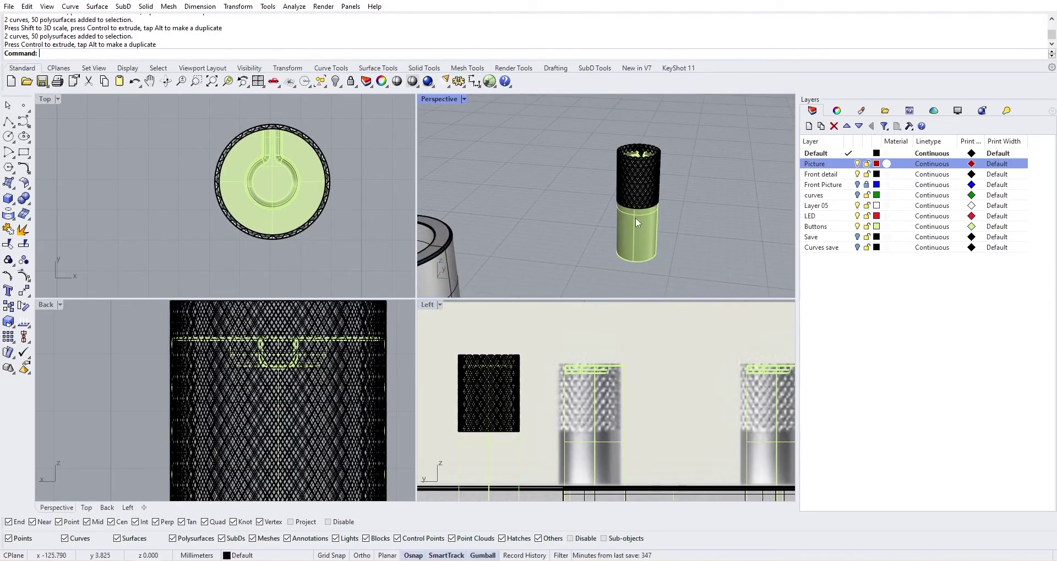
- Boolean-subtract the first shortened cutter group from the plain knob, keeping the cutters
{"action": "left_click", "coordinate": [635, 217]}
{"action": "left_click", "coordinate": [46, 220]}
{"action": "scroll", "coordinate": [677, 159], "scroll_direction": "up", "scroll_amount": 6}
{"action": "right_click_drag", "start_coordinate": [572, 124], "coordinate": [561, 159]}
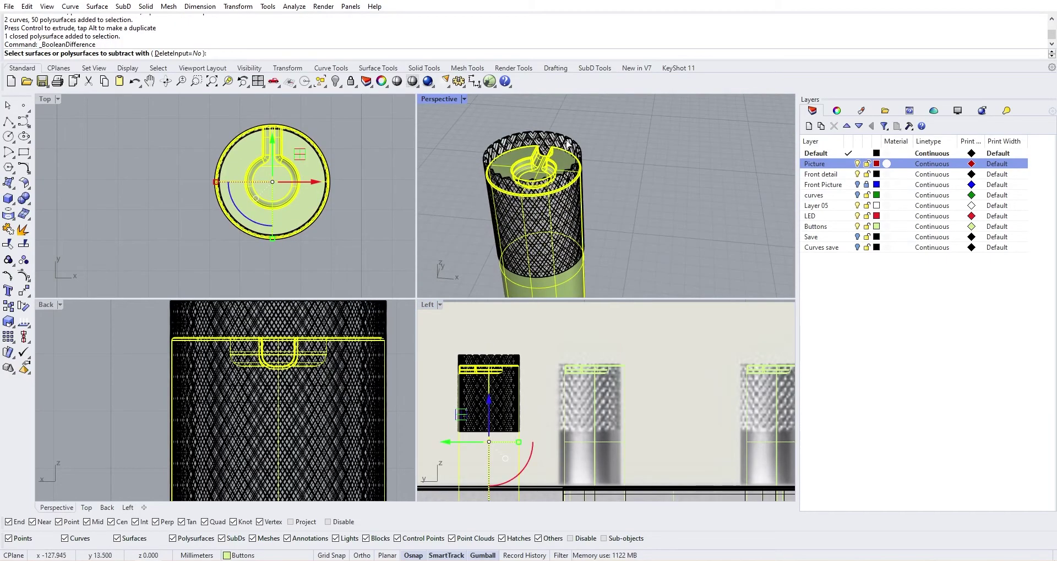
{"action": "left_click", "coordinate": [572, 147]}
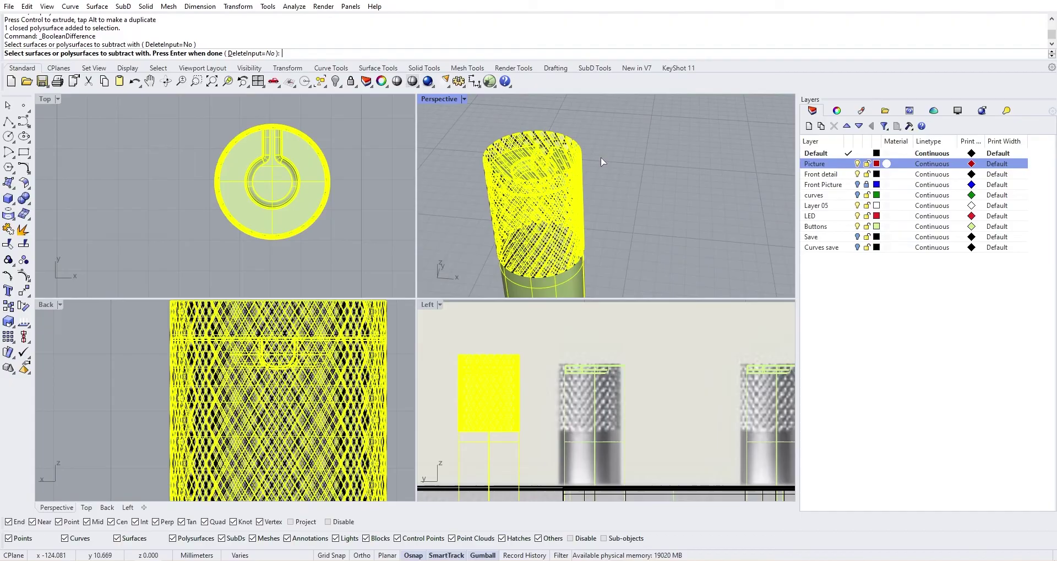
{"action": "right_click_drag", "start_coordinate": [601, 158], "coordinate": [617, 159]}
{"action": "key", "text": "Return"}
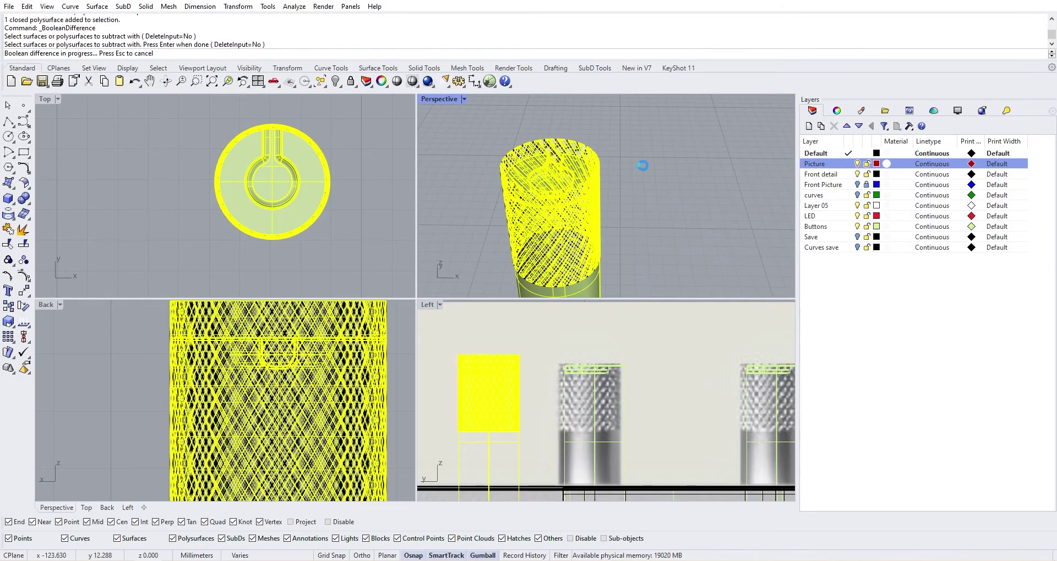
- Boolean-subtract the second, opposite-handed cutter group from the grooved knob, keeping the cutters
{"action": "right_click_drag", "start_coordinate": [652, 193], "coordinate": [659, 186], "text": "shift"}
{"action": "left_click", "coordinate": [659, 186]}
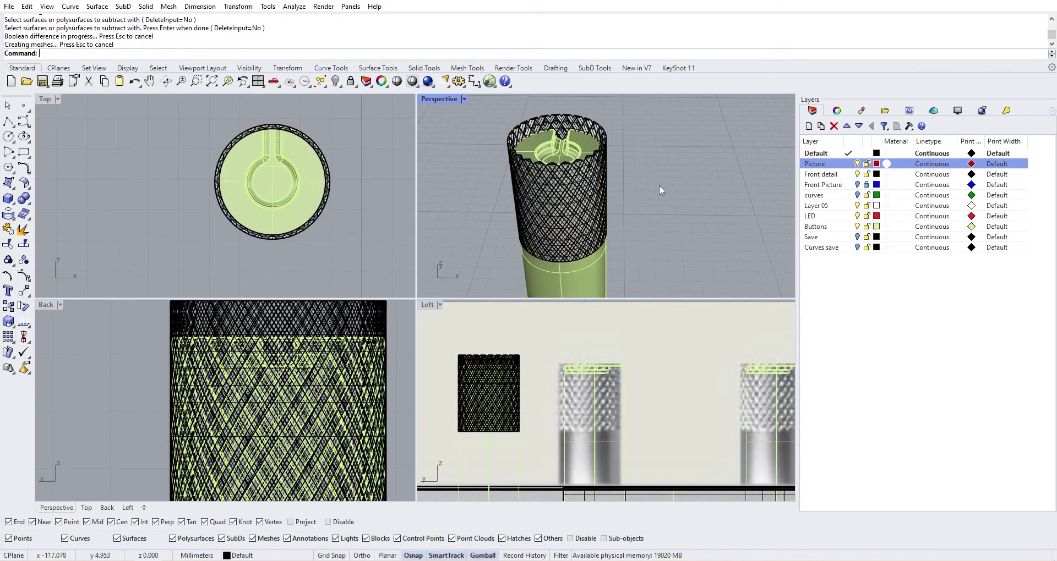
{"action": "left_click", "coordinate": [604, 271]}
{"action": "key", "text": "Return"}
{"action": "scroll", "coordinate": [584, 132], "scroll_direction": "up", "scroll_amount": 14}
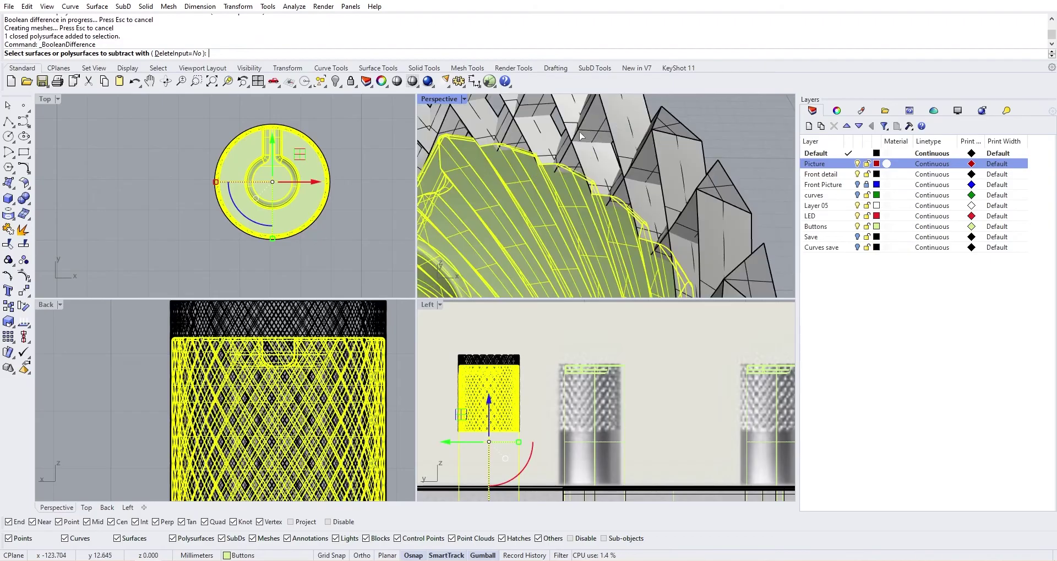
{"action": "left_click", "coordinate": [580, 136]}
{"action": "key", "text": "Return"}
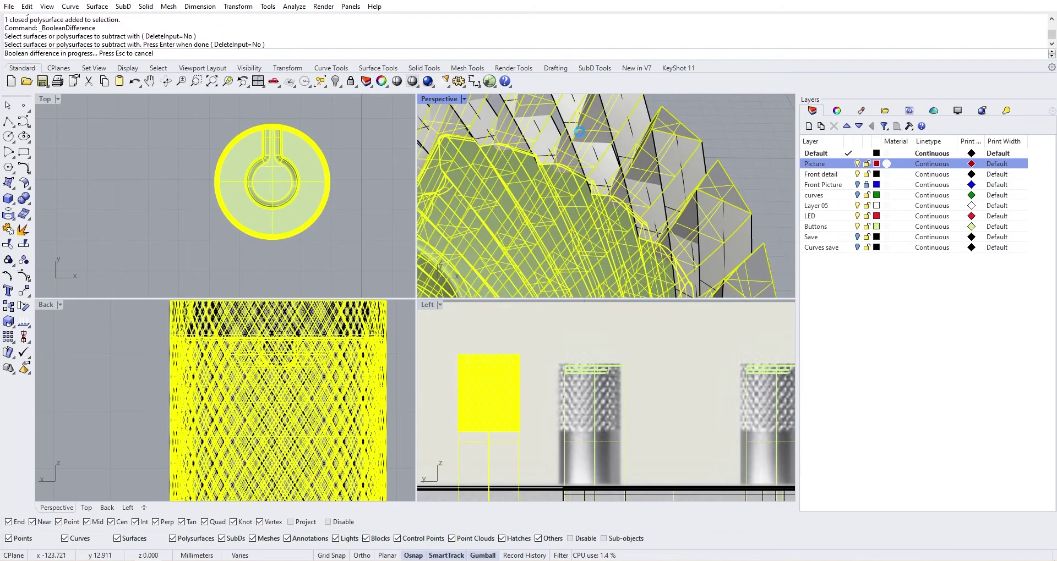
{"action": "scroll", "coordinate": [563, 142], "scroll_direction": "down", "scroll_amount": 5}
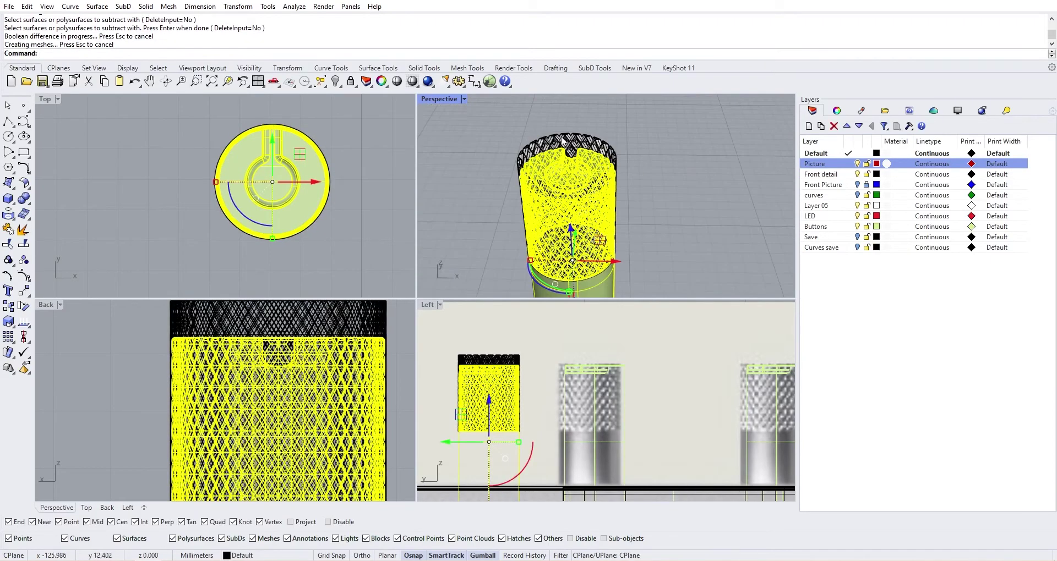
- Move the knurled knob along the X axis away from the cutters to expose its surface
{"action": "double_click", "coordinate": [442, 98]}
{"action": "left_click", "coordinate": [642, 273]}
{"action": "right_click_drag", "start_coordinate": [528, 387], "coordinate": [608, 240], "text": "shift"}
{"action": "left_click", "coordinate": [475, 376]}
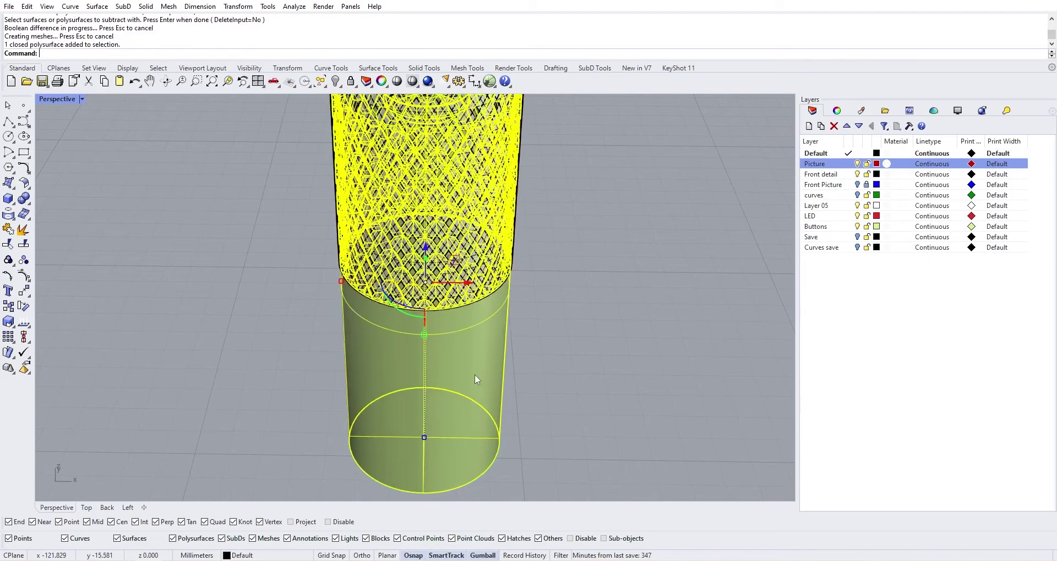
{"action": "scroll", "coordinate": [475, 375], "scroll_direction": "down", "scroll_amount": 6}
{"action": "left_click_drag", "start_coordinate": [445, 337], "coordinate": [577, 337]}
{"action": "left_click", "coordinate": [650, 302]}
{"action": "scroll", "coordinate": [590, 304], "scroll_direction": "up", "scroll_amount": 9}
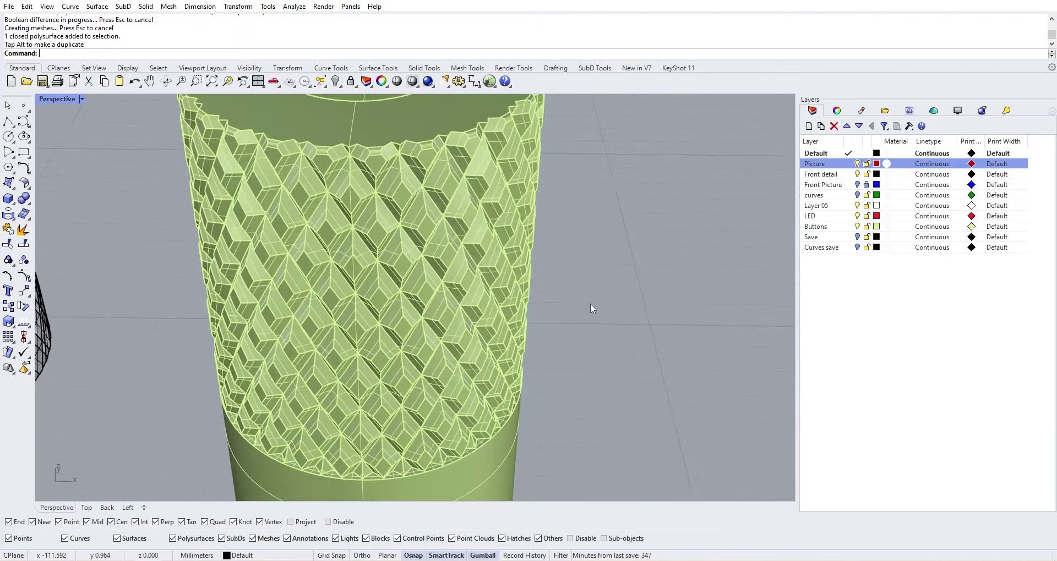
{"action": "scroll", "coordinate": [590, 304], "scroll_direction": "down", "scroll_amount": 5}
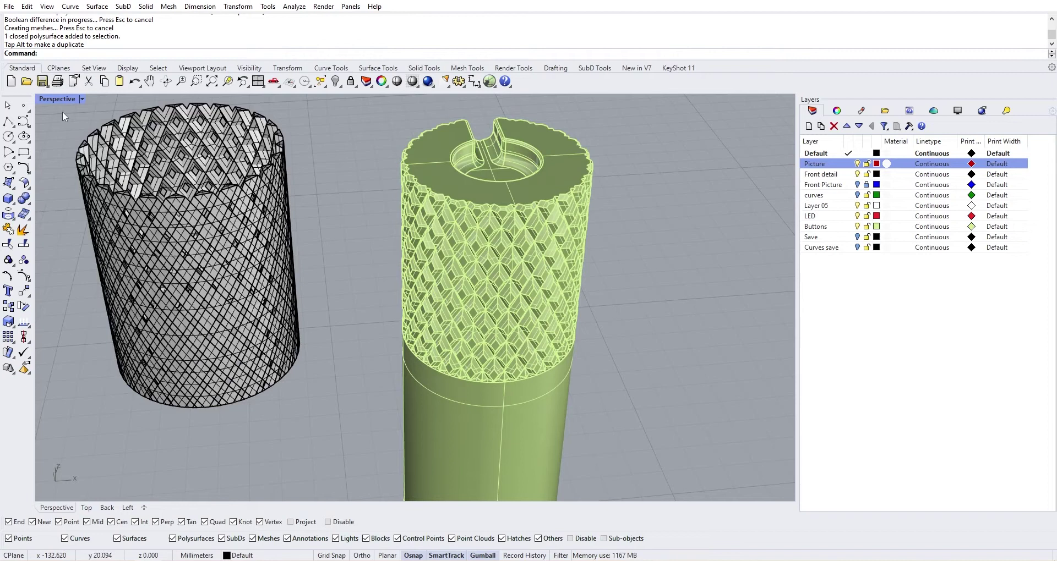
- Preview the knurled knob in a rendered display mode and return the Perspective view to Shaded
{"action": "left_click", "coordinate": [59, 99]}
{"action": "left_click", "coordinate": [95, 161]}
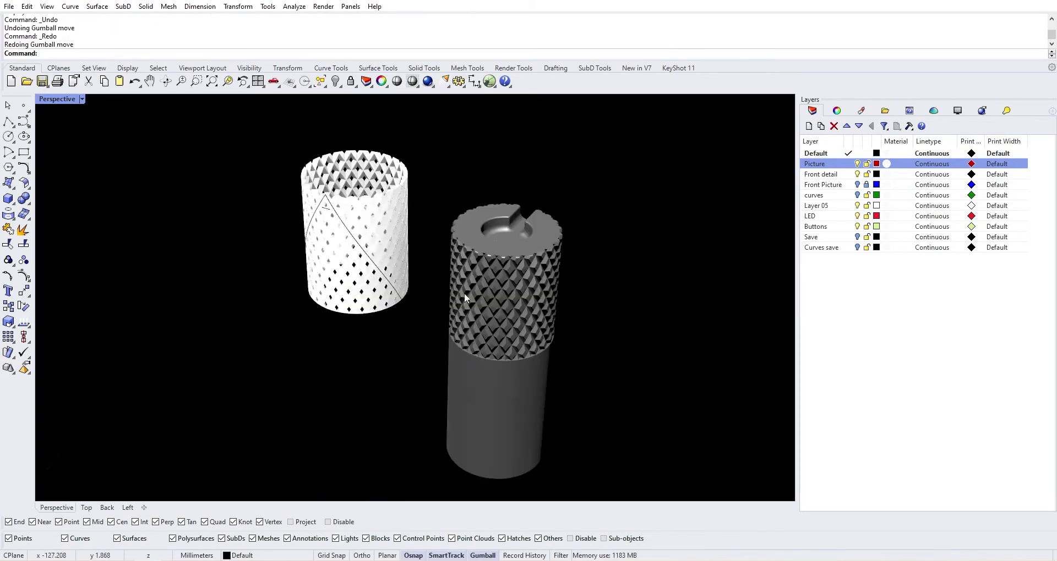
{"action": "left_click", "coordinate": [60, 99]}
{"action": "left_click", "coordinate": [56, 148]}
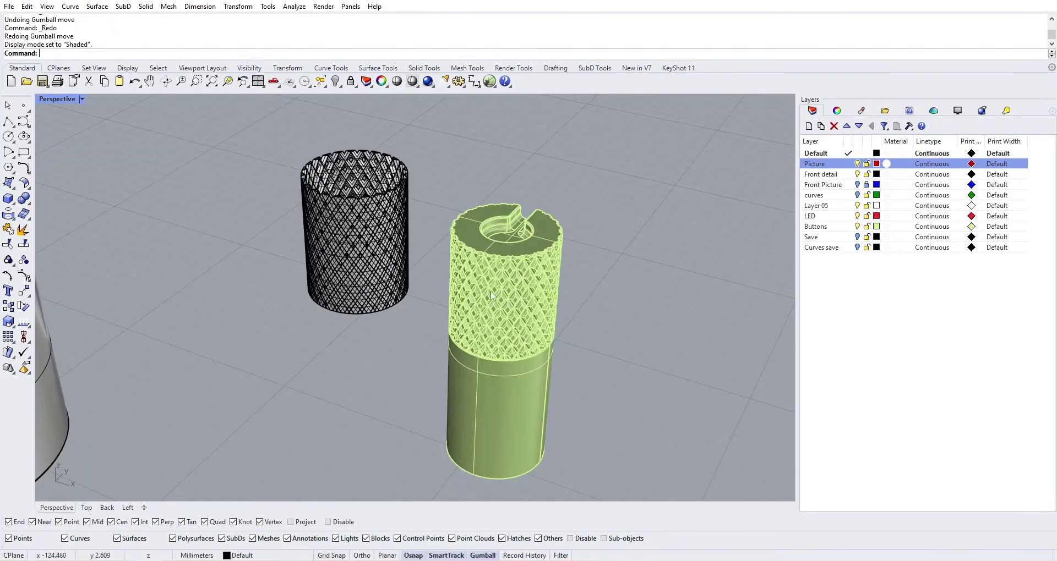
- Examine how the diamond pattern ends along the lower edge of the knob's knurled area
{"action": "scroll", "coordinate": [648, 342], "scroll_direction": "up", "scroll_amount": 4}
{"action": "scroll", "coordinate": [523, 442], "scroll_direction": "up", "scroll_amount": 5}
{"action": "scroll", "coordinate": [539, 431], "scroll_direction": "down", "scroll_amount": 5}
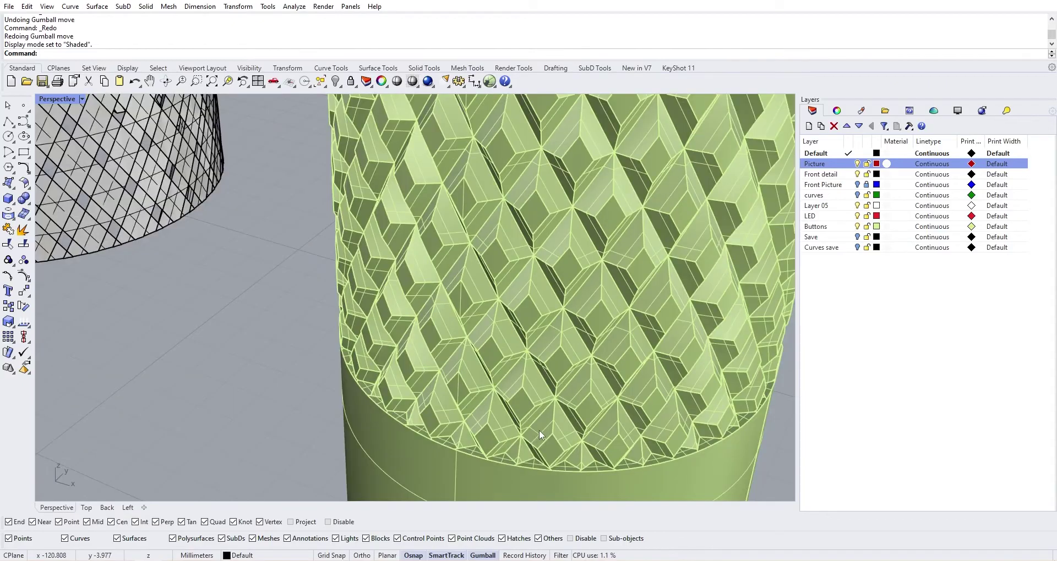
{"action": "scroll", "coordinate": [536, 447], "scroll_direction": "up", "scroll_amount": 5}
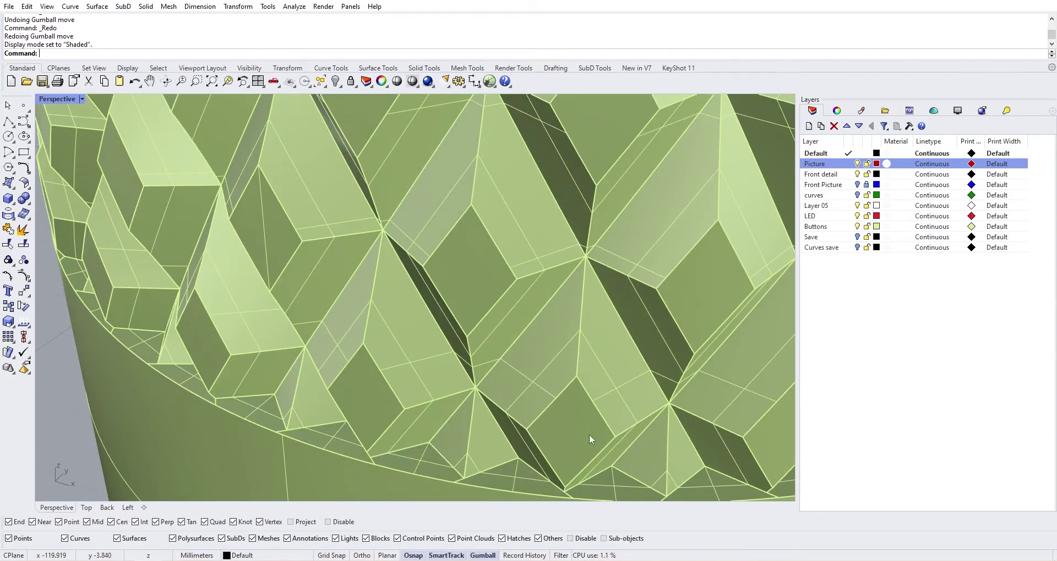
{"action": "scroll", "coordinate": [589, 435], "scroll_direction": "down", "scroll_amount": 7}
{"action": "right_click_drag", "start_coordinate": [594, 435], "coordinate": [583, 358]}
{"action": "scroll", "coordinate": [632, 378], "scroll_direction": "up", "scroll_amount": 2}
{"action": "scroll", "coordinate": [625, 378], "scroll_direction": "down", "scroll_amount": 3}
- Compare the knurl's lower edge in the reference photo with the lower end of the cutters
{"action": "double_click", "coordinate": [68, 100]}
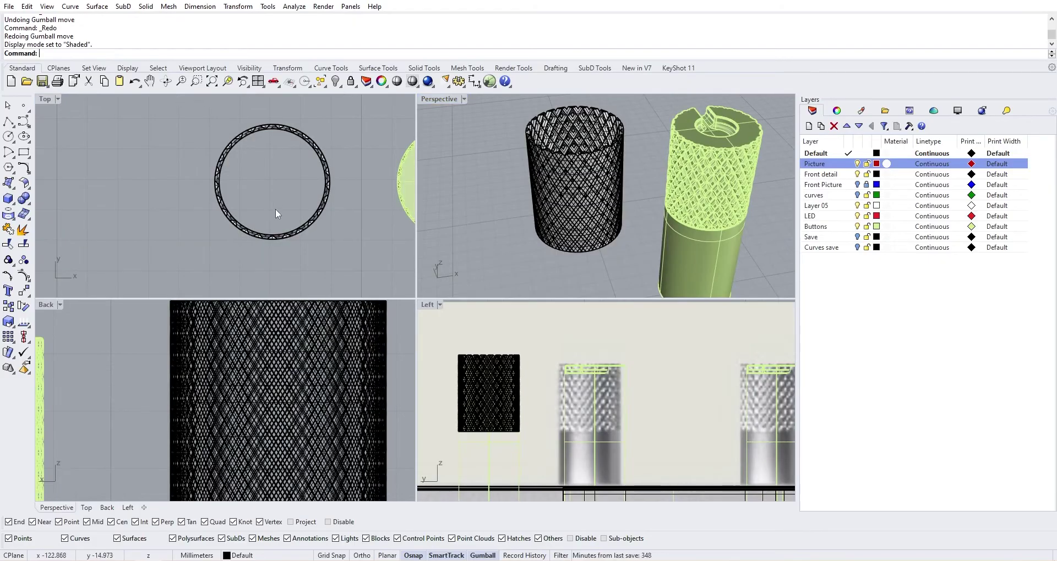
{"action": "scroll", "coordinate": [275, 209], "scroll_direction": "down", "scroll_amount": 4}
{"action": "scroll", "coordinate": [251, 198], "scroll_direction": "up", "scroll_amount": 10}
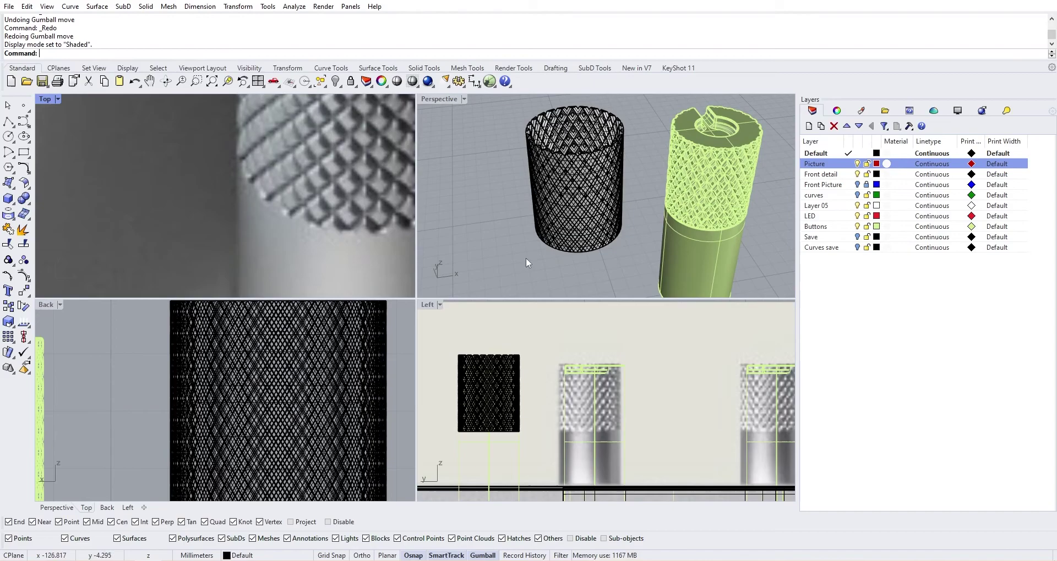
{"action": "scroll", "coordinate": [526, 262], "scroll_direction": "up", "scroll_amount": 6}
{"action": "left_click", "coordinate": [566, 172]}
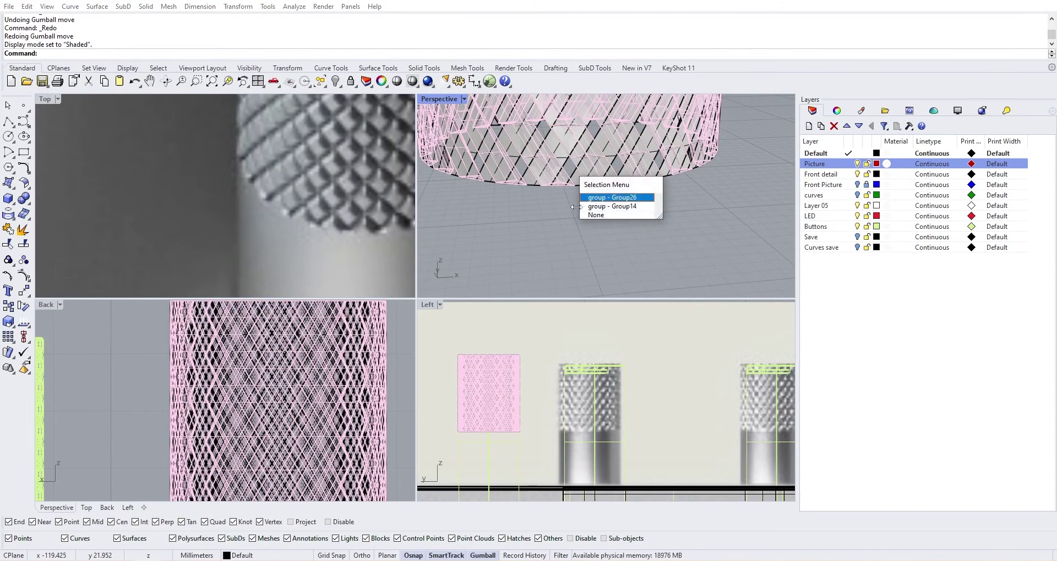
{"action": "left_click", "coordinate": [534, 214]}
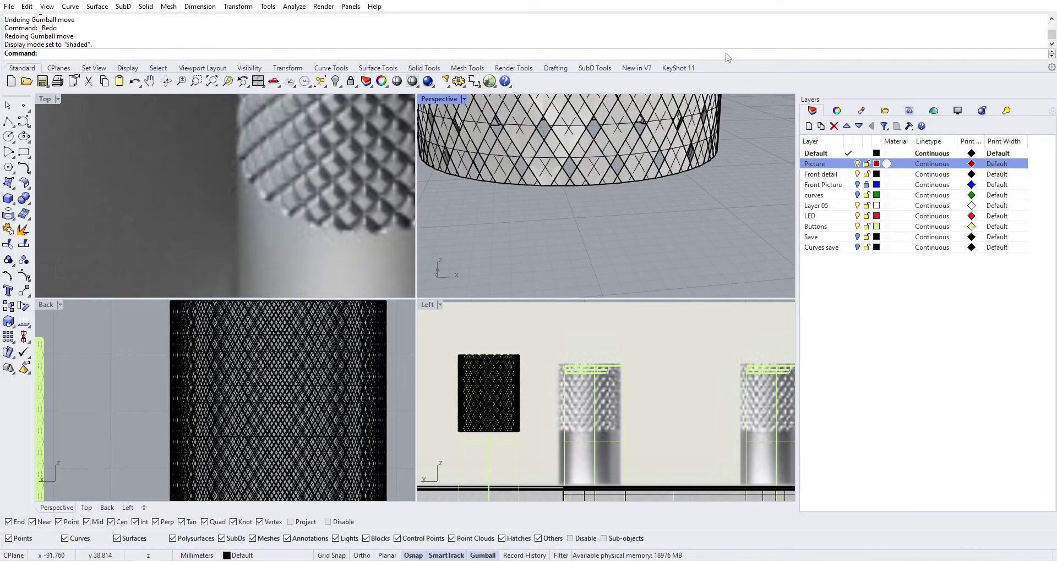
- Undo the knob's move and both Boolean differences made with the shortened cutters
{"action": "scroll", "coordinate": [625, 203], "scroll_direction": "down", "scroll_amount": 5}
{"action": "key", "text": "ctrl+z"}
{"action": "key", "text": "ctrl+z"}
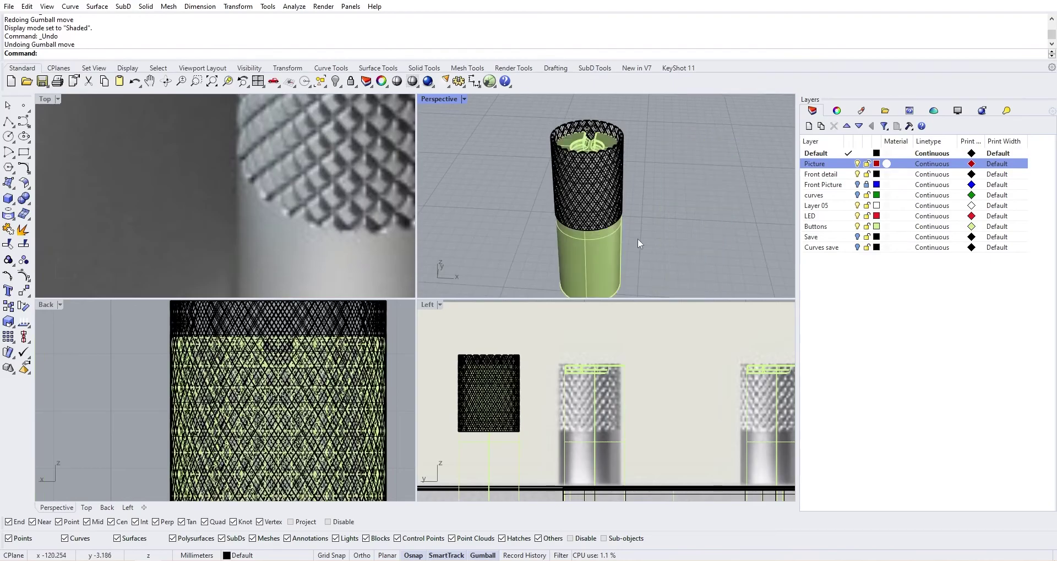
{"action": "key", "text": "ctrl+z"}
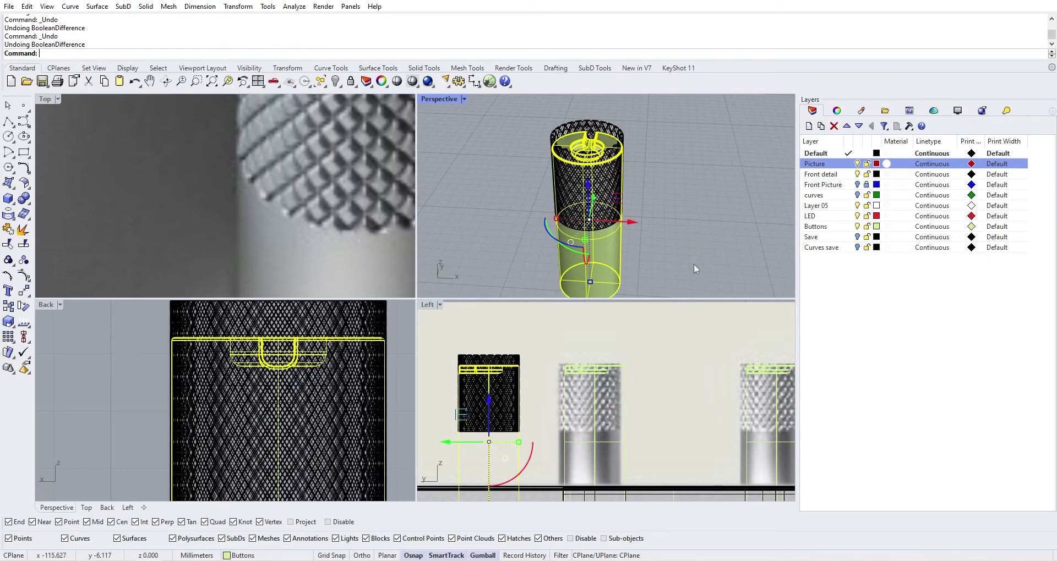
- Move the plain knob exactly 10 mm along the X axis, clear of the cutters
{"action": "left_click", "coordinate": [694, 263]}
{"action": "left_click", "coordinate": [603, 242]}
{"action": "left_click_drag", "start_coordinate": [630, 226], "coordinate": [688, 230]}
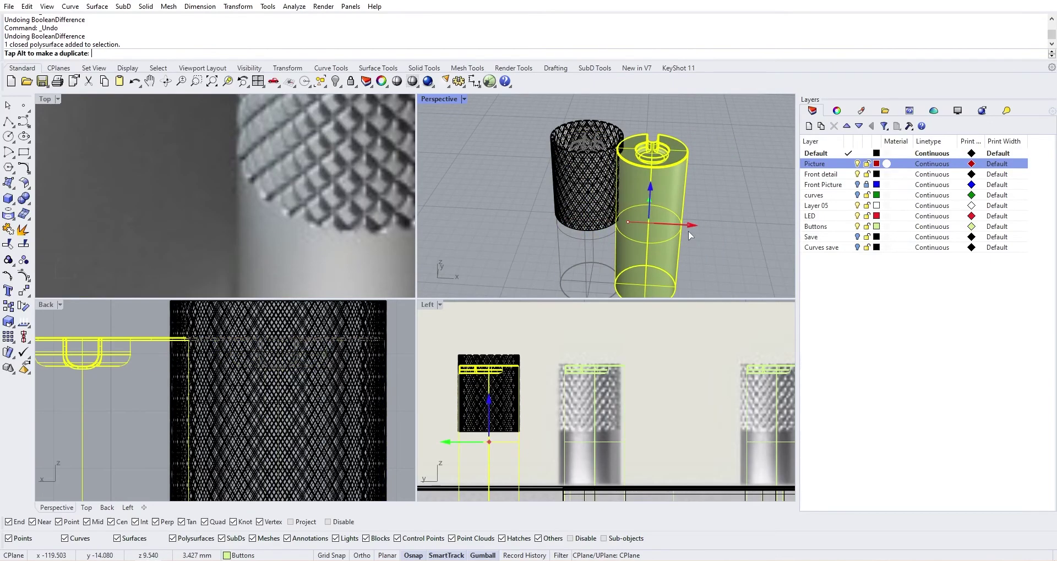
{"action": "key", "text": "ctrl+z"}
{"action": "left_click", "coordinate": [627, 224]}
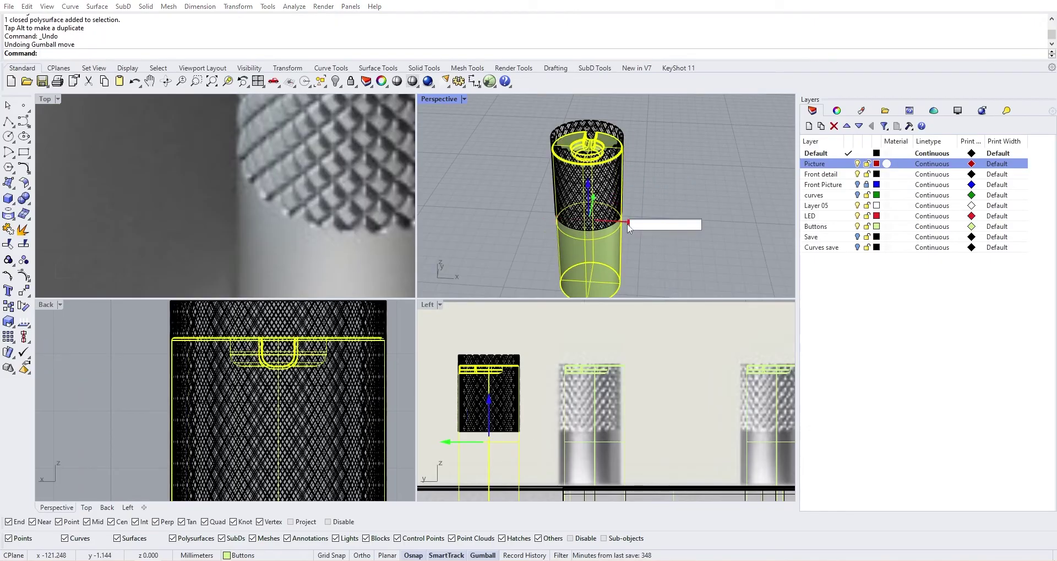
{"action": "type", "text": "10"}
{"action": "key", "text": "Return"}
{"action": "left_click", "coordinate": [626, 224]}
{"action": "scroll", "coordinate": [602, 220], "scroll_direction": "up", "scroll_amount": 7}
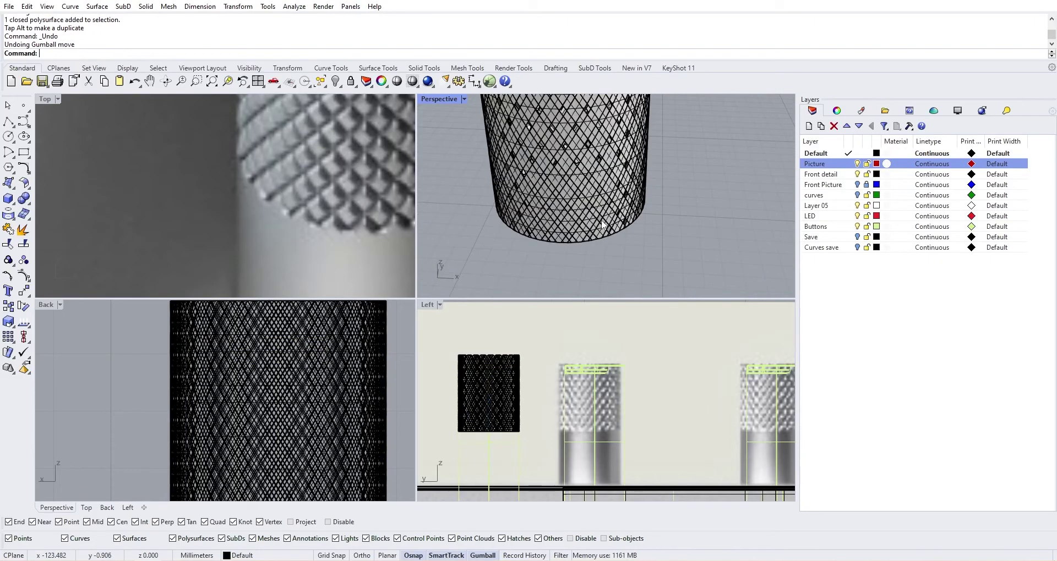
- In the Back view, draw a straight horizontal polyline about 5.8 mm long across the lower part of the cutters
{"action": "left_click", "coordinate": [603, 221]}
{"action": "left_click", "coordinate": [457, 272]}
{"action": "left_click", "coordinate": [8, 122]}
{"action": "right_click_drag", "start_coordinate": [529, 242], "coordinate": [569, 216]}
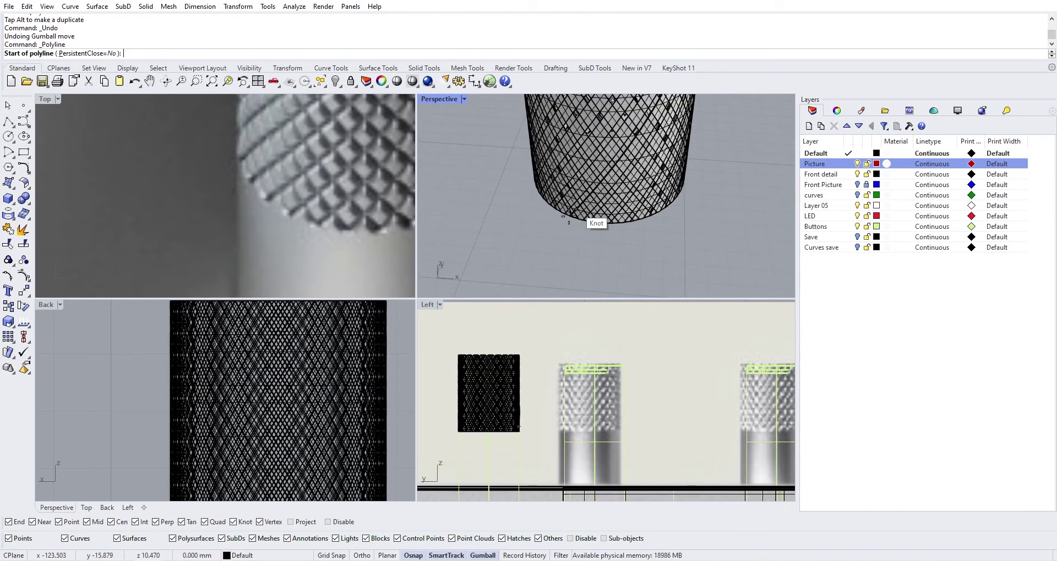
{"action": "scroll", "coordinate": [317, 409], "scroll_direction": "down", "scroll_amount": 10}
{"action": "right_click_drag", "start_coordinate": [267, 449], "coordinate": [260, 400]}
{"action": "scroll", "coordinate": [260, 399], "scroll_direction": "up", "scroll_amount": 4}
{"action": "left_click", "coordinate": [219, 376]}
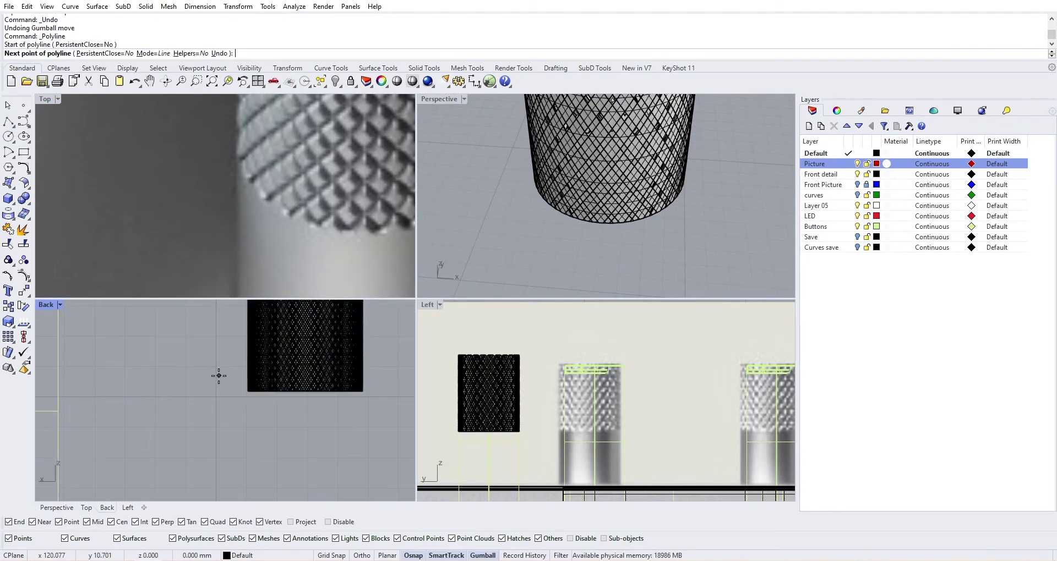
{"action": "key", "text": "shift"}
{"action": "left_click", "coordinate": [396, 375]}
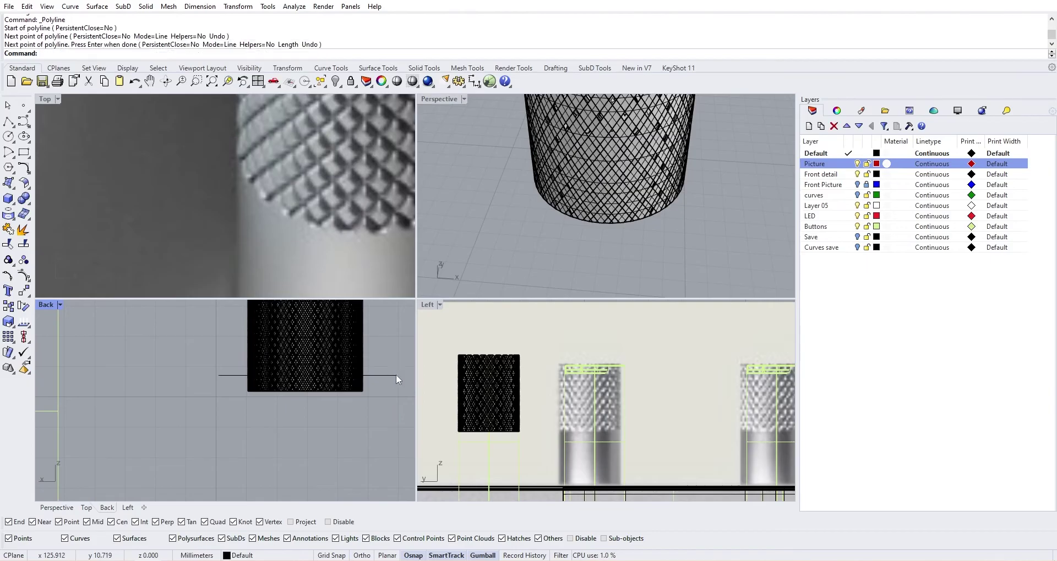
{"action": "key", "text": "Return"}
- Align the horizontal line by its Bottom to a crossing point of the cutter strips near their lower end
{"action": "scroll", "coordinate": [325, 373], "scroll_direction": "up", "scroll_amount": 5}
{"action": "scroll", "coordinate": [230, 429], "scroll_direction": "up", "scroll_amount": 2}
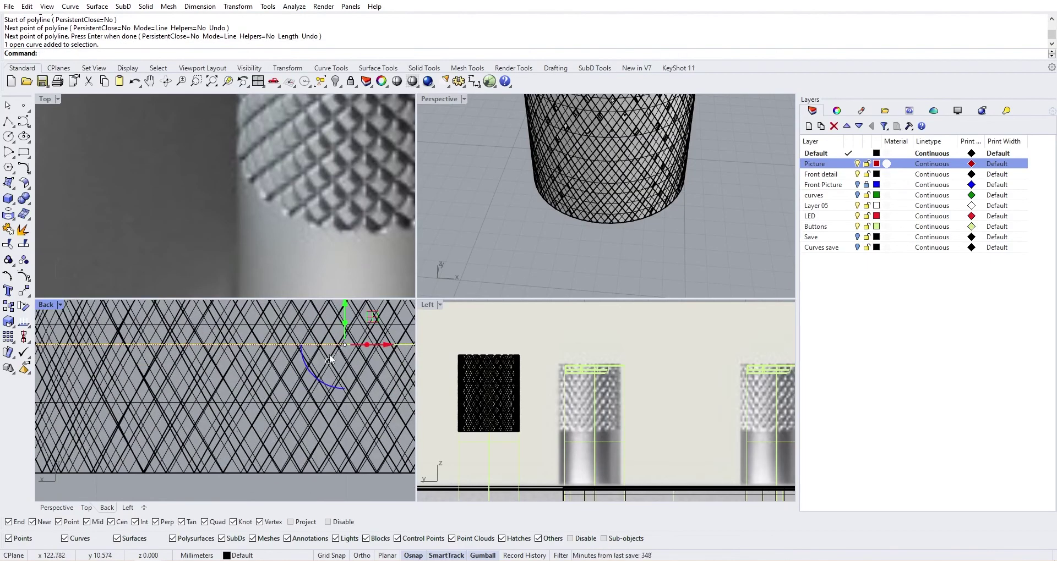
{"action": "type", "text": "Align"}
{"action": "key", "text": "Return"}
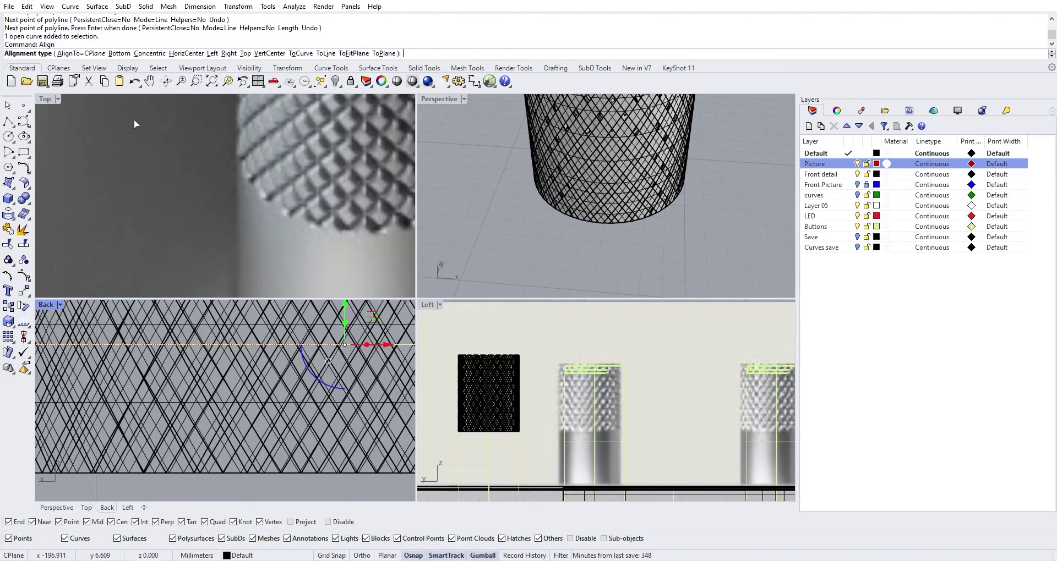
{"action": "left_click", "coordinate": [120, 53]}
{"action": "scroll", "coordinate": [226, 418], "scroll_direction": "up", "scroll_amount": 3}
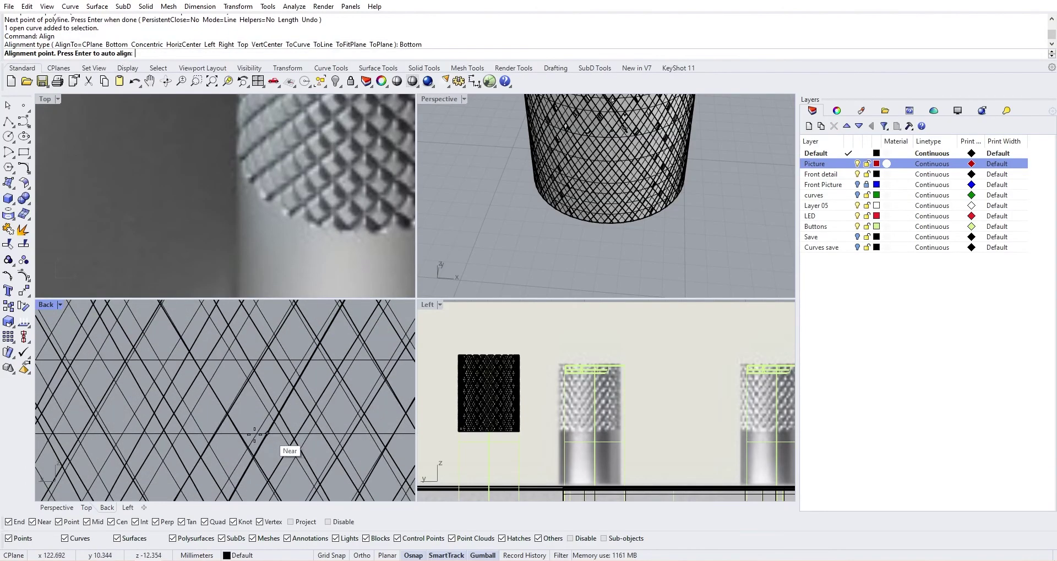
{"action": "left_click", "coordinate": [224, 414]}
{"action": "scroll", "coordinate": [577, 210], "scroll_direction": "down", "scroll_amount": 5}
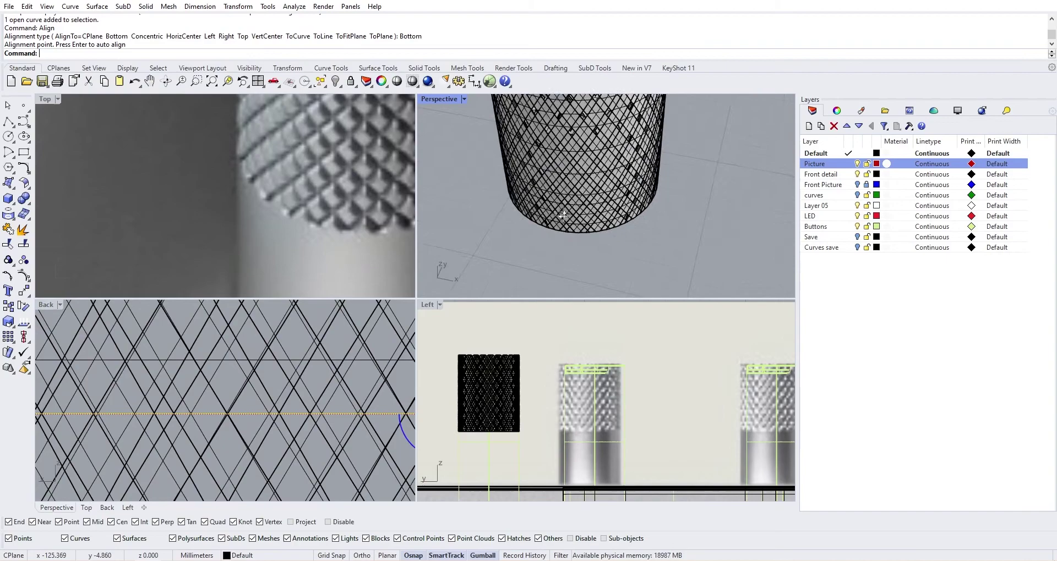
- Extrude the horizontal line into a flat cutting surface that spans the full depth of the cylindrical cutter array
{"action": "right_click_drag", "start_coordinate": [613, 219], "coordinate": [681, 94]}
{"action": "left_click_drag", "start_coordinate": [656, 96], "coordinate": [534, 236]}
{"action": "scroll", "coordinate": [582, 181], "scroll_direction": "up", "scroll_amount": 3}
{"action": "right_click_drag", "start_coordinate": [534, 236], "coordinate": [611, 129]}
{"action": "scroll", "coordinate": [582, 214], "scroll_direction": "up", "scroll_amount": 6}
{"action": "left_click", "coordinate": [728, 139]}
{"action": "key", "text": "Return"}
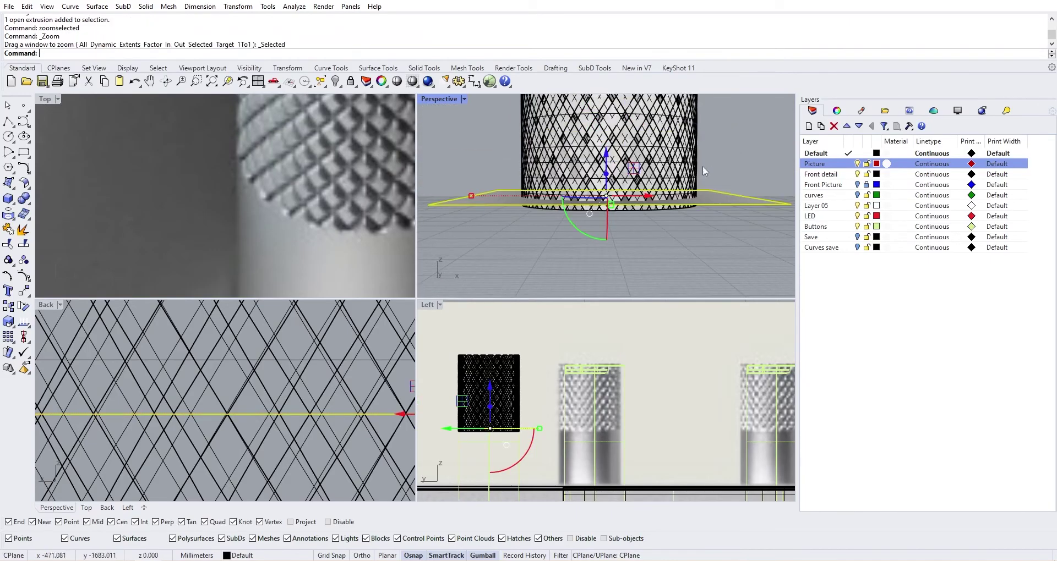
- Trim away the ends of all helical cutters below the flat cutting surface
{"action": "right_click_drag", "start_coordinate": [702, 166], "coordinate": [612, 197]}
{"action": "scroll", "coordinate": [707, 173], "scroll_direction": "up", "scroll_amount": 5}
{"action": "scroll", "coordinate": [669, 259], "scroll_direction": "up", "scroll_amount": 3}
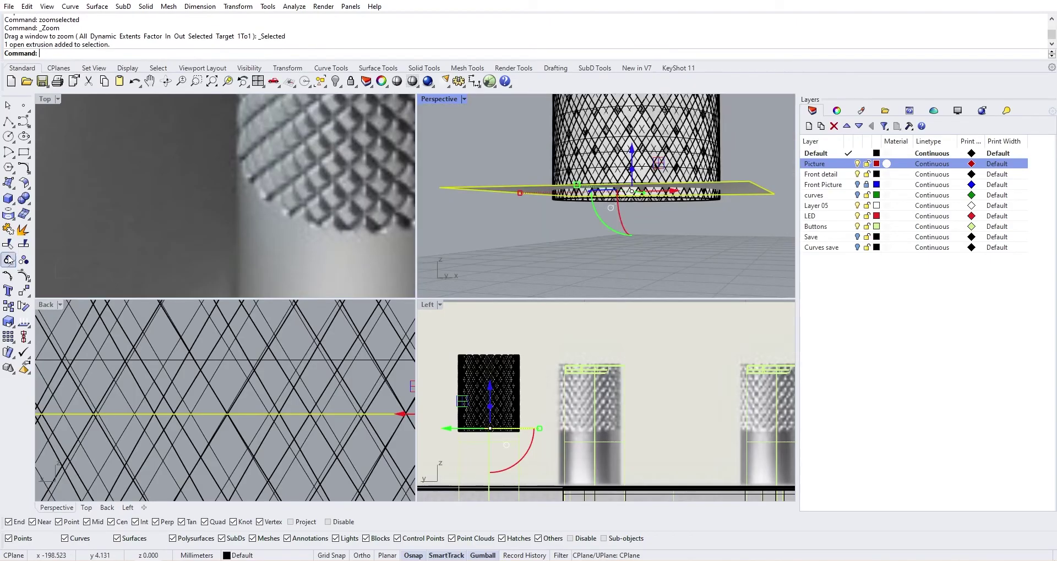
{"action": "left_click", "coordinate": [7, 245]}
{"action": "scroll", "coordinate": [265, 278], "scroll_direction": "down", "scroll_amount": 10}
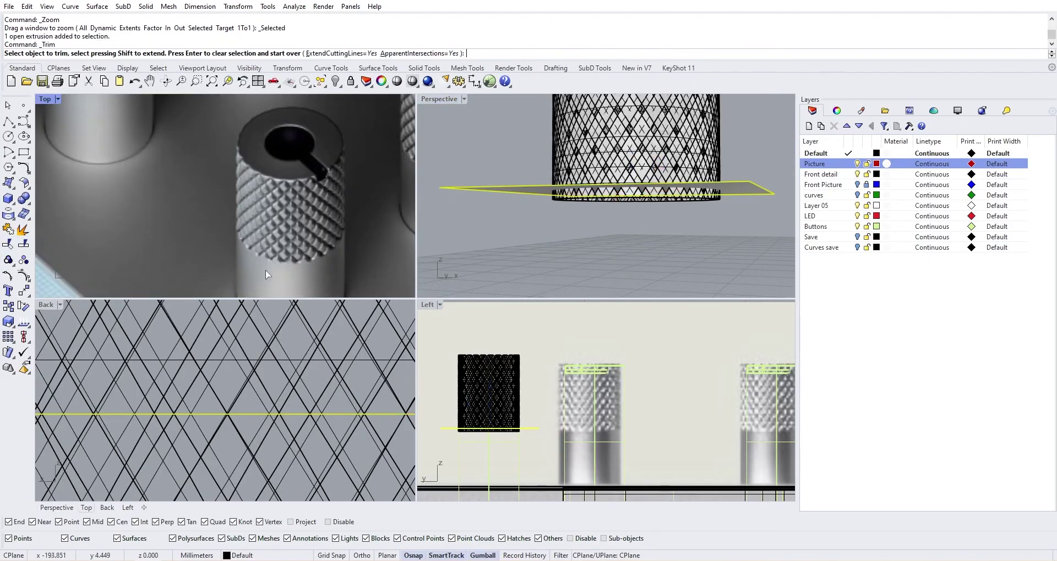
{"action": "scroll", "coordinate": [261, 377], "scroll_direction": "down", "scroll_amount": 6}
{"action": "scroll", "coordinate": [287, 393], "scroll_direction": "down", "scroll_amount": 3}
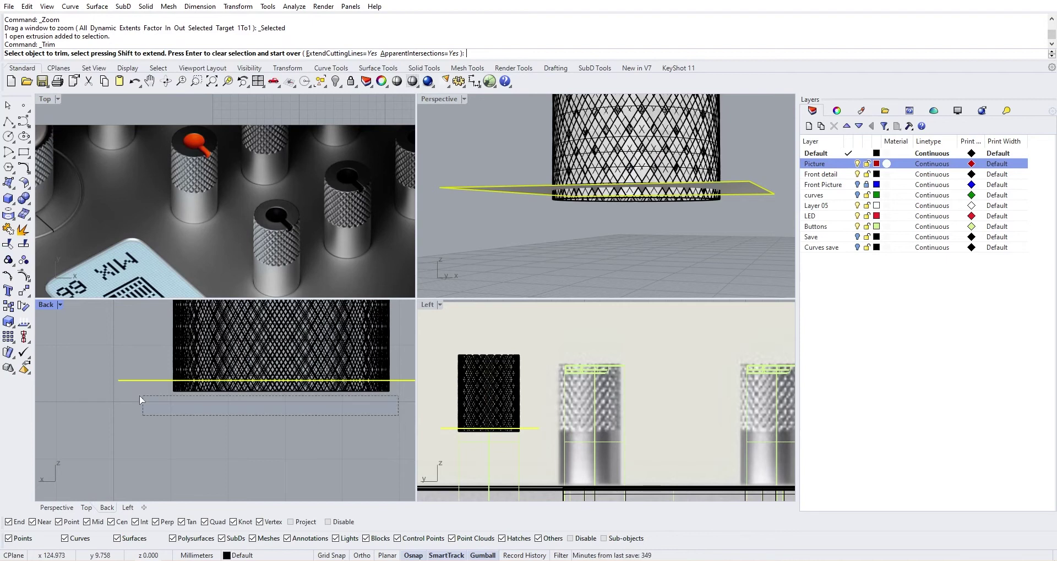
{"action": "left_click_drag", "start_coordinate": [140, 397], "coordinate": [141, 396]}
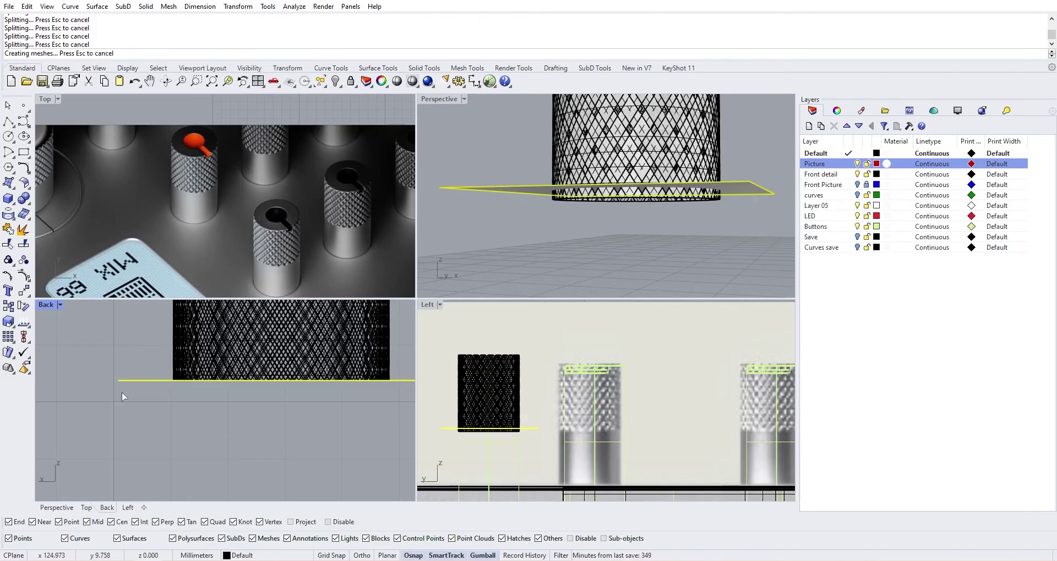
{"action": "key", "text": "Return"}
- Cap the open lower ends of all trimmed helical cutters so they become closed solids
{"action": "right_click_drag", "start_coordinate": [619, 258], "coordinate": [655, 228]}
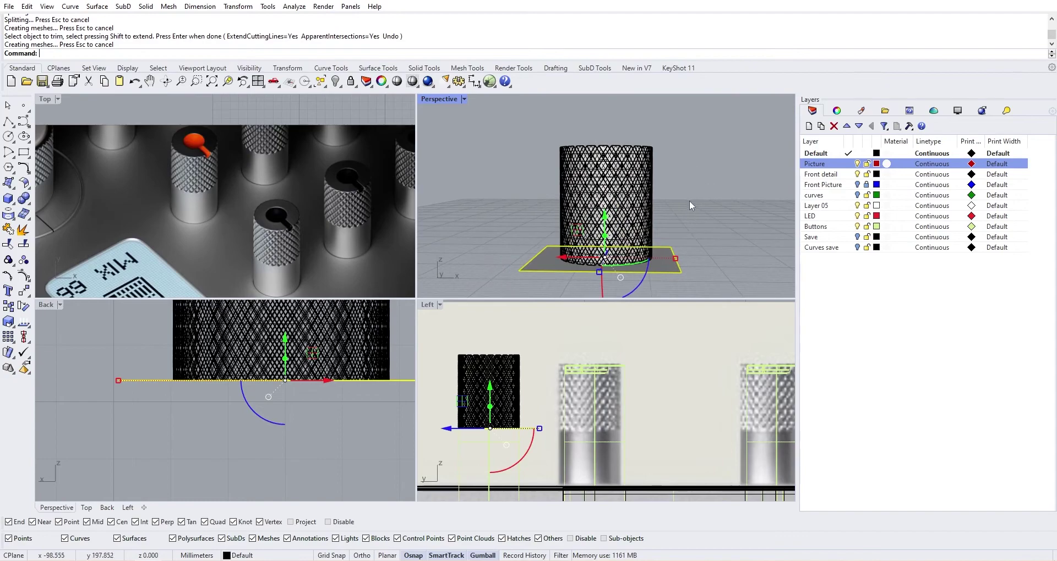
{"action": "left_click_drag", "start_coordinate": [689, 200], "coordinate": [524, 175]}
{"action": "type", "text": "cap"}
{"action": "key", "text": "Return"}
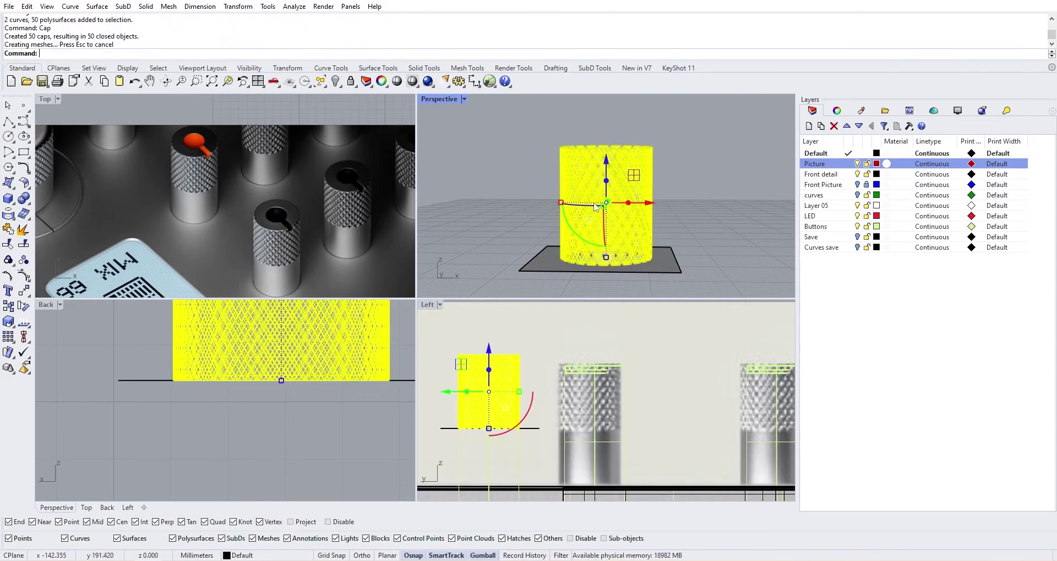
{"action": "key", "text": "Escape"}
- Move the plain knob by -10 mm along the X axis, back inside the cutter array
{"action": "scroll", "coordinate": [674, 201], "scroll_direction": "down", "scroll_amount": 4}
{"action": "right_click_drag", "start_coordinate": [680, 216], "coordinate": [636, 217], "text": "shift"}
{"action": "left_click", "coordinate": [702, 223]}
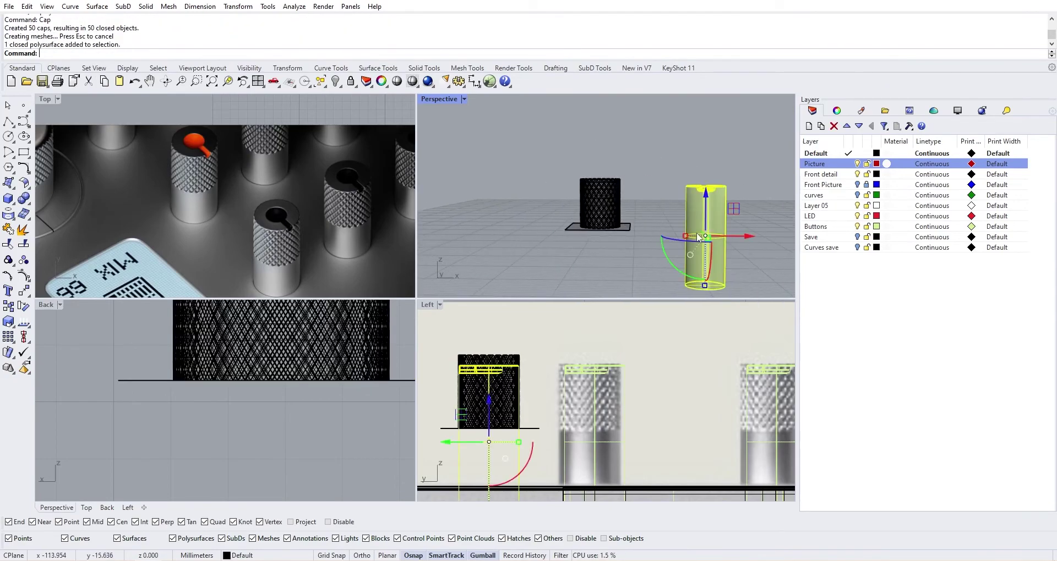
{"action": "left_click", "coordinate": [739, 238]}
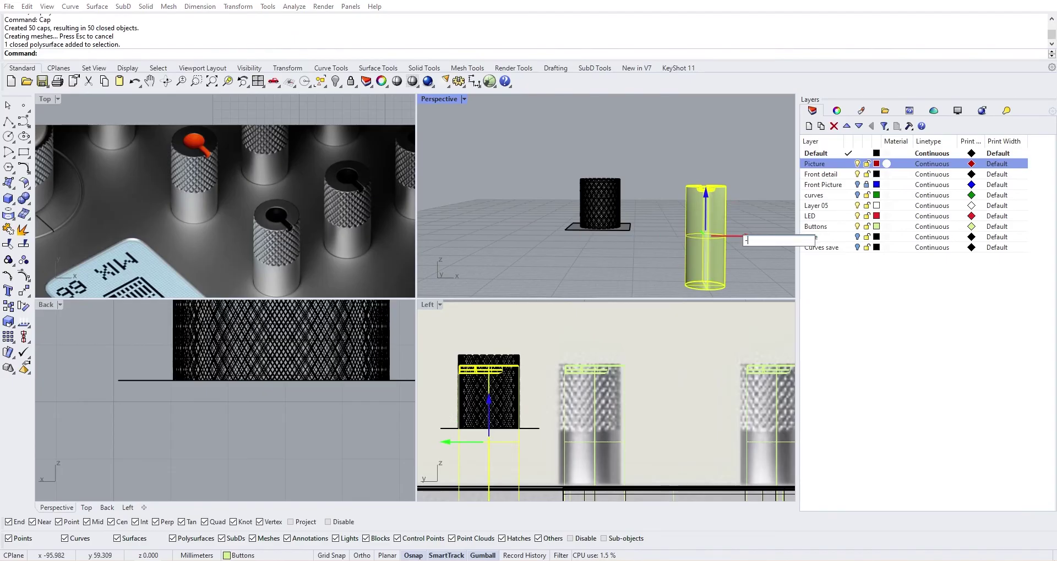
{"action": "type", "text": "-10"}
{"action": "key", "text": "Return"}
{"action": "left_click", "coordinate": [734, 232]}
- Delete the flat cutting surface and the horizontal line it was extruded from
{"action": "scroll", "coordinate": [648, 221], "scroll_direction": "up", "scroll_amount": 7}
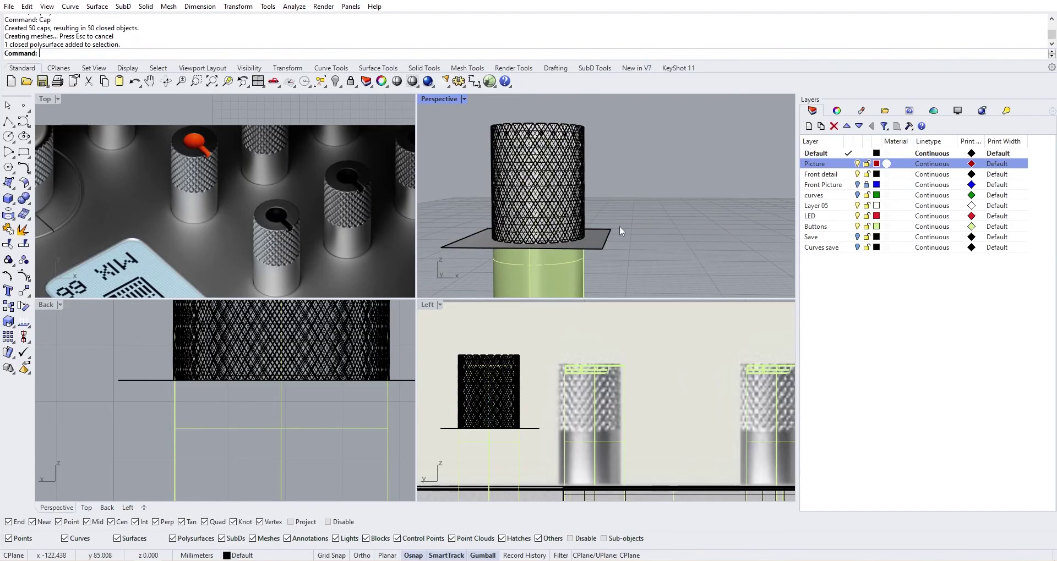
{"action": "double_click", "coordinate": [603, 235]}
{"action": "key", "text": "Delete"}
{"action": "right_click_drag", "start_coordinate": [605, 238], "coordinate": [592, 179]}
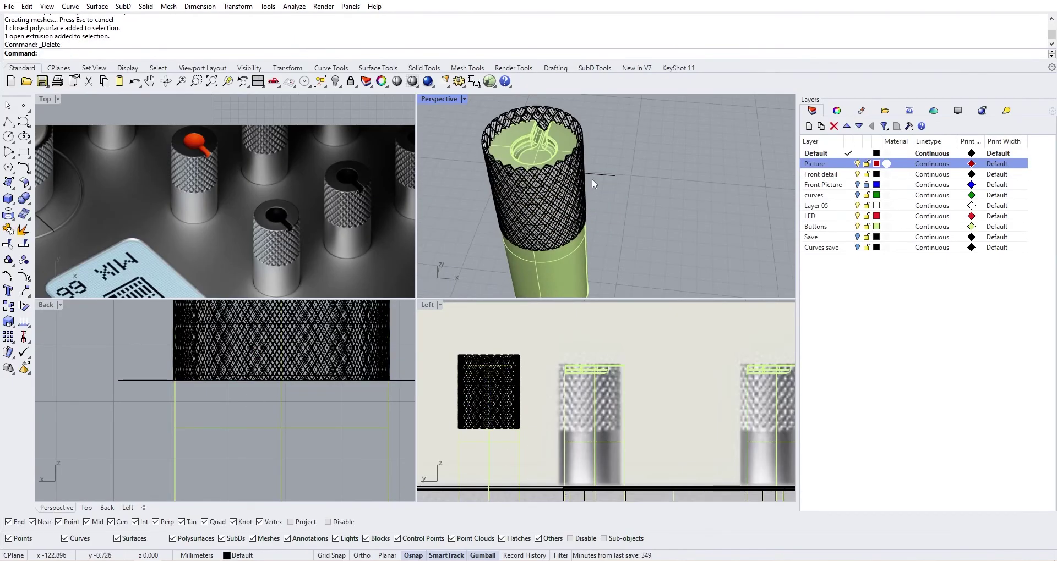
{"action": "left_click", "coordinate": [594, 178]}
{"action": "key", "text": "Delete"}
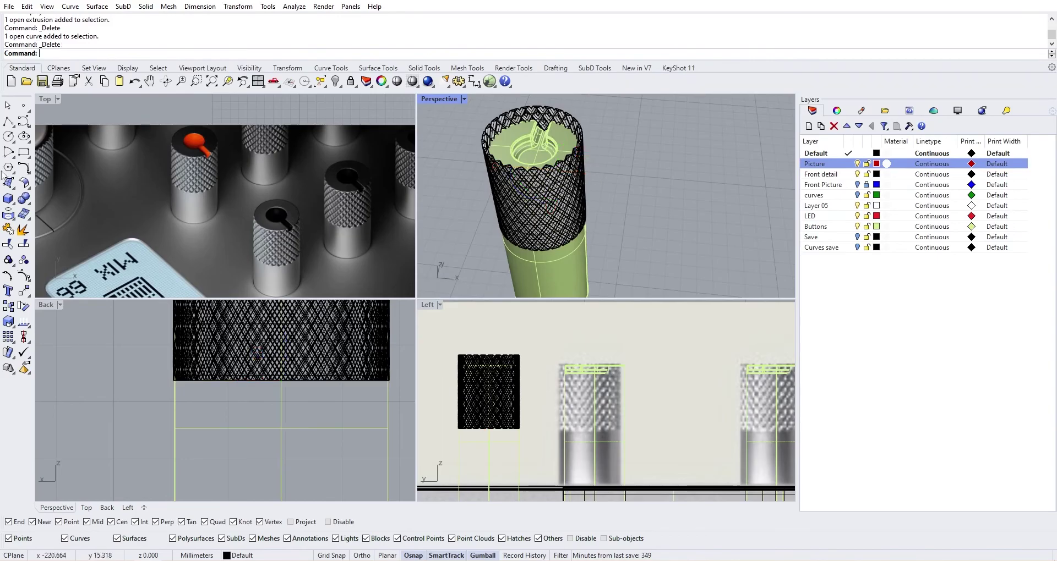
- Subtract one set of helical cutters from the plain knob with Boolean Difference, with DeleteInput set to No
{"action": "left_click", "coordinate": [23, 198]}
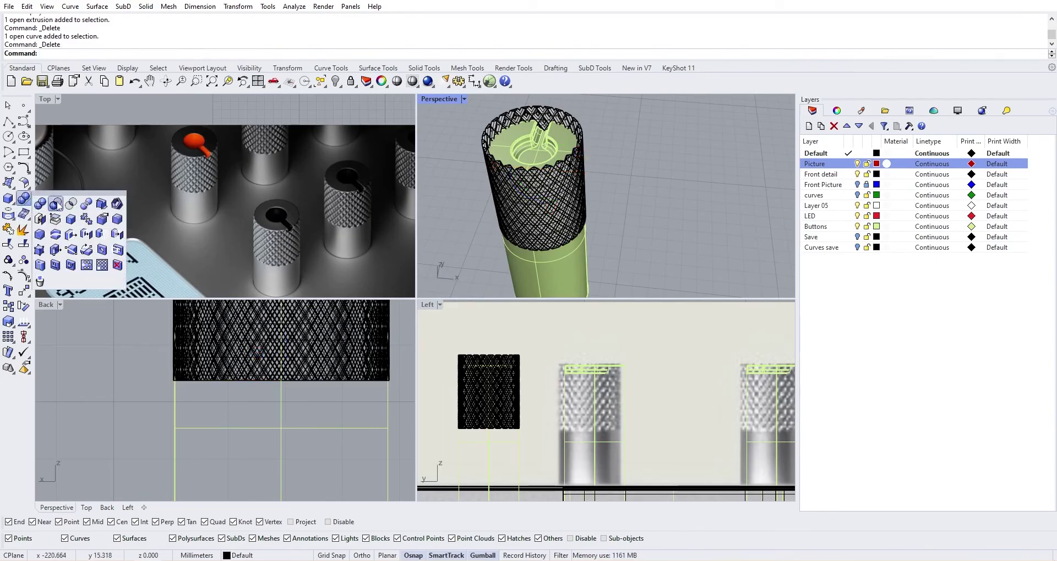
{"action": "left_click", "coordinate": [56, 204]}
{"action": "left_click", "coordinate": [543, 143]}
{"action": "key", "text": "Return"}
{"action": "left_click", "coordinate": [626, 117]}
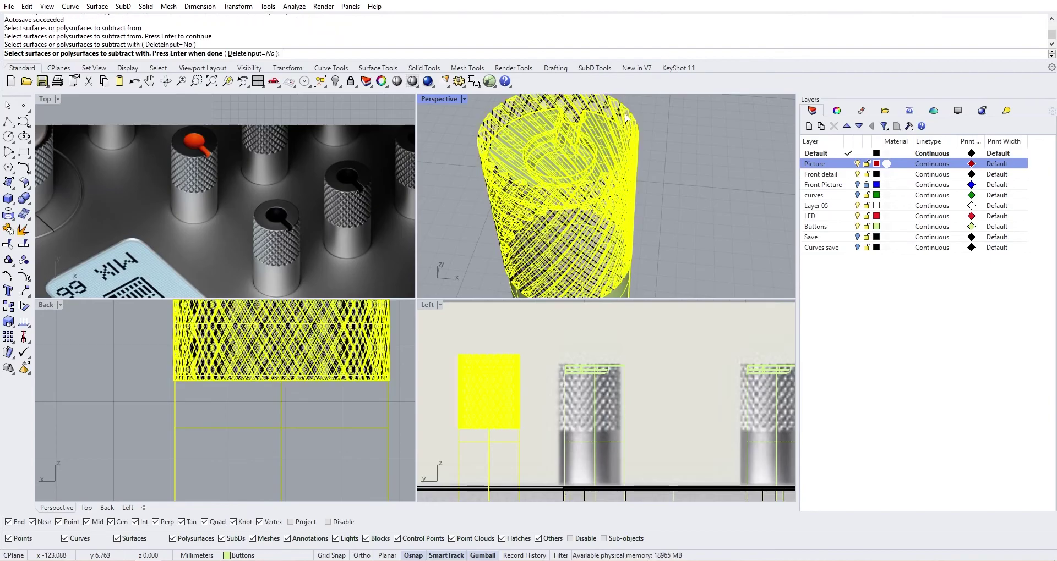
{"action": "key", "text": "Return"}
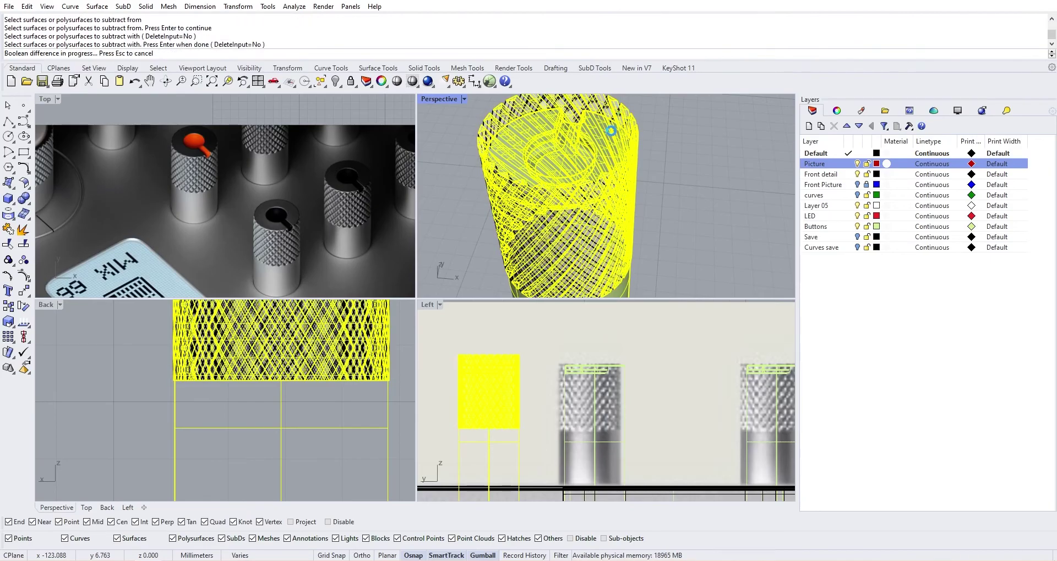
- Subtract the opposite-direction helical cutters from the grooved knob with Boolean Difference, keeping the cutters
{"action": "left_click", "coordinate": [609, 125]}
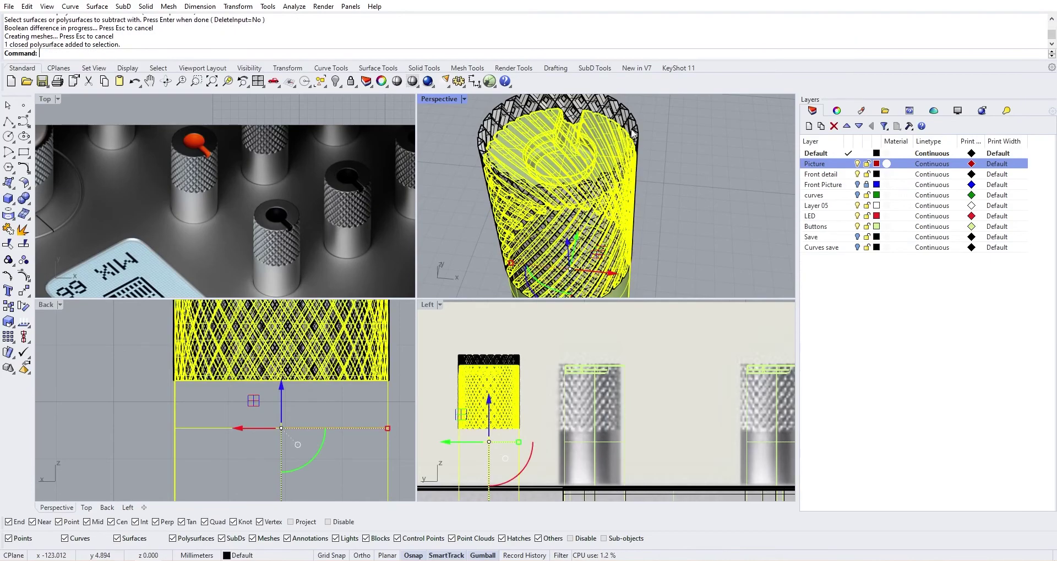
{"action": "left_click", "coordinate": [645, 131]}
{"action": "left_click", "coordinate": [610, 122]}
{"action": "key", "text": "Return"}
{"action": "scroll", "coordinate": [610, 120], "scroll_direction": "up", "scroll_amount": 4}
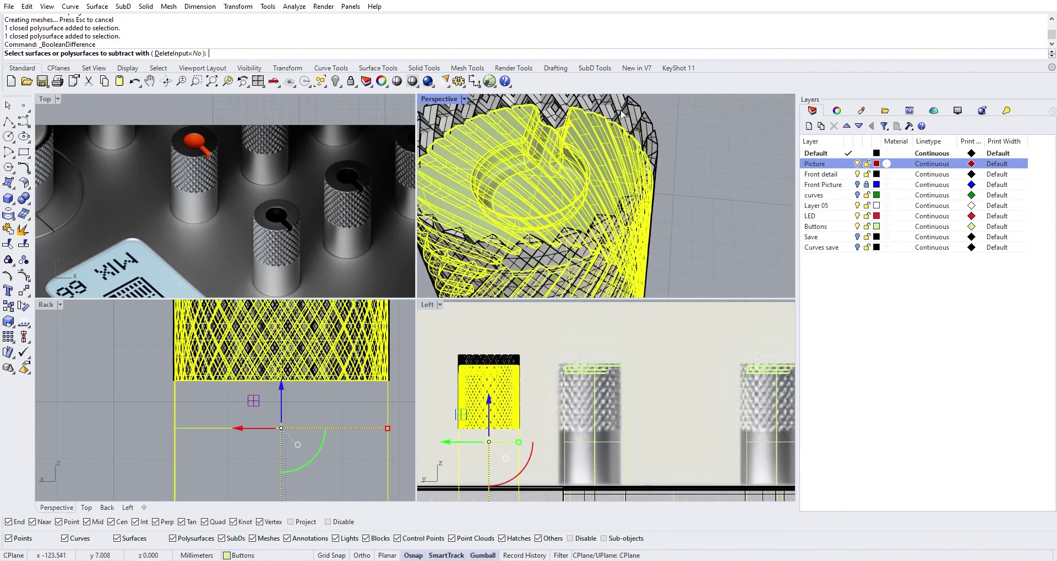
{"action": "left_click", "coordinate": [621, 114]}
{"action": "left_click", "coordinate": [638, 137]}
{"action": "key", "text": "Return"}
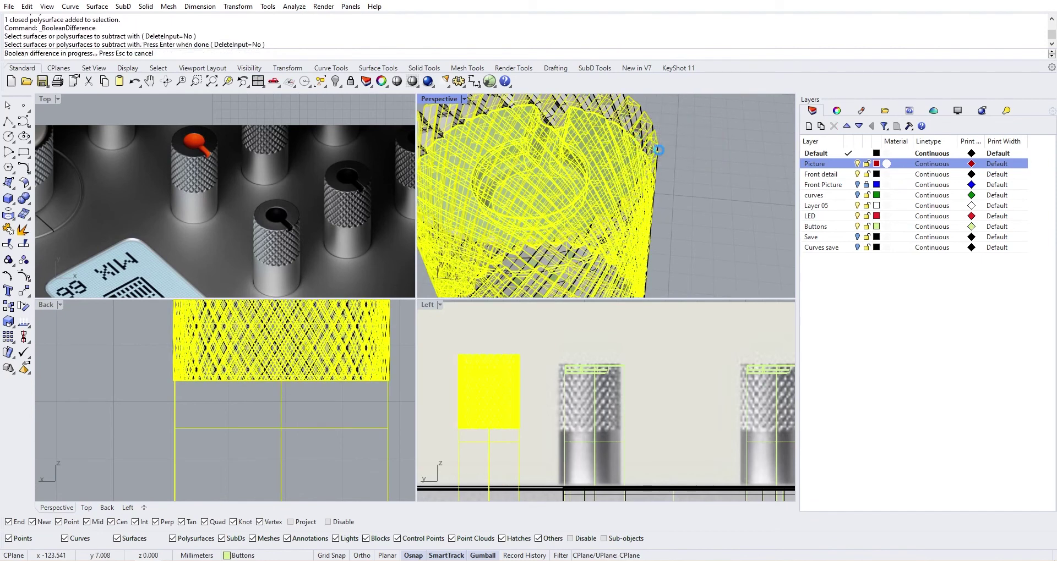
- Move the knurled knob along the X axis, clear of the cutter array
{"action": "scroll", "coordinate": [603, 222], "scroll_direction": "down", "scroll_amount": 5}
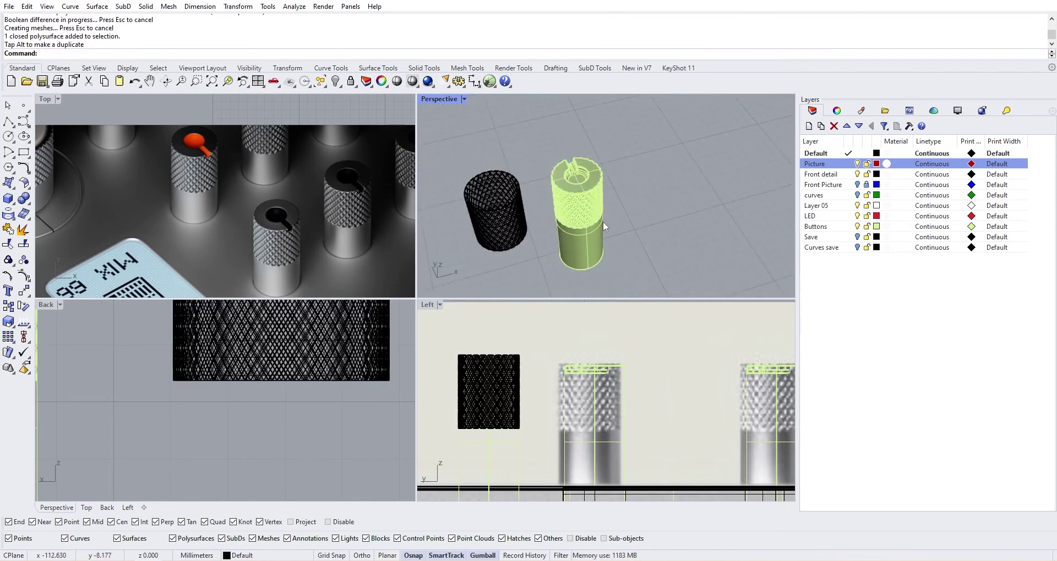
{"action": "left_click", "coordinate": [575, 221]}
{"action": "scroll", "coordinate": [572, 171], "scroll_direction": "up", "scroll_amount": 8}
{"action": "left_click", "coordinate": [751, 200]}
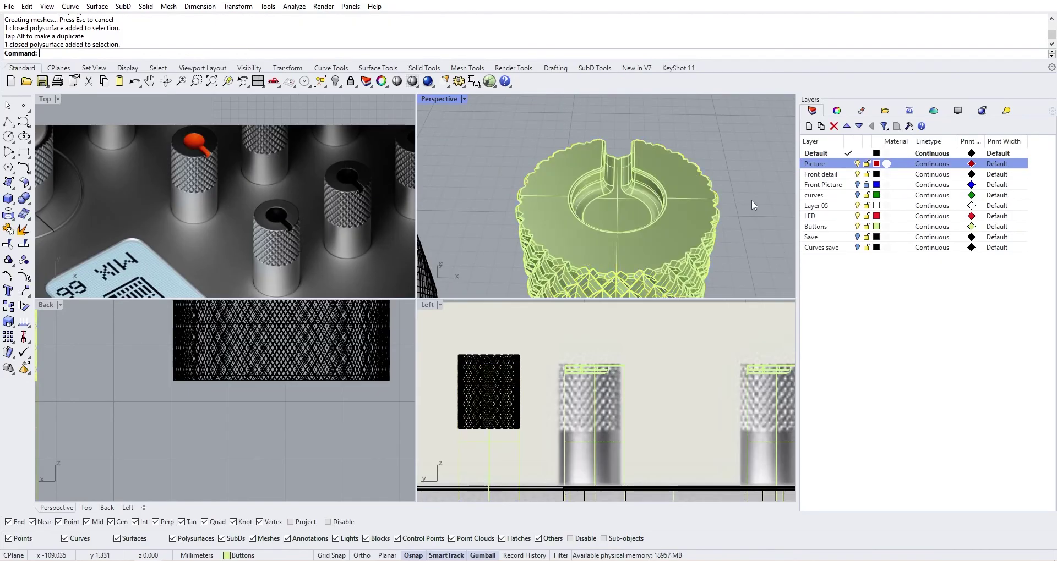
- Examine the knob's diamond knurling, its lower edge and the indicator slot at the top from several angles
{"action": "right_click_drag", "start_coordinate": [694, 195], "coordinate": [623, 167]}
{"action": "right_click_drag", "start_coordinate": [647, 202], "coordinate": [648, 245]}
{"action": "left_click", "coordinate": [650, 232]}
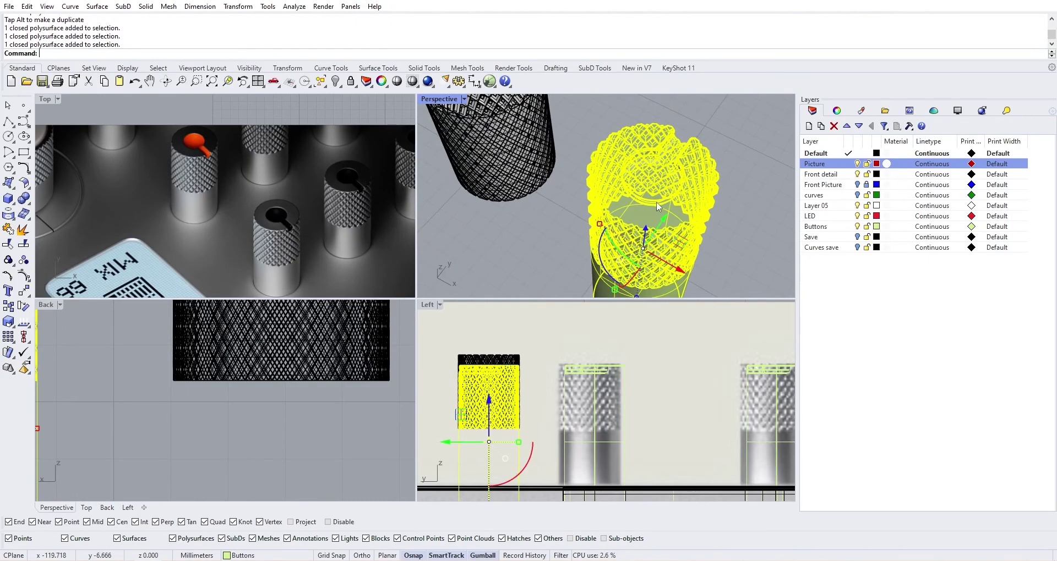
{"action": "key", "text": "F4"}
{"action": "right_click_drag", "start_coordinate": [683, 196], "coordinate": [556, 148]}
{"action": "scroll", "coordinate": [605, 169], "scroll_direction": "up", "scroll_amount": 6}
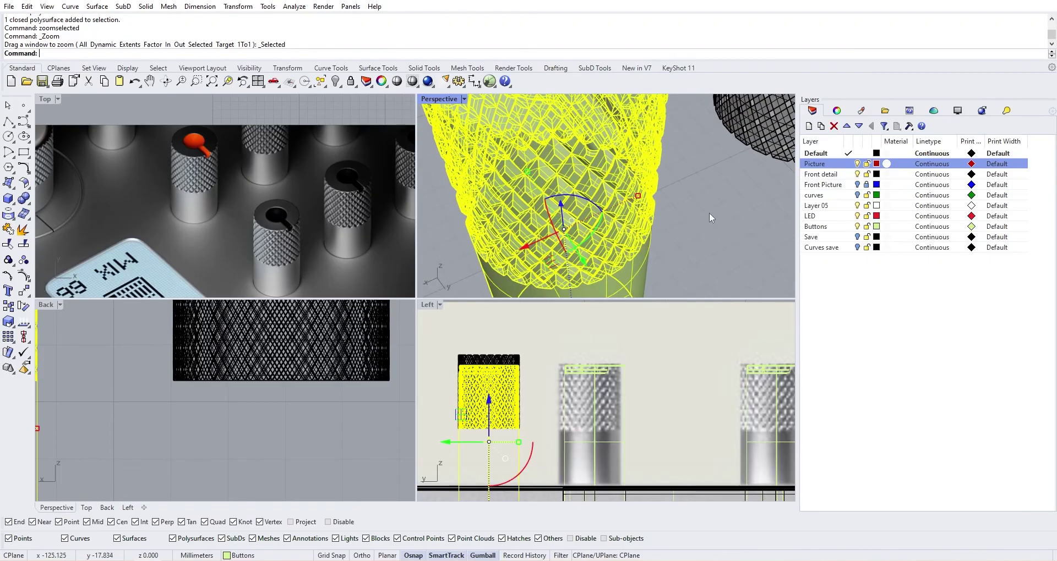
{"action": "left_click", "coordinate": [708, 213]}
{"action": "right_click_drag", "start_coordinate": [600, 267], "coordinate": [589, 240]}
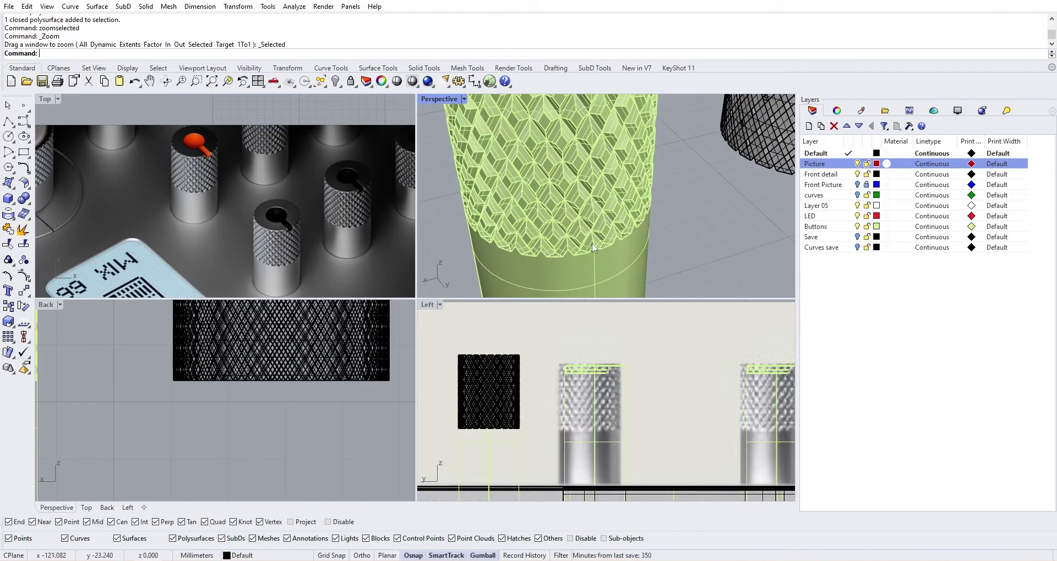
{"action": "right_click_drag", "start_coordinate": [563, 179], "coordinate": [616, 213]}
{"action": "scroll", "coordinate": [615, 214], "scroll_direction": "up", "scroll_amount": 4}
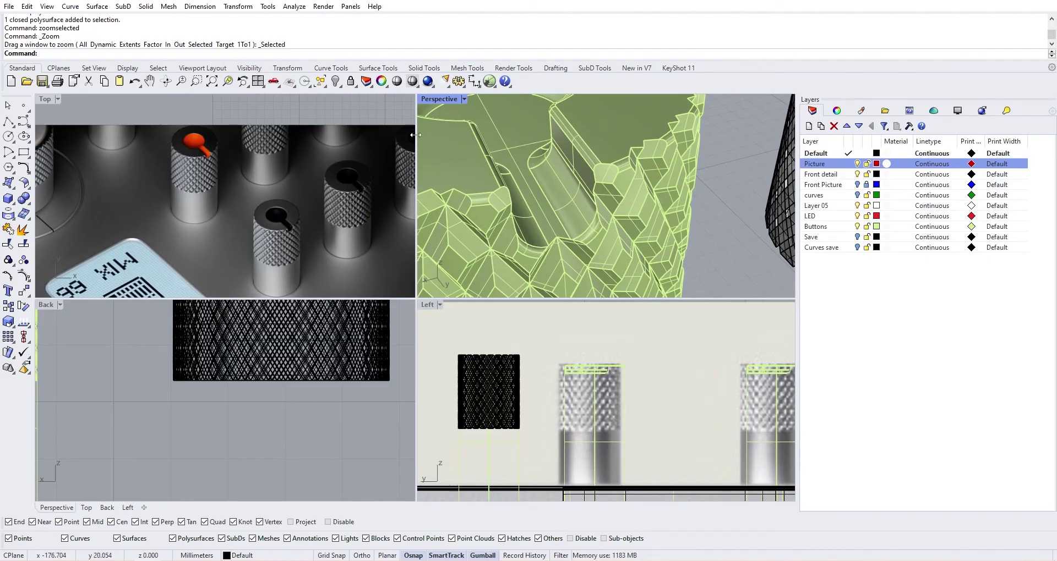
- Set the Perspective view to Rendered display and inspect where the knurling meets the knob's top face and slot
{"action": "left_click", "coordinate": [437, 99]}
{"action": "left_click", "coordinate": [484, 173]}
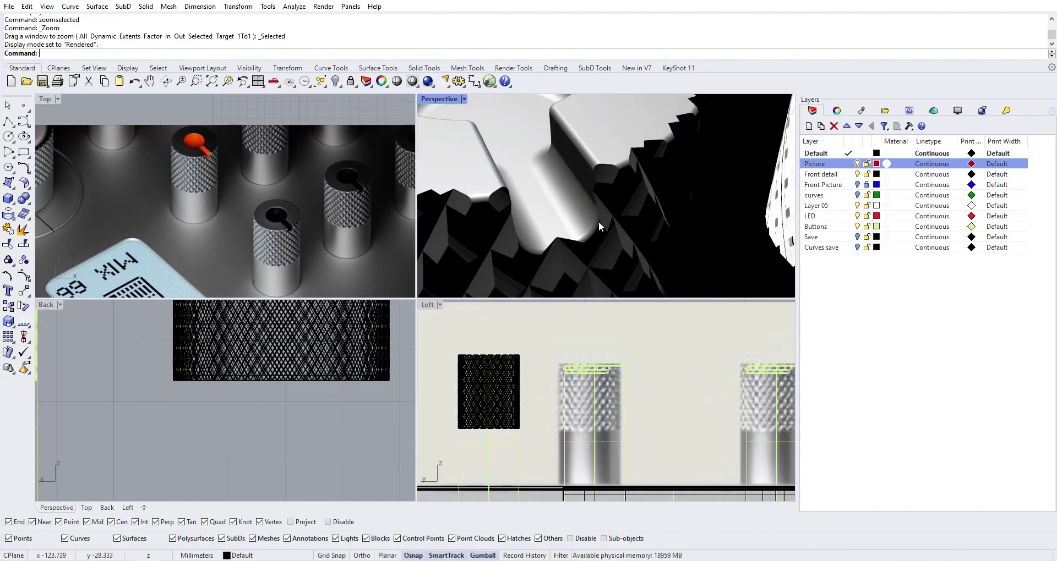
{"action": "right_click_drag", "start_coordinate": [570, 231], "coordinate": [591, 250]}
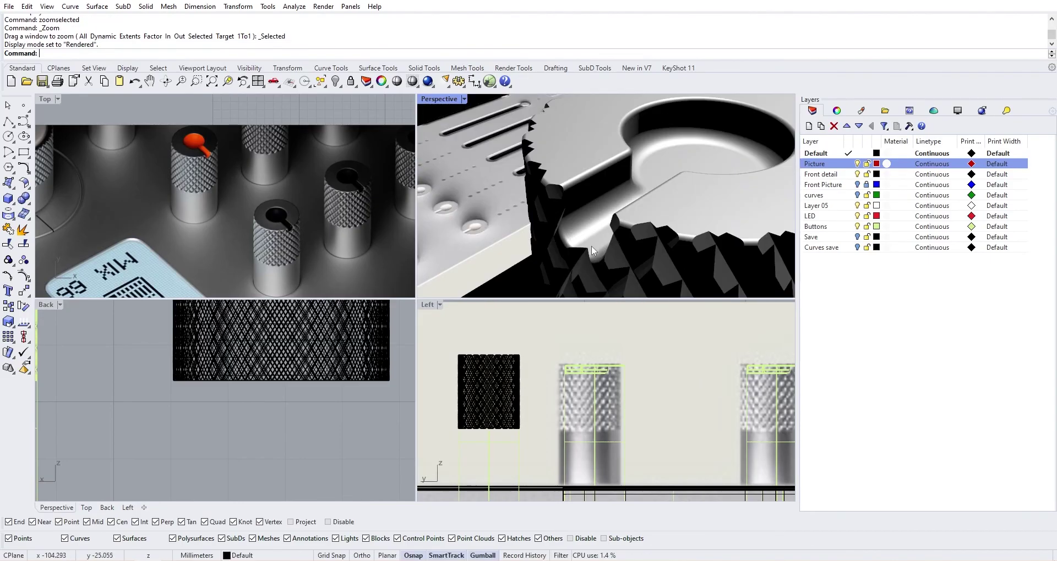
{"action": "right_click_drag", "start_coordinate": [562, 218], "coordinate": [565, 235]}
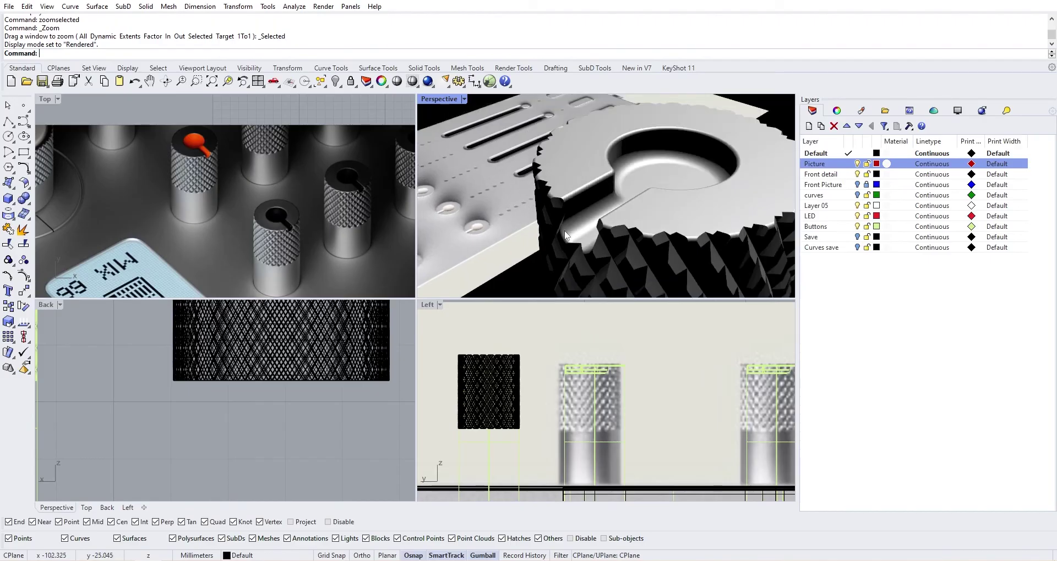
{"action": "scroll", "coordinate": [558, 220], "scroll_direction": "up", "scroll_amount": 5}
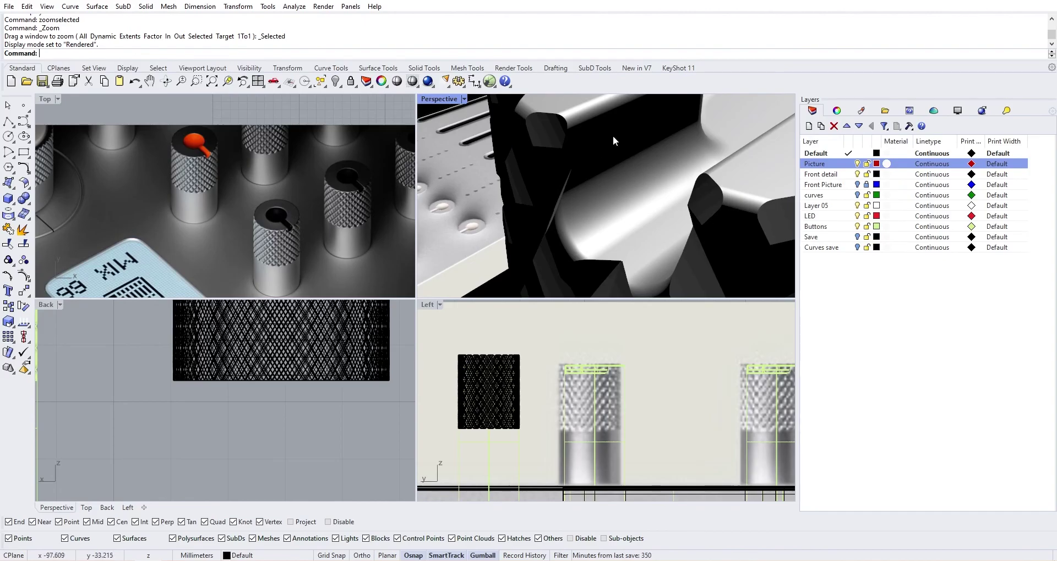
{"action": "scroll", "coordinate": [597, 240], "scroll_direction": "down", "scroll_amount": 6}
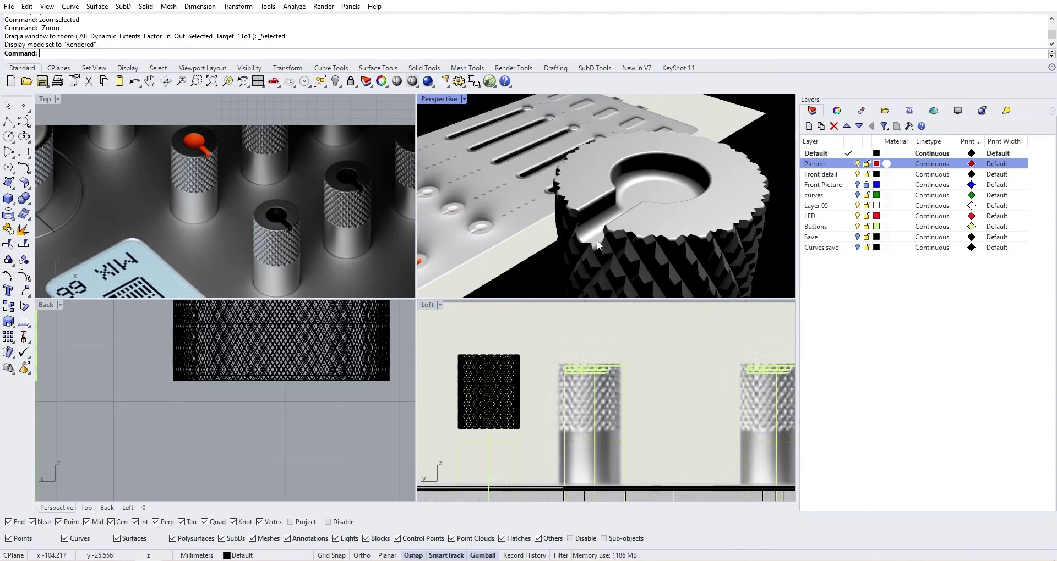